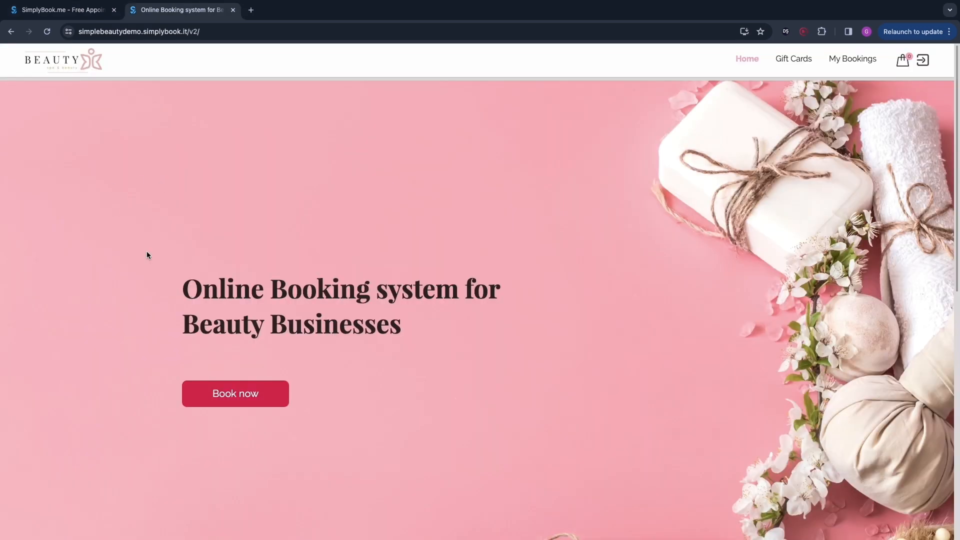
# Step: Switch to the beauty demo booking site, browse its home page, and start a new booking
pyautogui.click(177, 10)
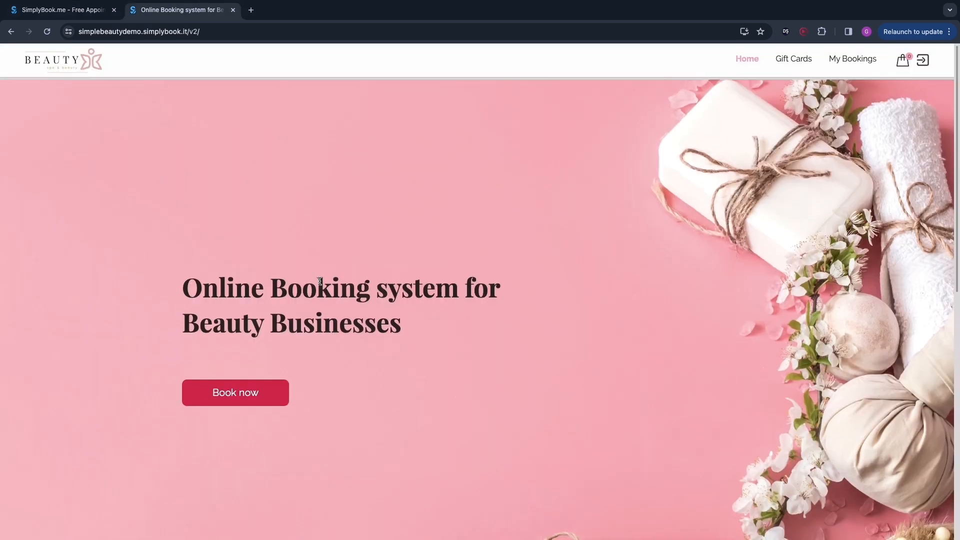
pyautogui.scroll(-3, 326, 307)
pyautogui.scroll(3, 514, 480)
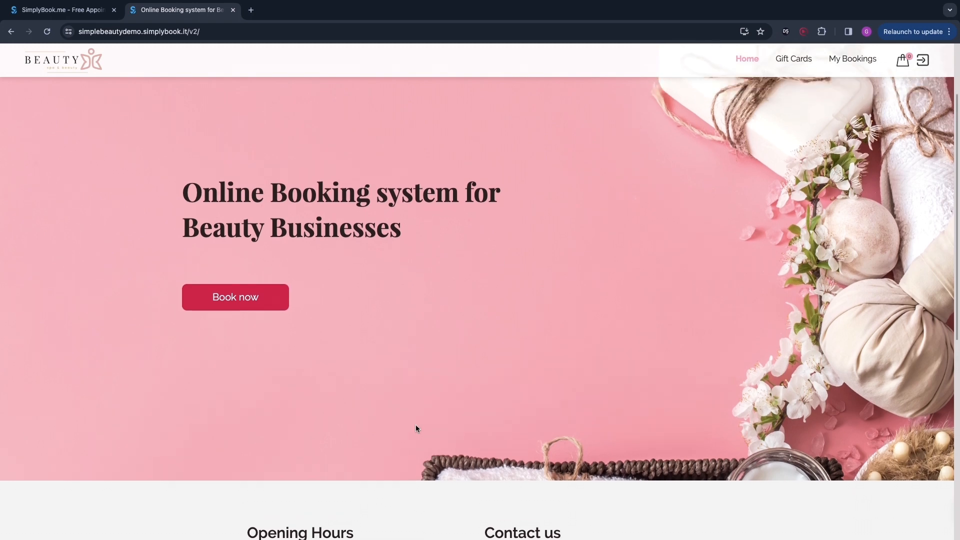
pyautogui.scroll(-5, 160, 322)
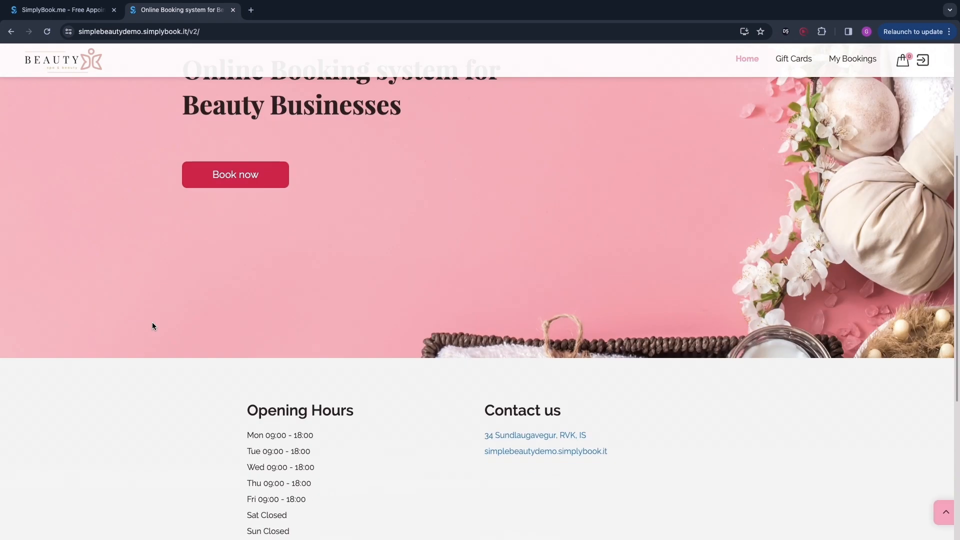
pyautogui.scroll(5, 432, 315)
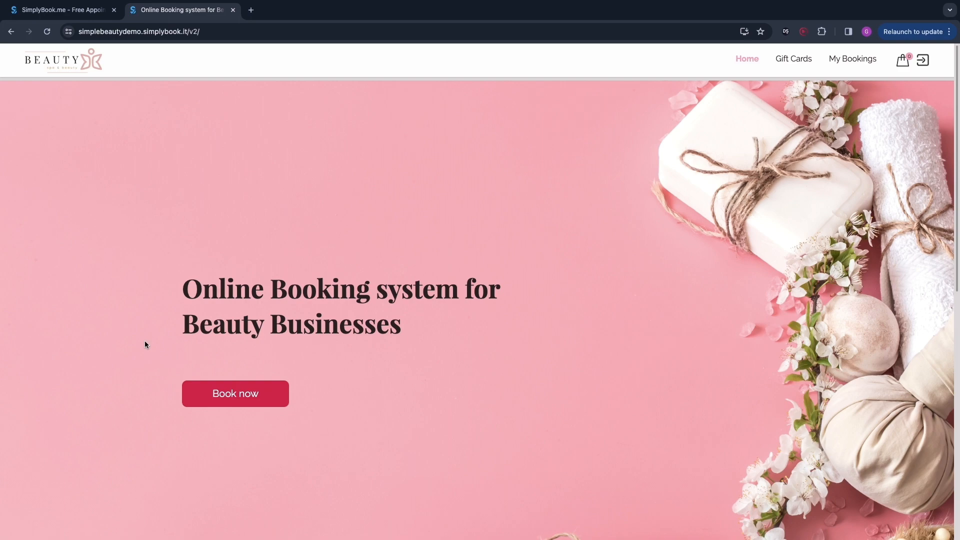
pyautogui.click(220, 394)
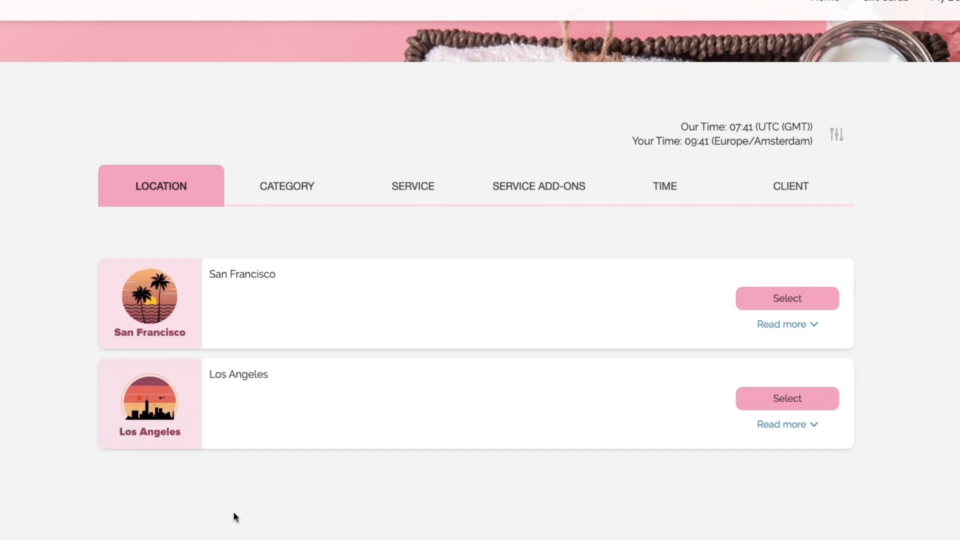
# Step: In the demo booking flow, pick the San Francisco location, Massages category and the Body Massage service
pyautogui.click(768, 298)
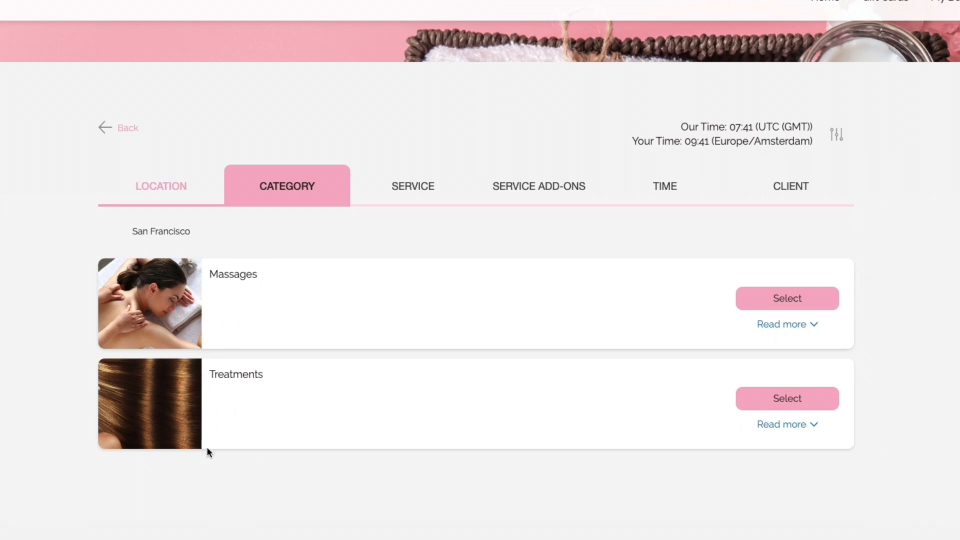
pyautogui.click(776, 301)
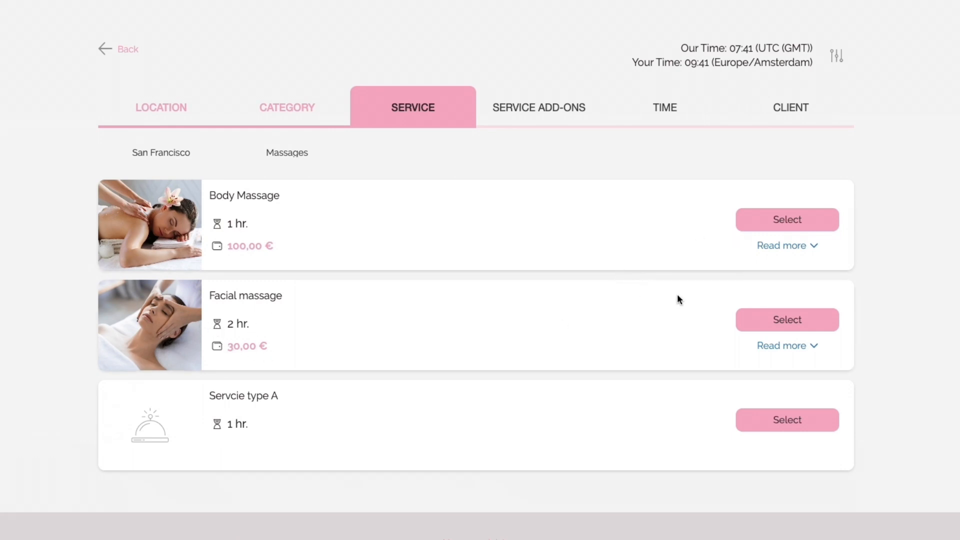
pyautogui.click(782, 247)
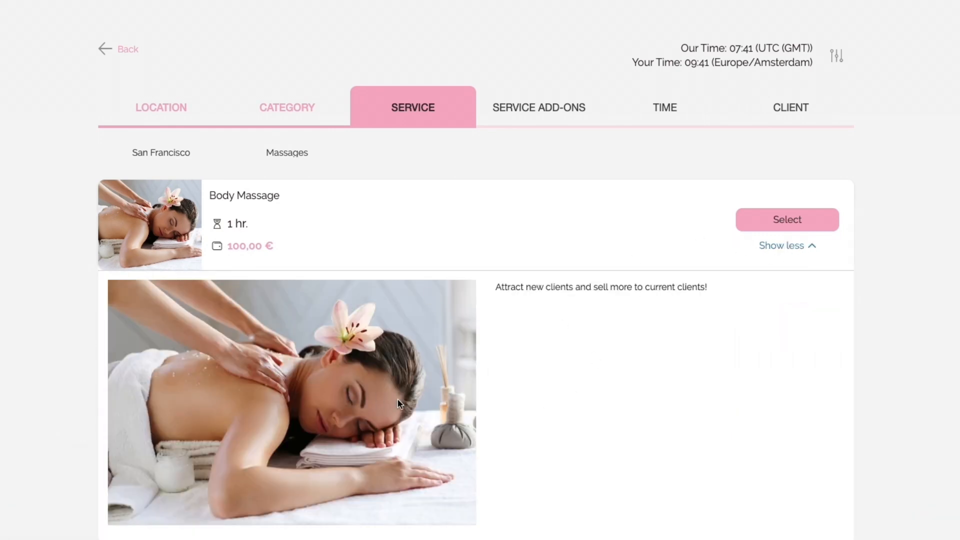
pyautogui.click(758, 215)
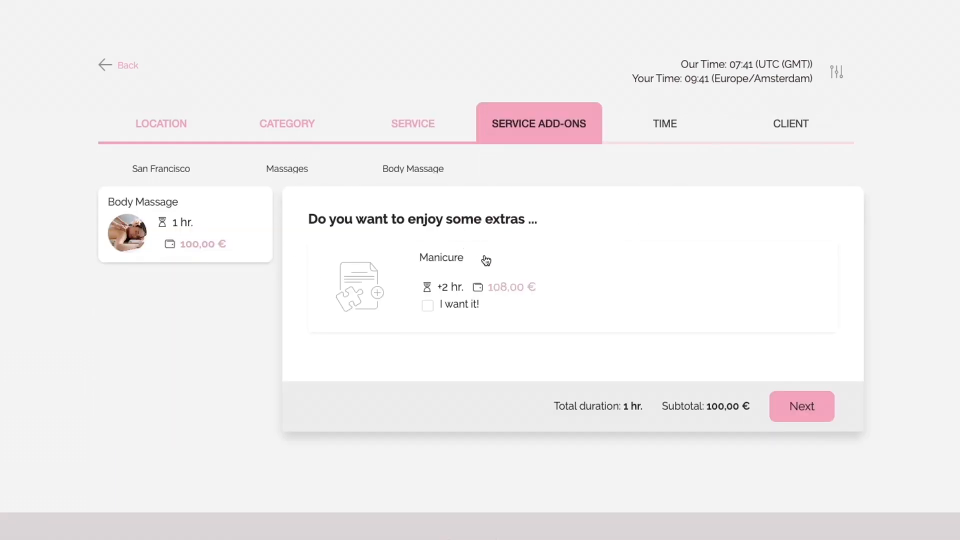
# Step: Skip the service add-ons and choose the 2 May 2024 slot at 12:00
pyautogui.click(785, 400)
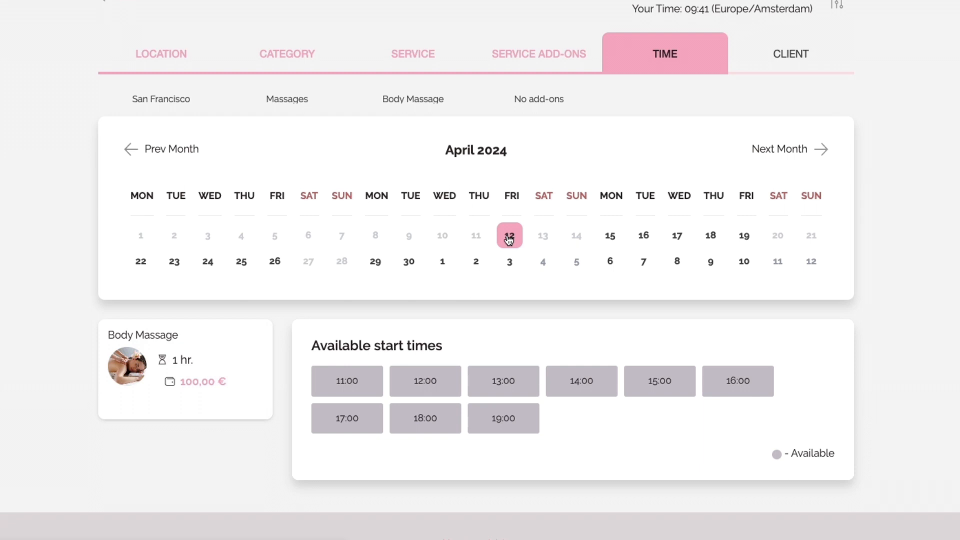
pyautogui.click(476, 265)
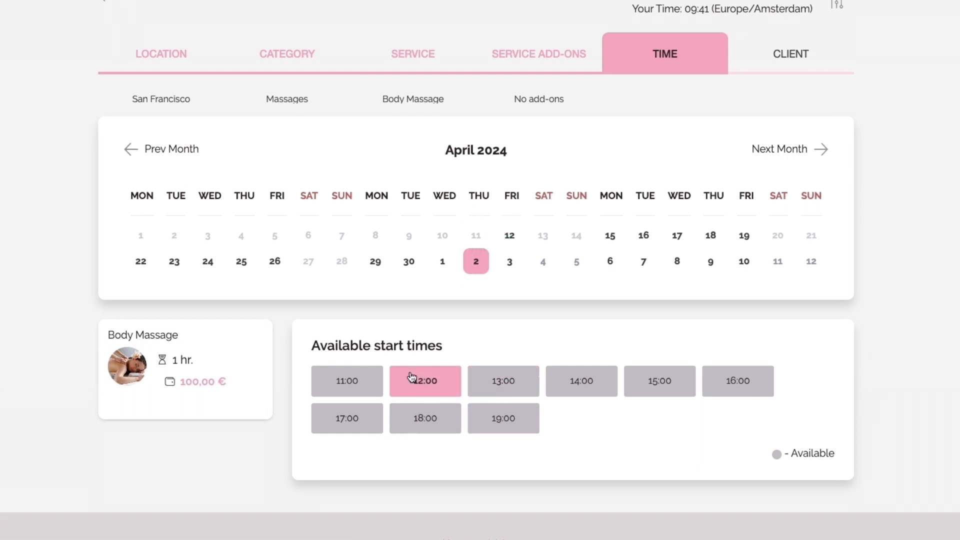
pyautogui.click(435, 392)
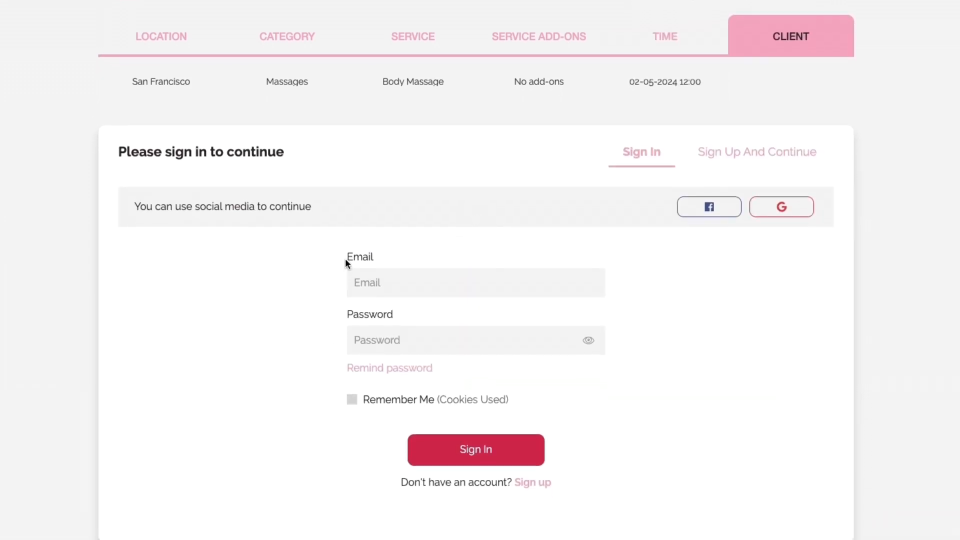
# Step: Examine the demo sign-in form's email and password fields
pyautogui.moveTo(347, 262); pyautogui.dragTo(422, 274)
pyautogui.moveTo(422, 317); pyautogui.dragTo(347, 325)
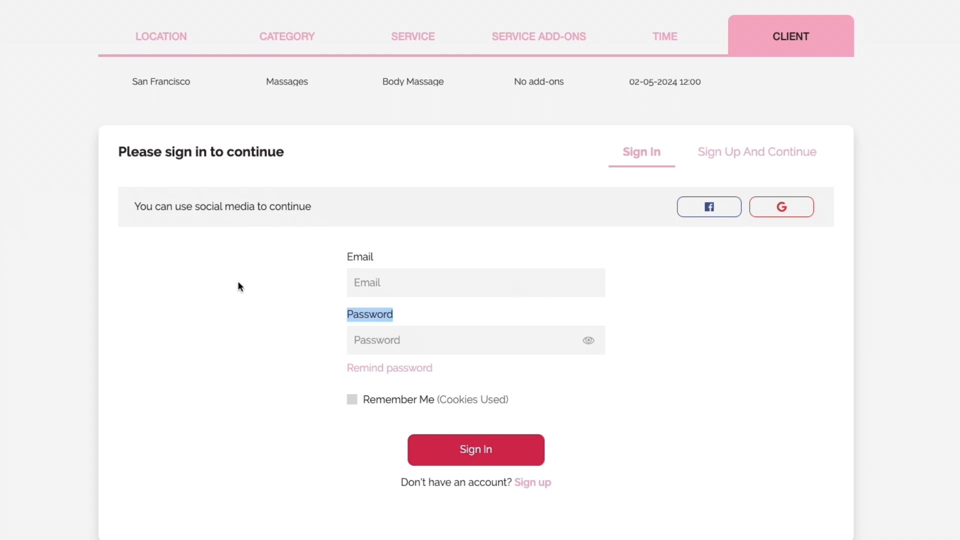
pyautogui.click(250, 332)
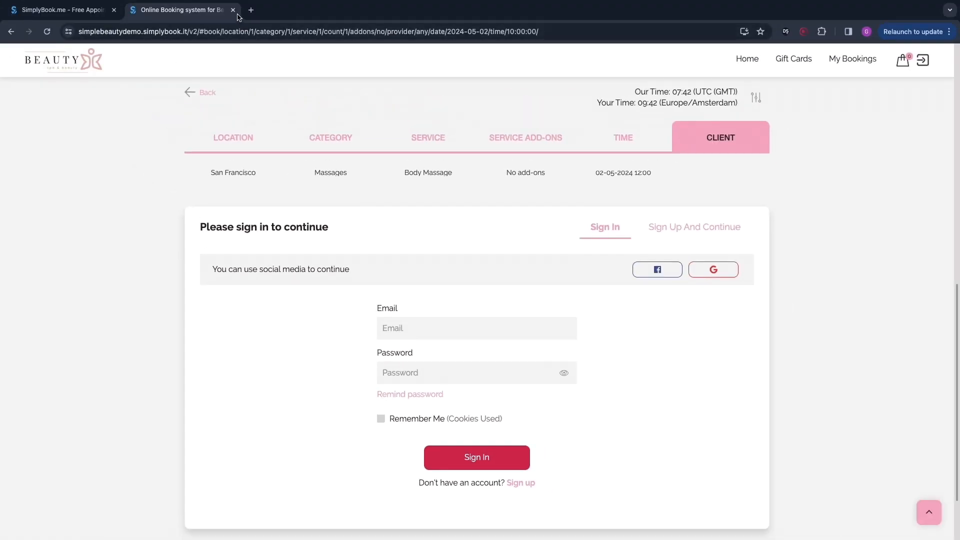
# Step: Return to the SimplyBook.me site and open the free account registration
pyautogui.click(233, 10)
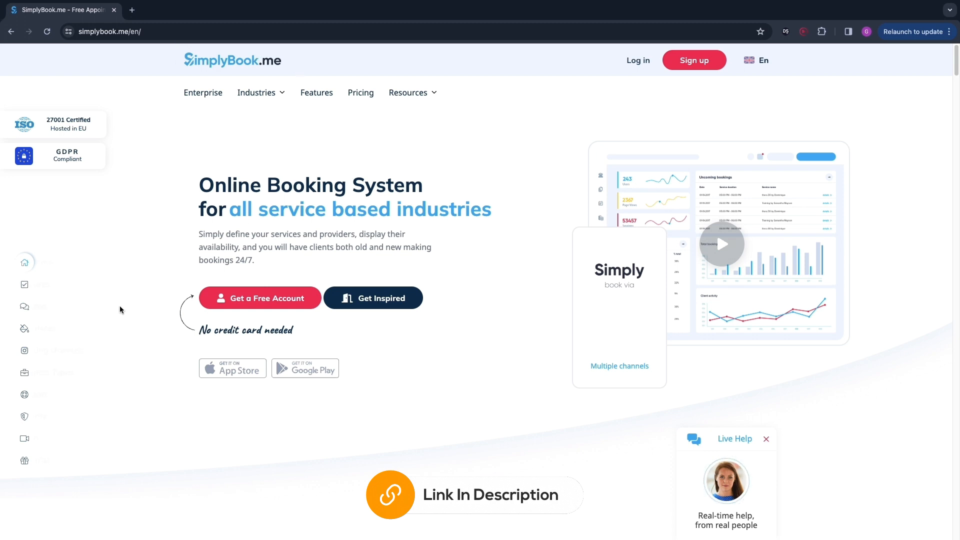
pyautogui.click(249, 301)
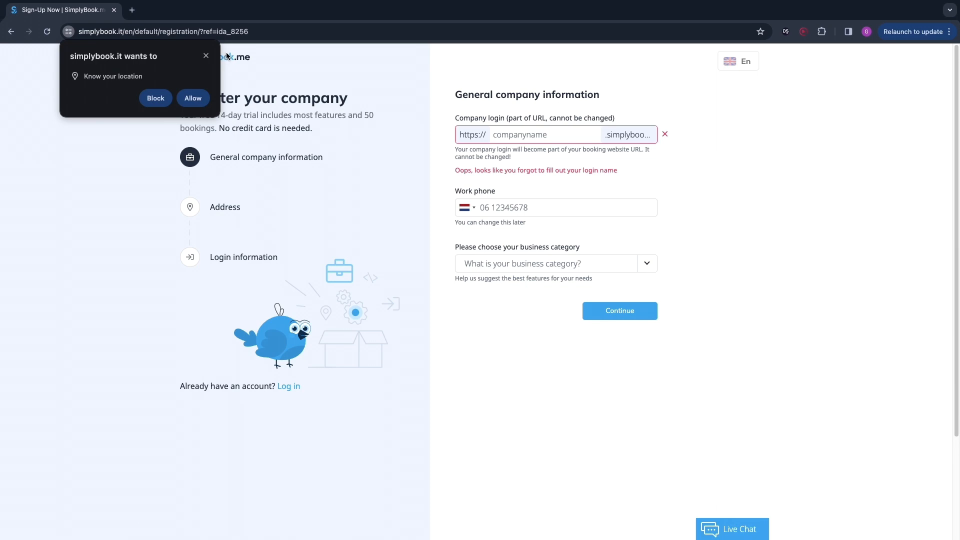
# Step: Dismiss the location request and enter danistutorial as the company login
pyautogui.click(206, 55)
pyautogui.moveTo(453, 94); pyautogui.dragTo(507, 93)
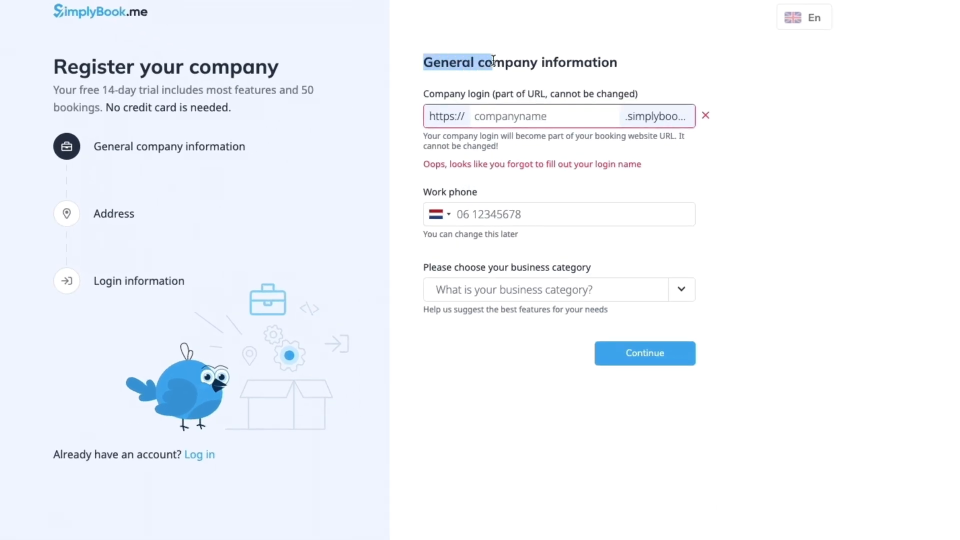
pyautogui.moveTo(493, 60); pyautogui.dragTo(647, 70)
pyautogui.click(669, 75)
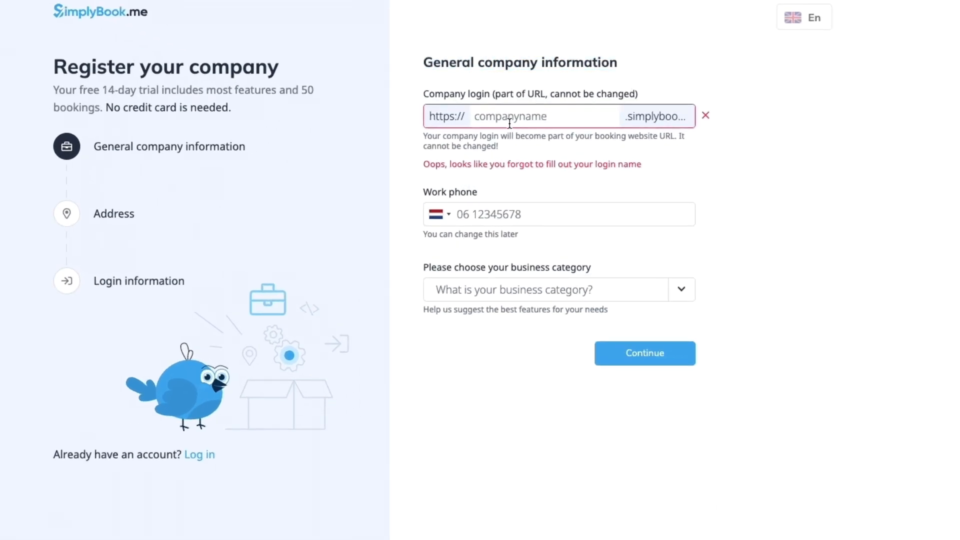
pyautogui.click(579, 113)
pyautogui.write('danistutori')
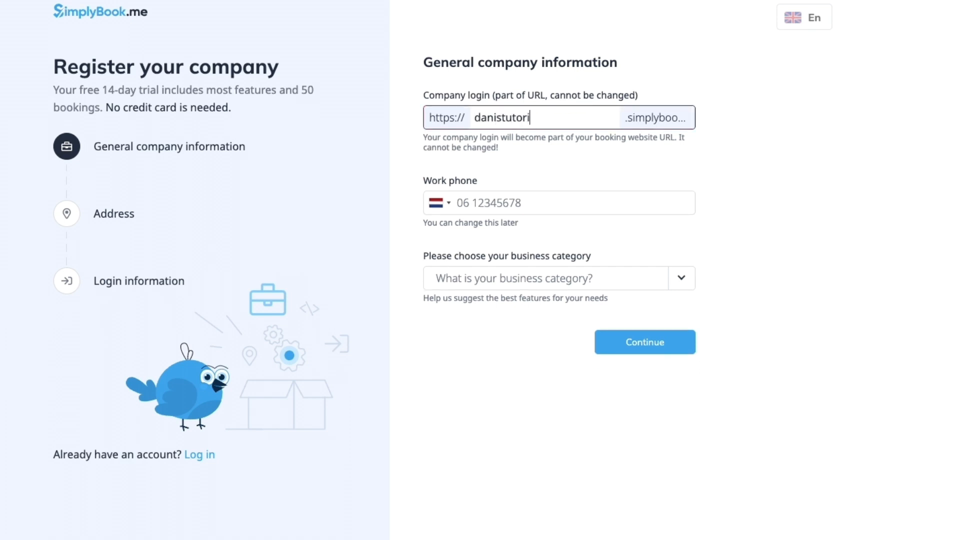
pyautogui.write('al')
# Step: Choose Beauty and wellness as the business category
pyautogui.click(426, 182)
pyautogui.tripleClick(506, 182)
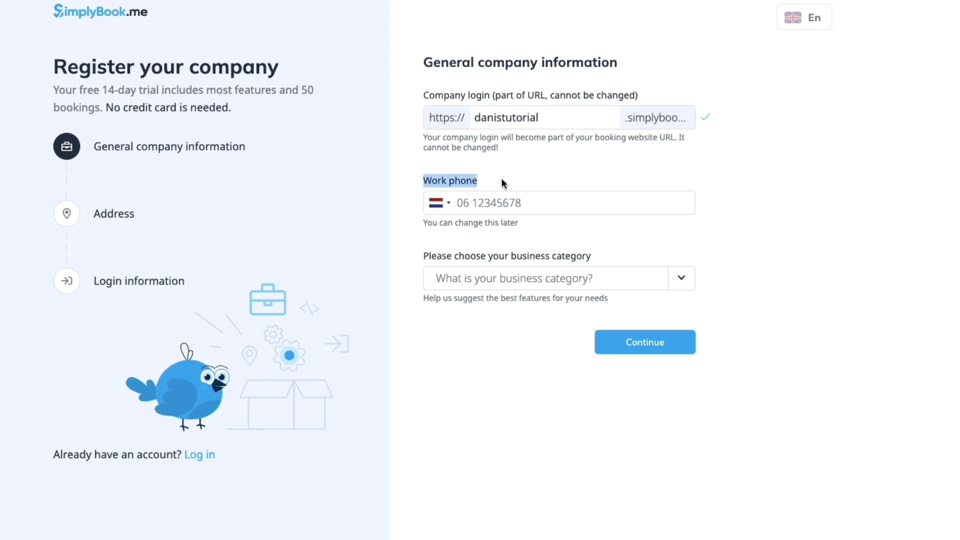
pyautogui.moveTo(424, 255); pyautogui.dragTo(585, 278)
pyautogui.click(583, 283)
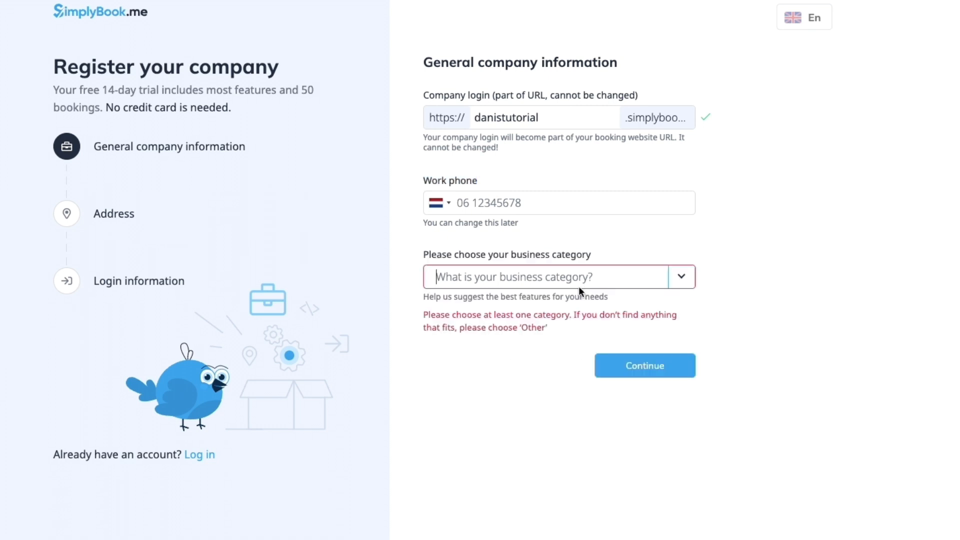
pyautogui.click(680, 279)
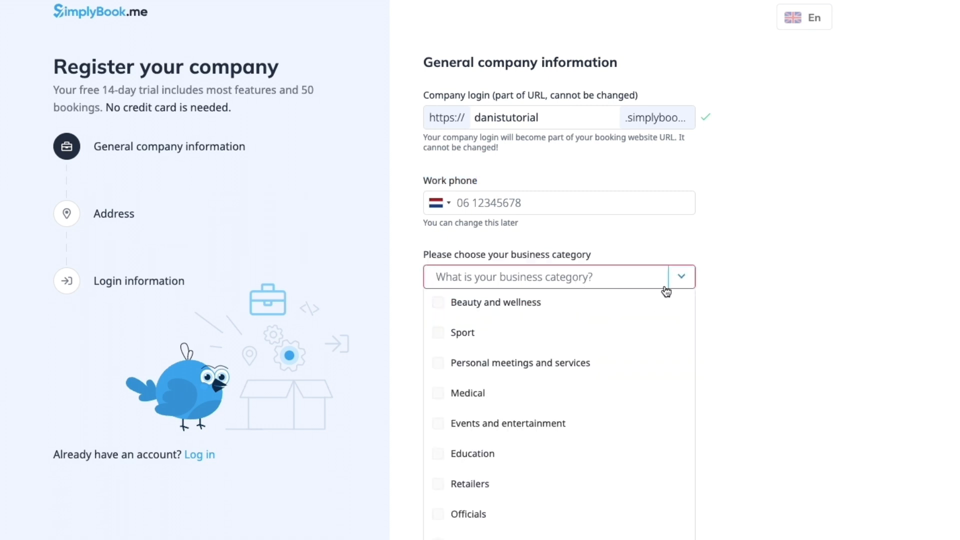
pyautogui.click(439, 303)
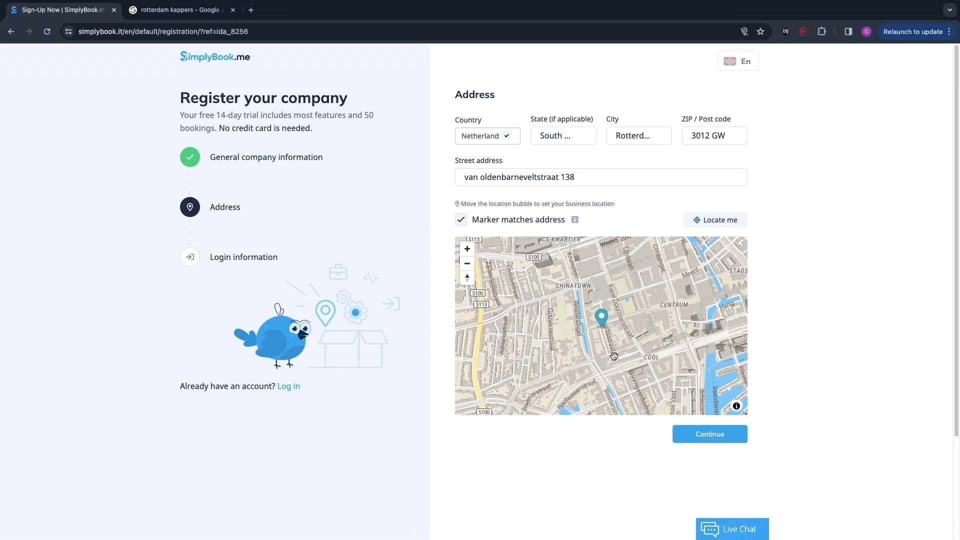
# Step: Confirm the Rotterdam business address and review the name, email and password fields of the login information
pyautogui.click(717, 435)
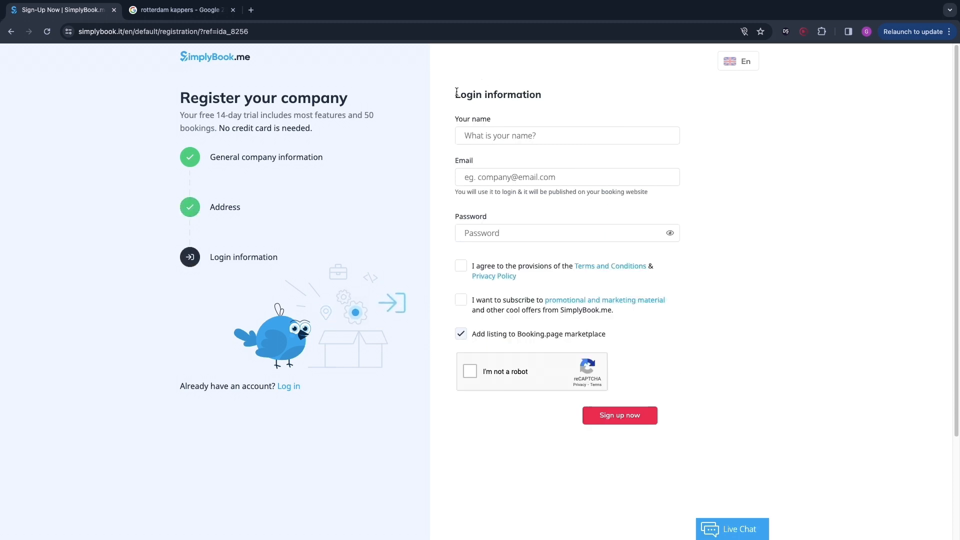
pyautogui.moveTo(456, 92); pyautogui.dragTo(595, 95)
pyautogui.click(582, 96)
pyautogui.moveTo(454, 120); pyautogui.dragTo(519, 120)
pyautogui.moveTo(452, 160); pyautogui.dragTo(521, 164)
pyautogui.moveTo(450, 230); pyautogui.dragTo(488, 230)
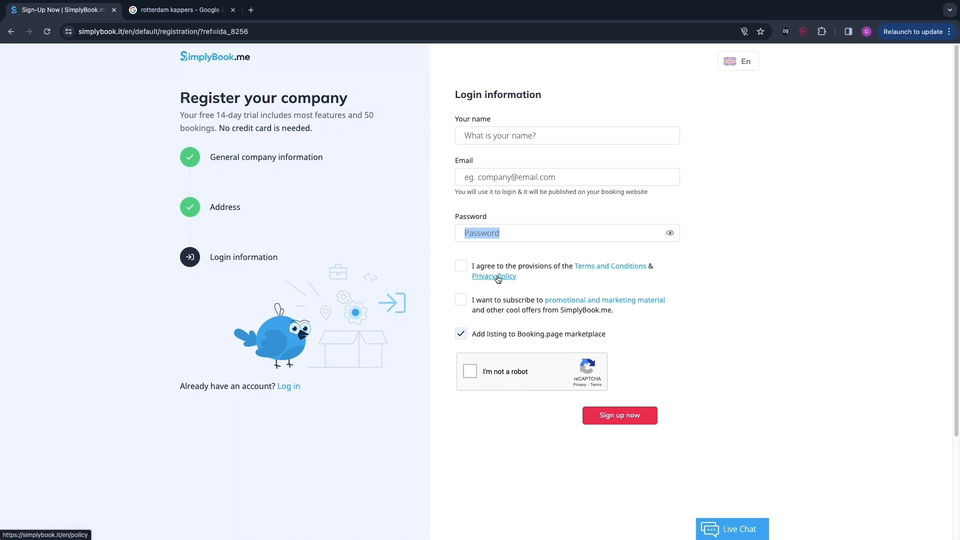
# Step: Accept the terms and conditions and submit the company sign-up
pyautogui.click(461, 266)
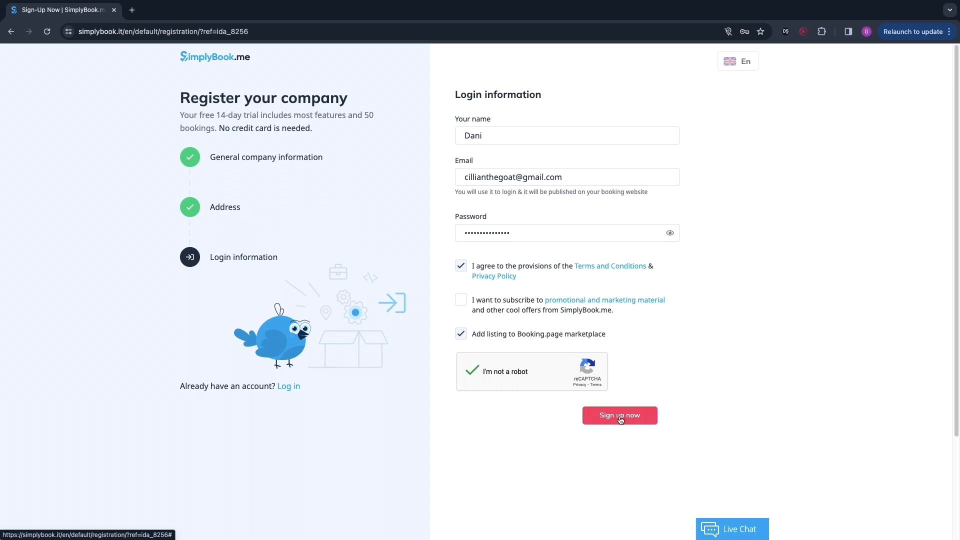
pyautogui.click(619, 417)
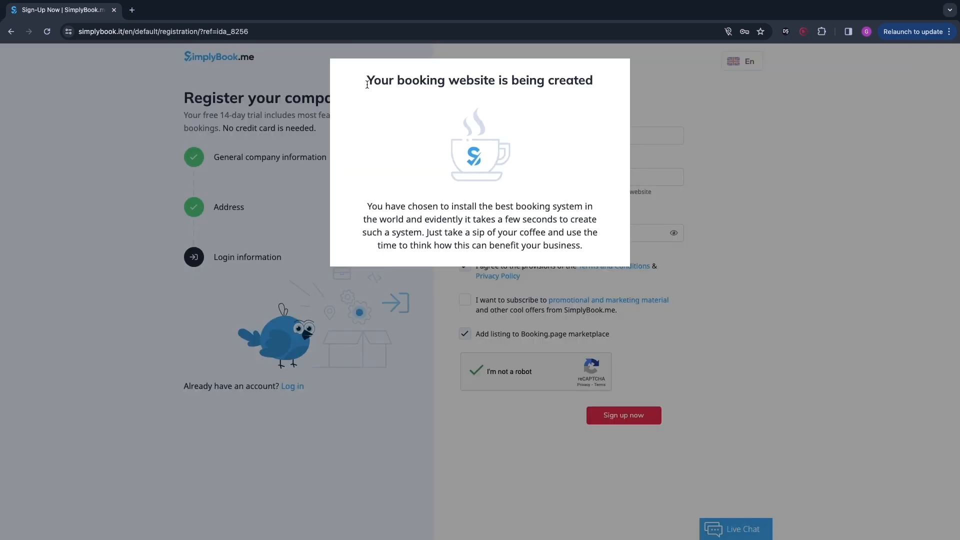
# Step: Review the site-creation notice and the email verification page asking for the six-digit code
pyautogui.moveTo(367, 80); pyautogui.dragTo(560, 98)
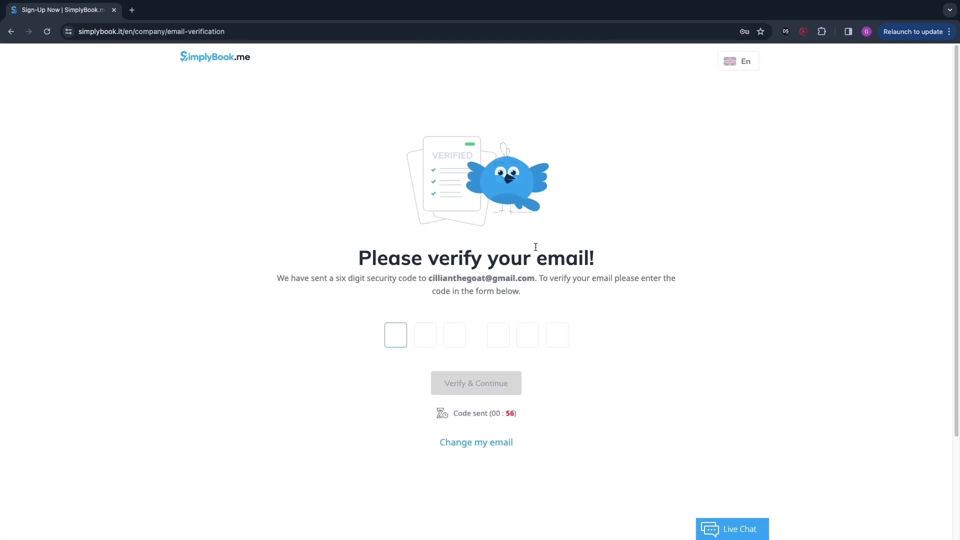
pyautogui.moveTo(356, 259); pyautogui.dragTo(768, 255)
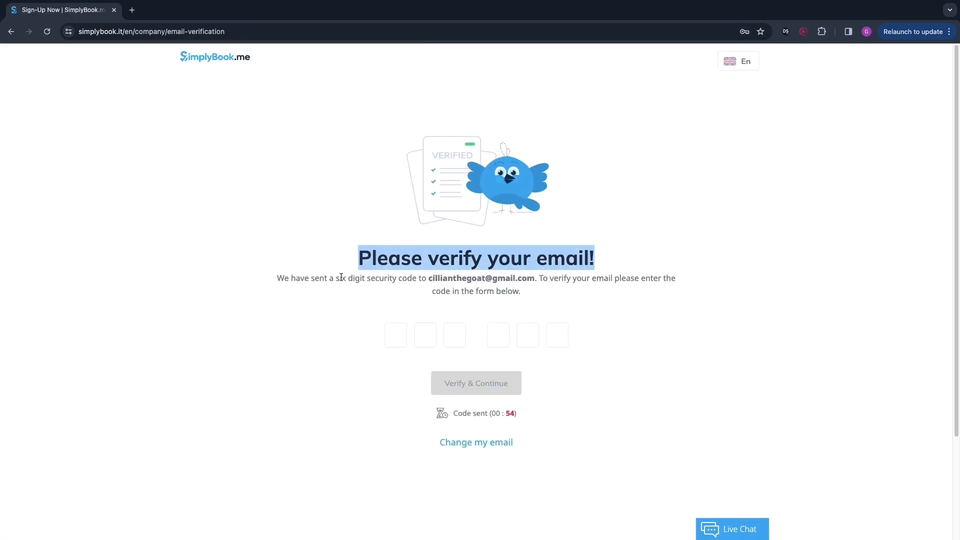
pyautogui.moveTo(335, 278); pyautogui.dragTo(418, 279)
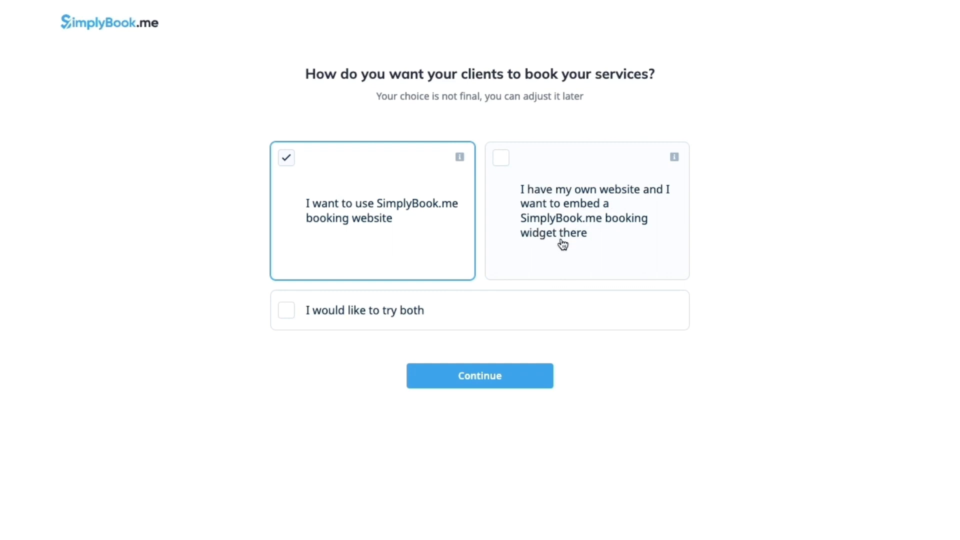
# Step: Compare the booking options and choose to use the SimplyBook.me booking website
pyautogui.click(500, 169)
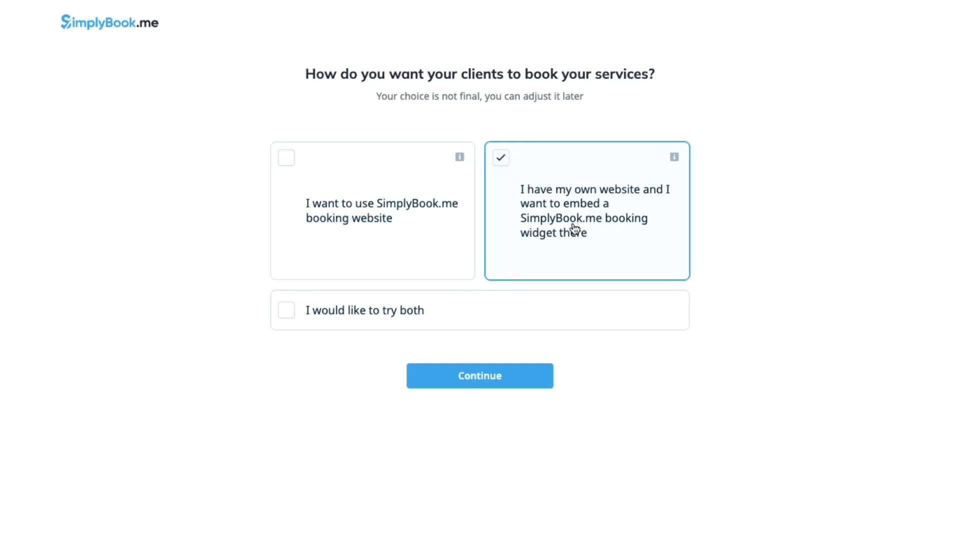
pyautogui.click(288, 318)
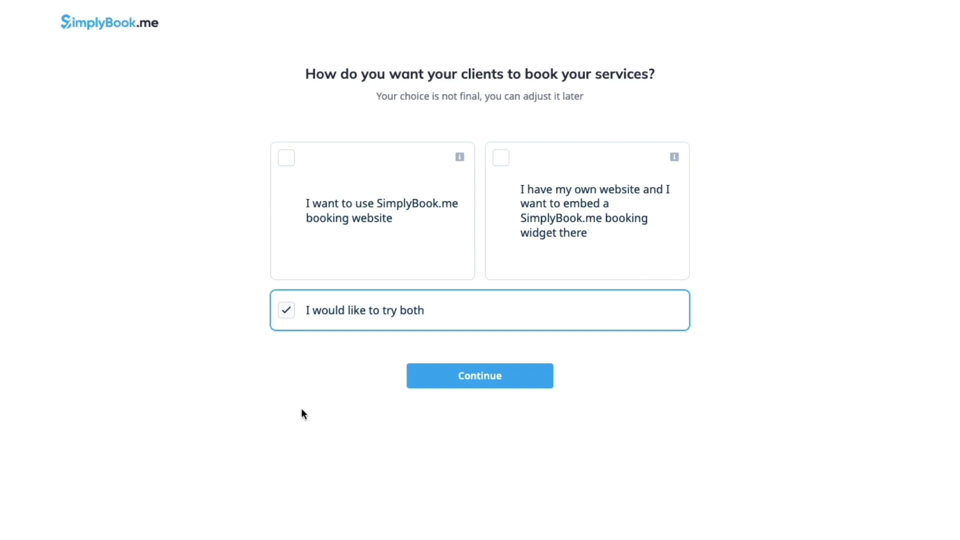
pyautogui.click(583, 223)
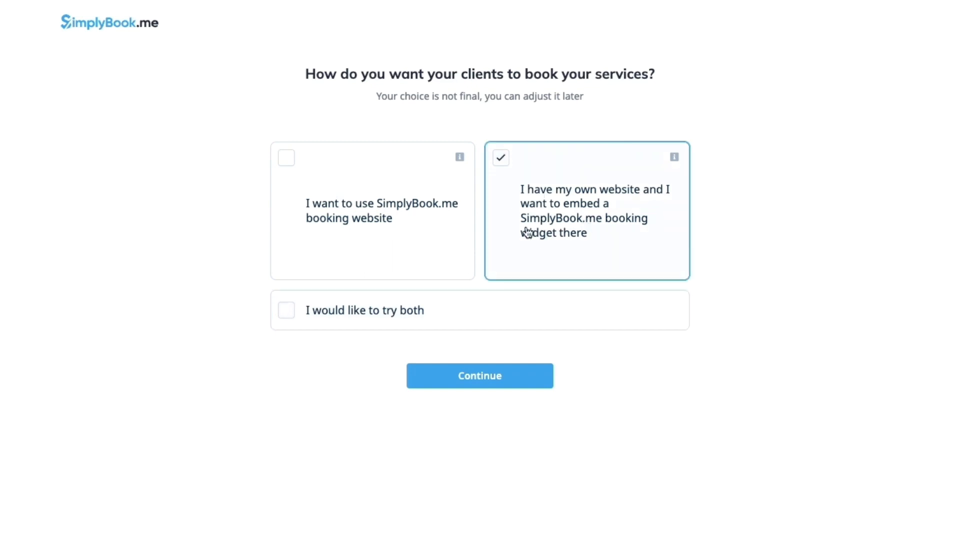
pyautogui.moveTo(572, 247); pyautogui.dragTo(518, 199)
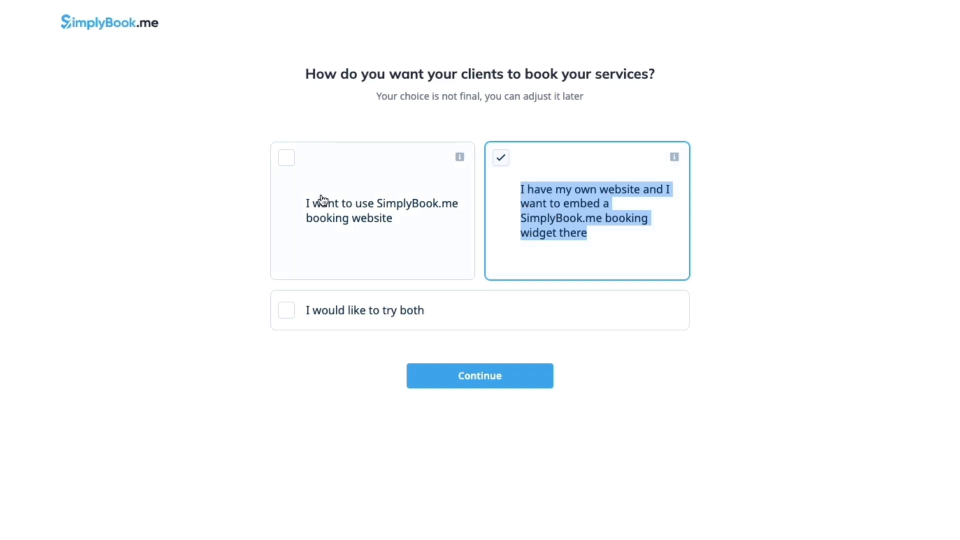
pyautogui.click(352, 191)
pyautogui.moveTo(295, 208); pyautogui.dragTo(407, 225)
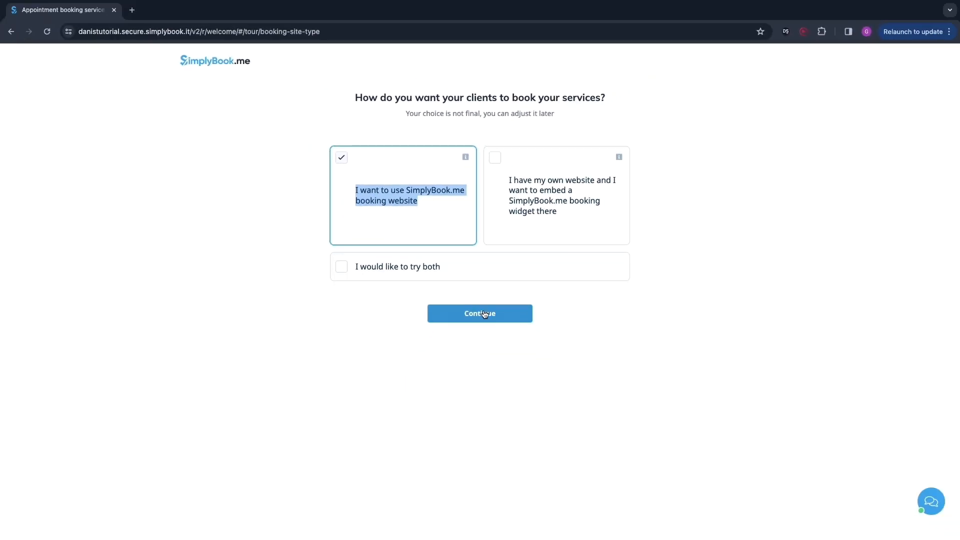
# Step: Continue to the setup wizard and review the company working hours section
pyautogui.click(479, 315)
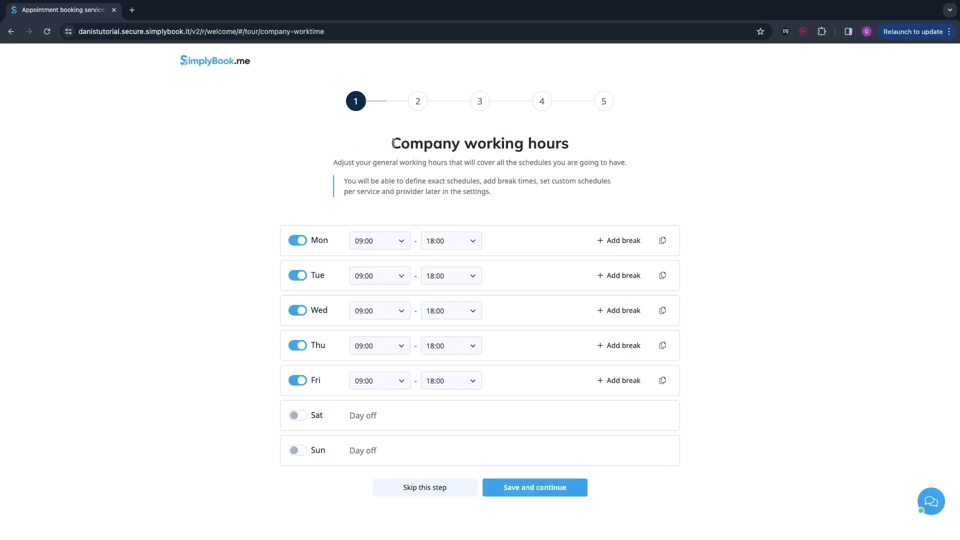
pyautogui.moveTo(391, 143); pyautogui.dragTo(479, 154)
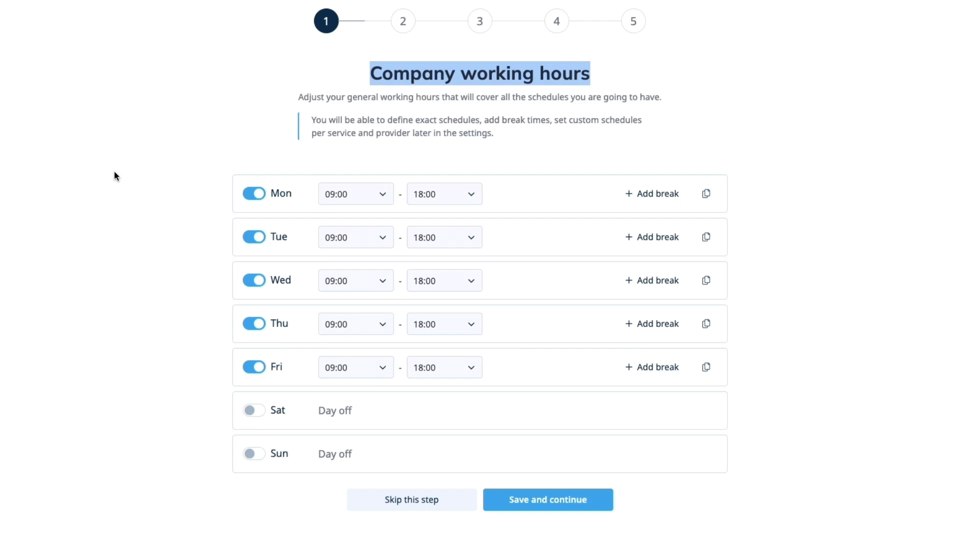
pyautogui.click(114, 171)
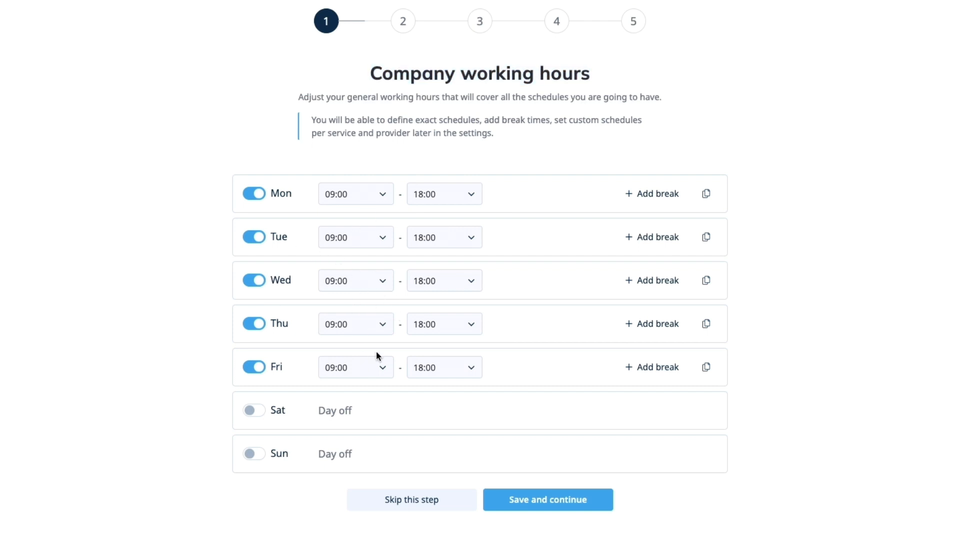
# Step: Toggle Friday off and back on, then save the Monday–Friday 09:00–18:00 working hours
pyautogui.click(287, 370)
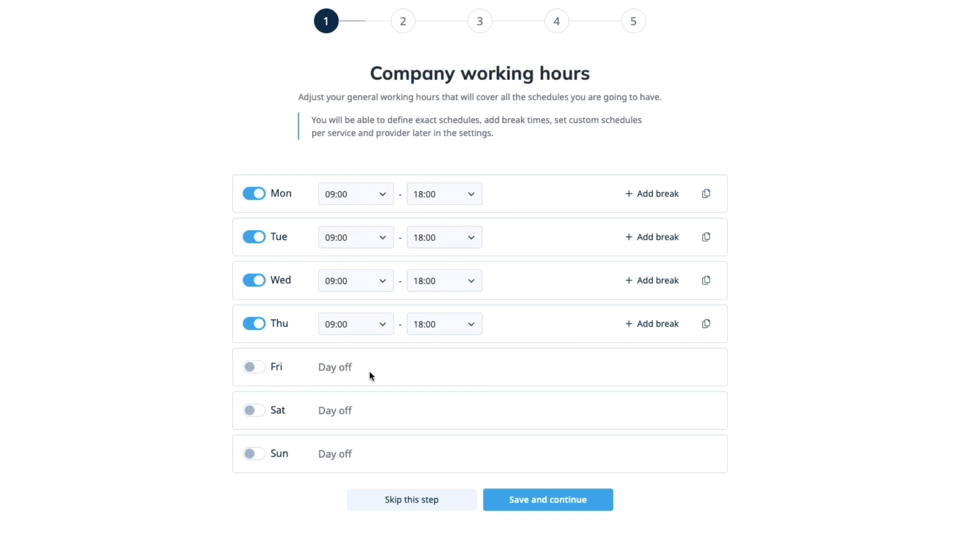
pyautogui.tripleClick(310, 369)
pyautogui.click(253, 366)
pyautogui.click(361, 323)
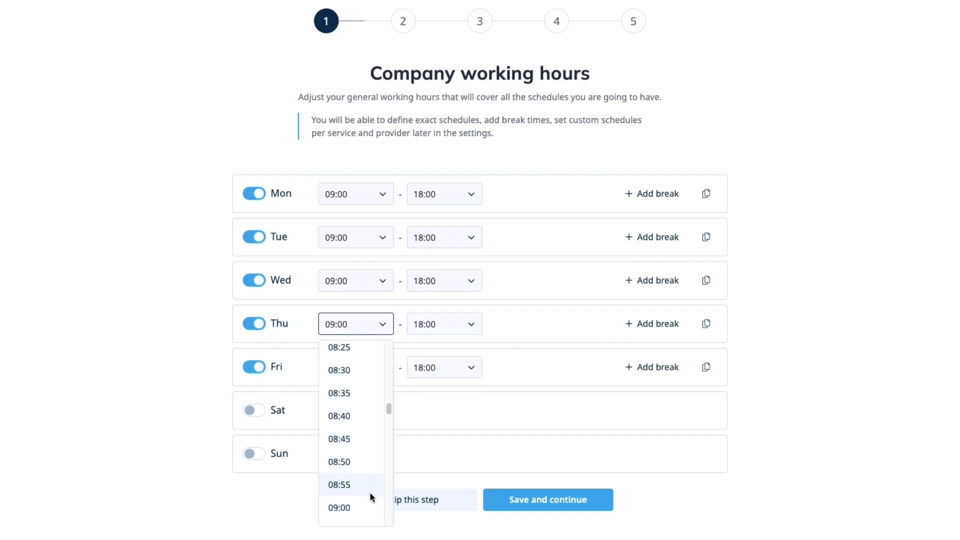
pyautogui.click(589, 375)
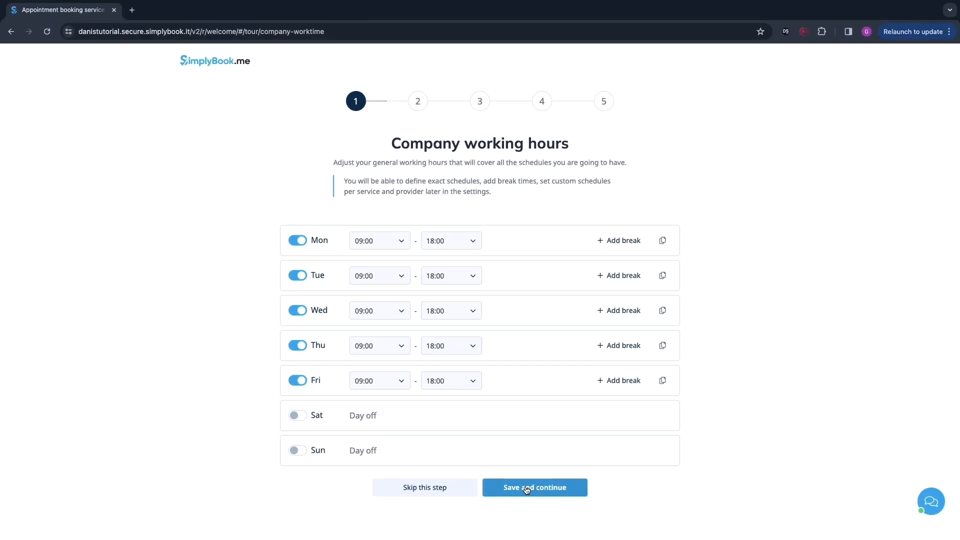
pyautogui.click(527, 488)
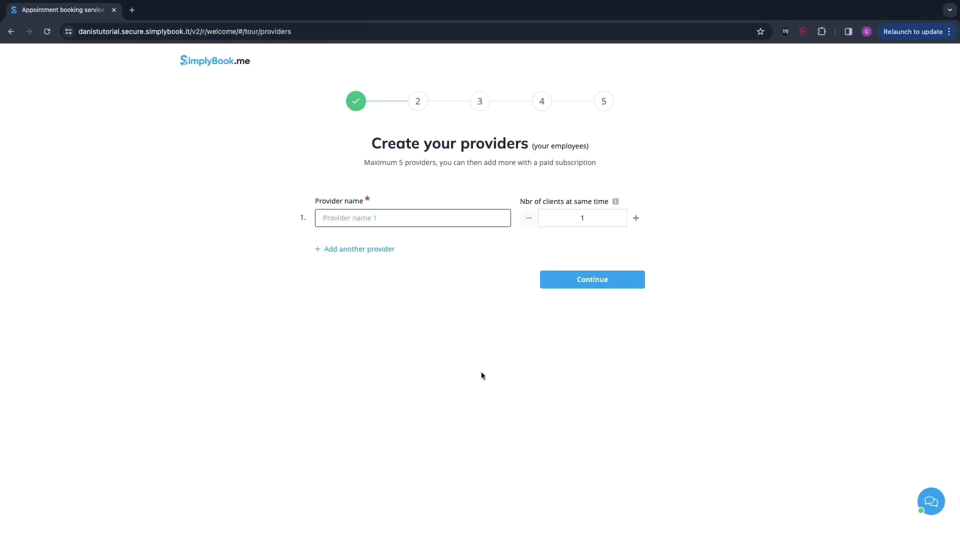
# Step: Review the providers step explaining the provider name and clients-at-same-time fields
pyautogui.moveTo(369, 144); pyautogui.dragTo(587, 146)
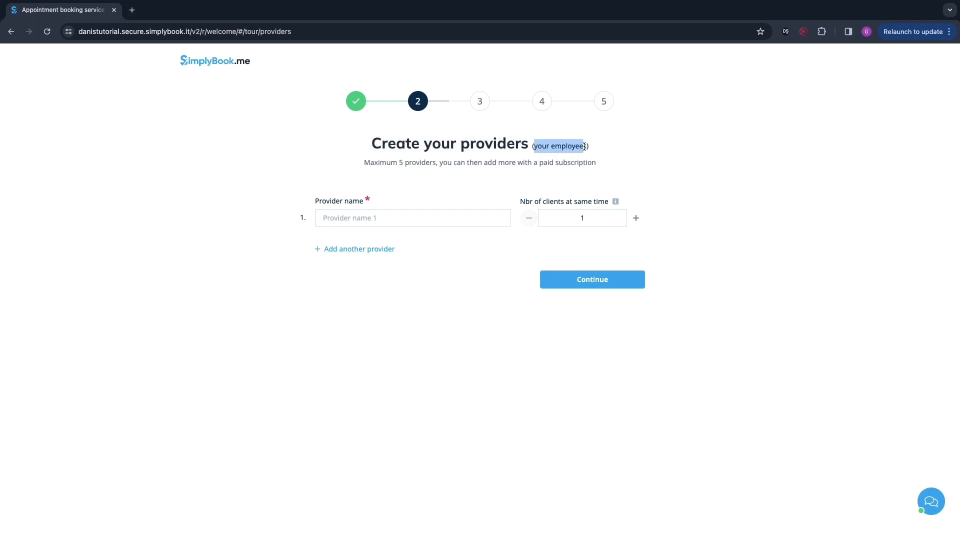
pyautogui.click(628, 170)
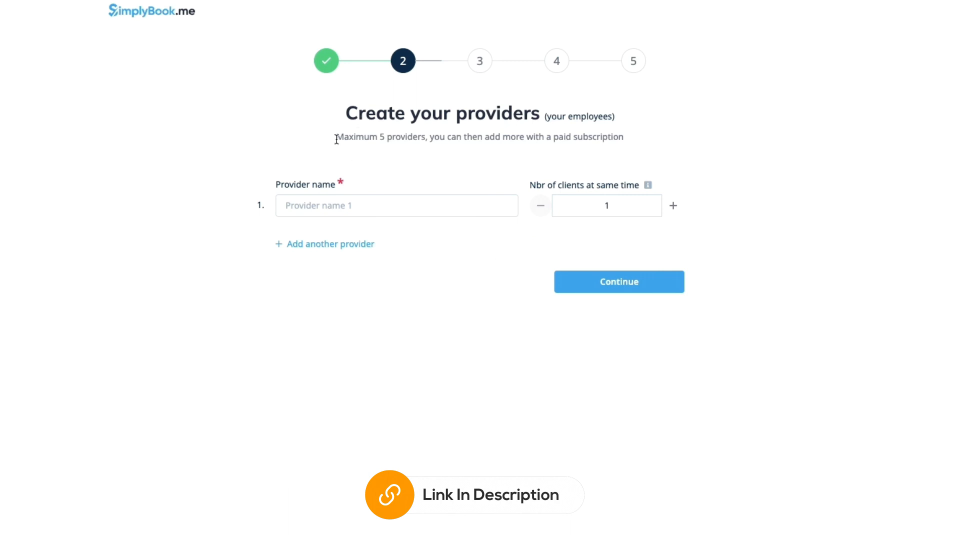
pyautogui.moveTo(336, 139); pyautogui.dragTo(426, 133)
pyautogui.click(321, 123)
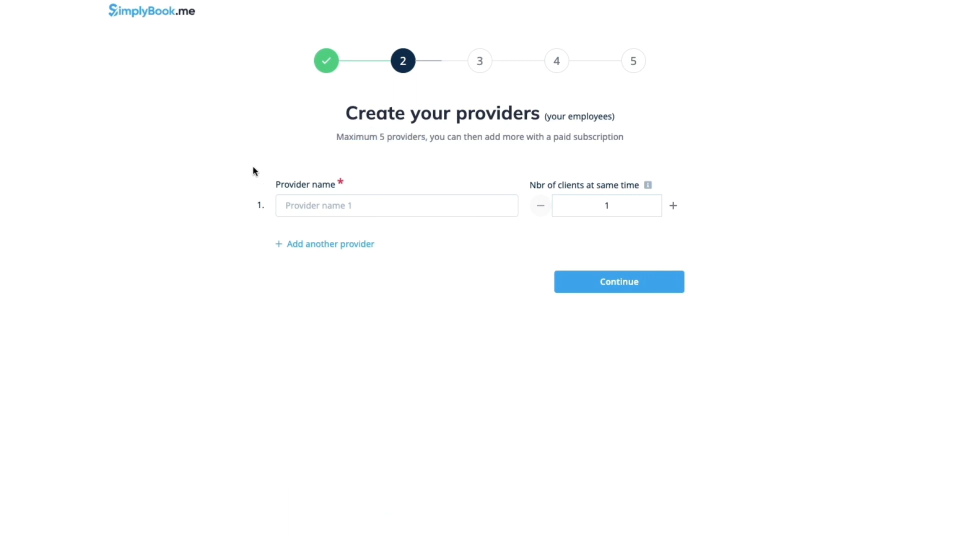
# Step: Add two more provider rows and continue past the providers step
pyautogui.click(295, 244)
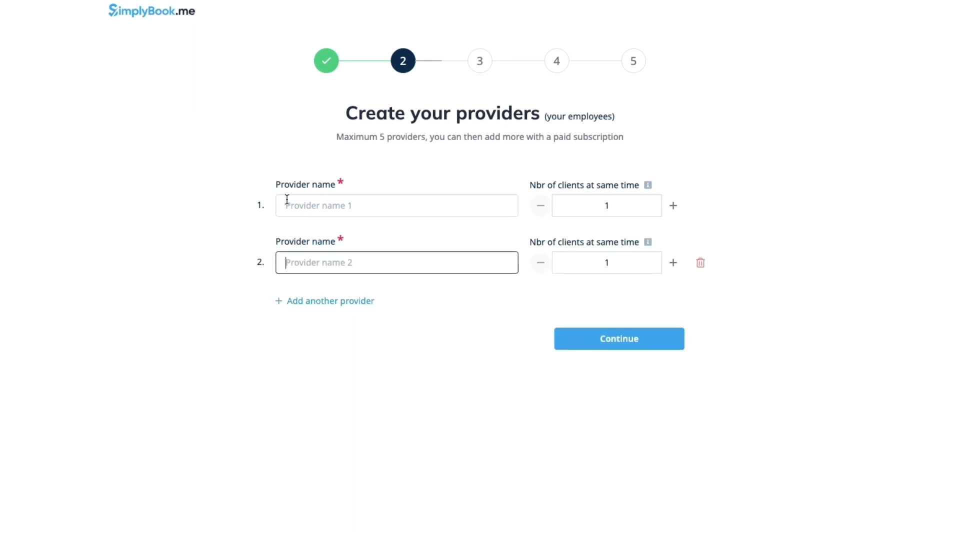
pyautogui.moveTo(287, 200); pyautogui.dragTo(392, 189)
pyautogui.click(204, 203)
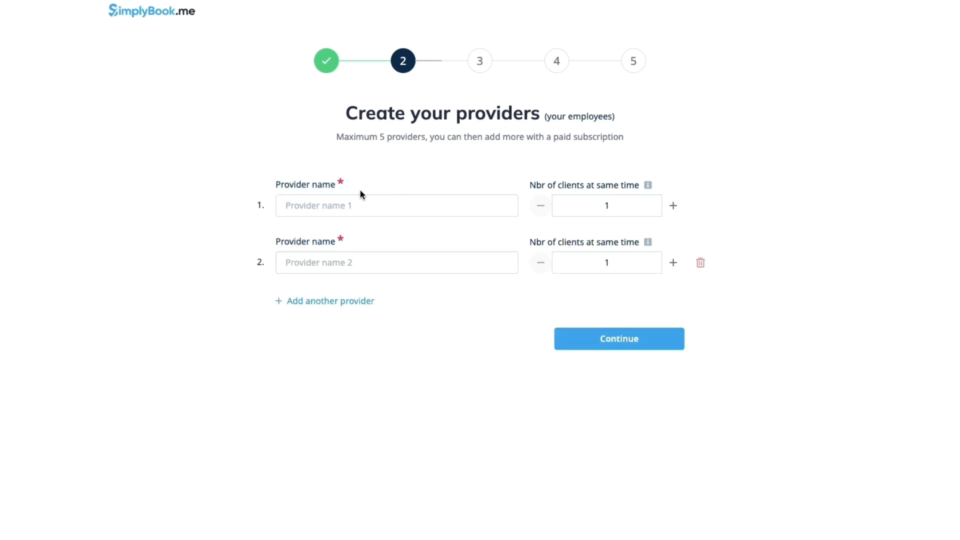
pyautogui.moveTo(529, 186); pyautogui.dragTo(609, 189)
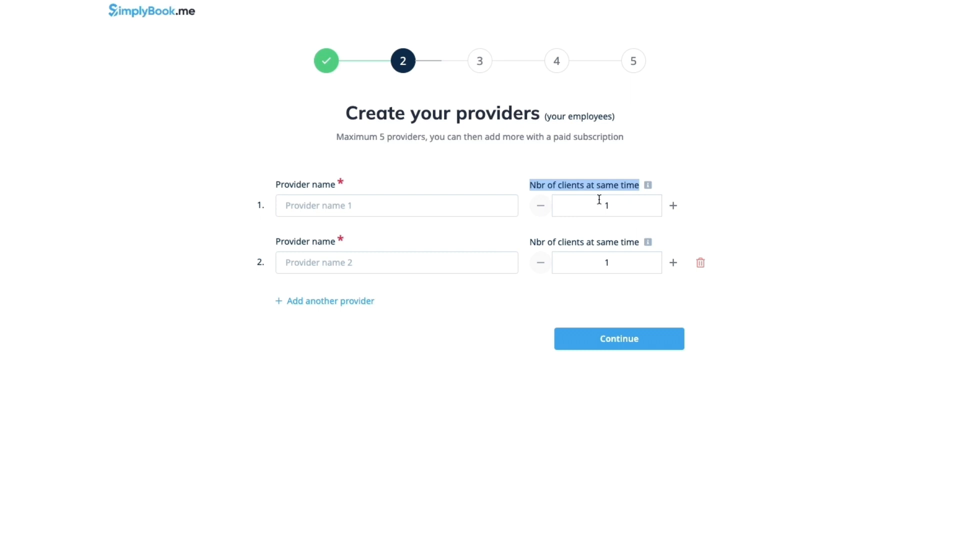
pyautogui.click(713, 200)
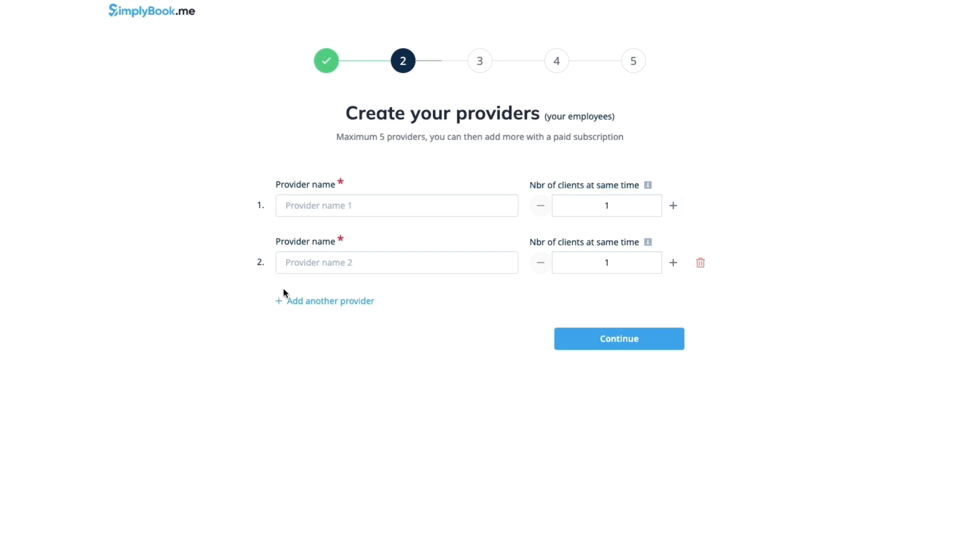
pyautogui.click(281, 302)
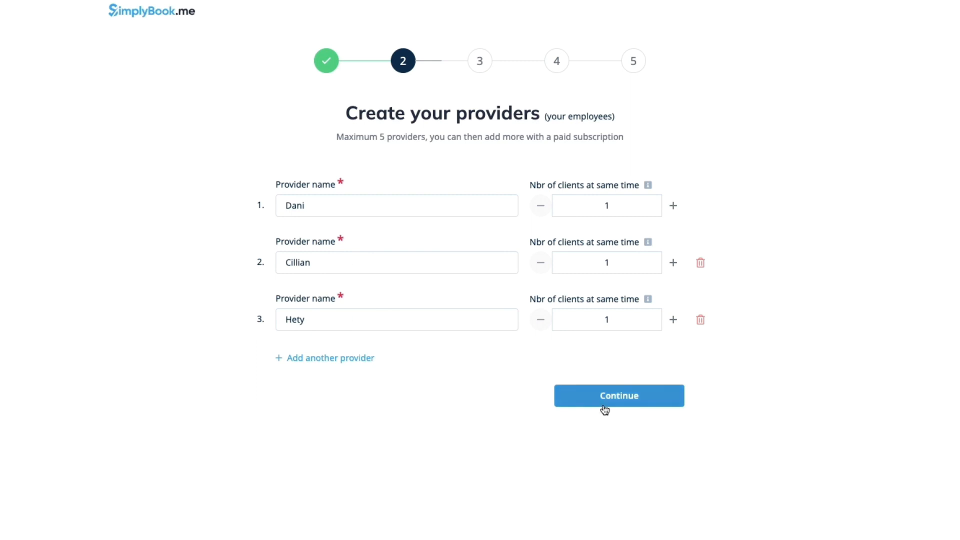
pyautogui.click(603, 403)
# Step: Name the first service 'cut mens hair' and set its duration to 30 mins
pyautogui.moveTo(384, 112); pyautogui.dragTo(594, 118)
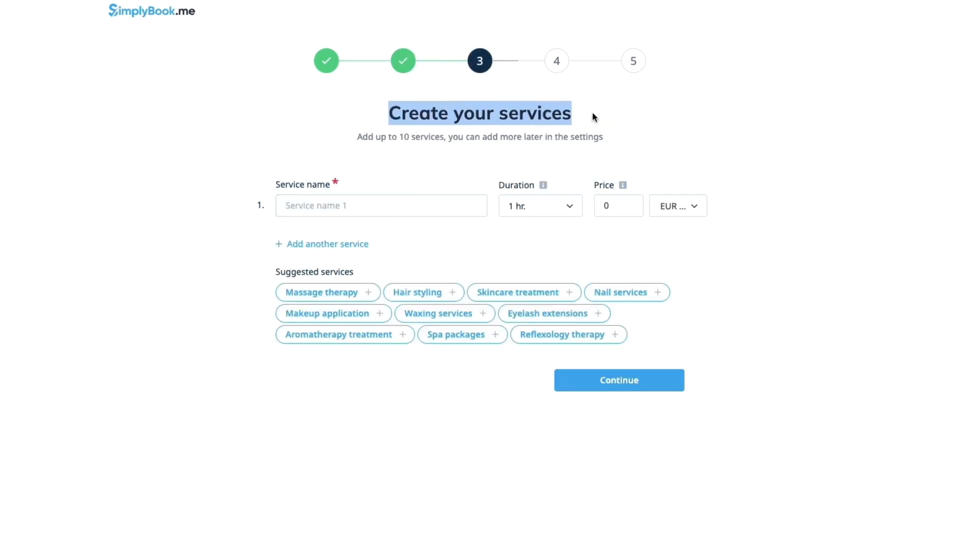
pyautogui.click(644, 129)
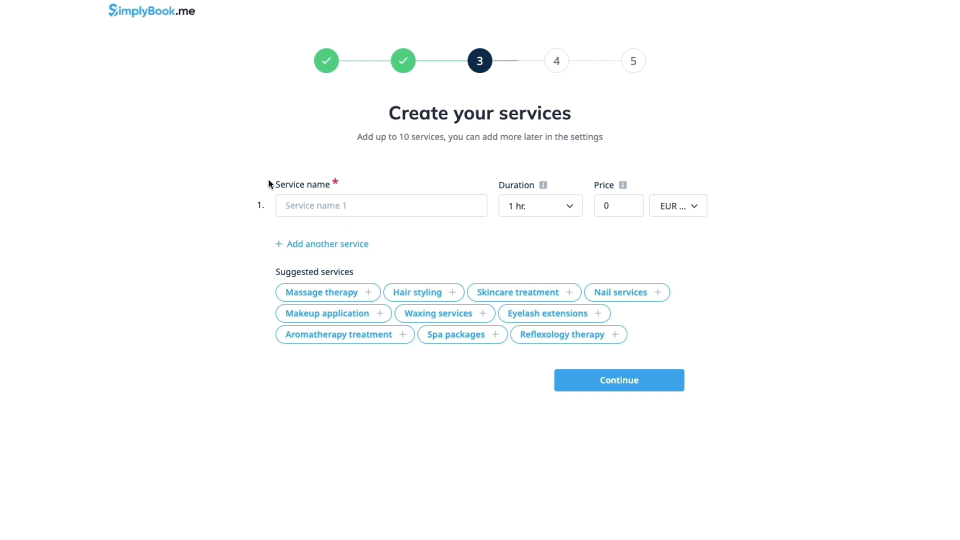
pyautogui.moveTo(269, 181); pyautogui.dragTo(410, 191)
pyautogui.click(243, 201)
pyautogui.click(508, 206)
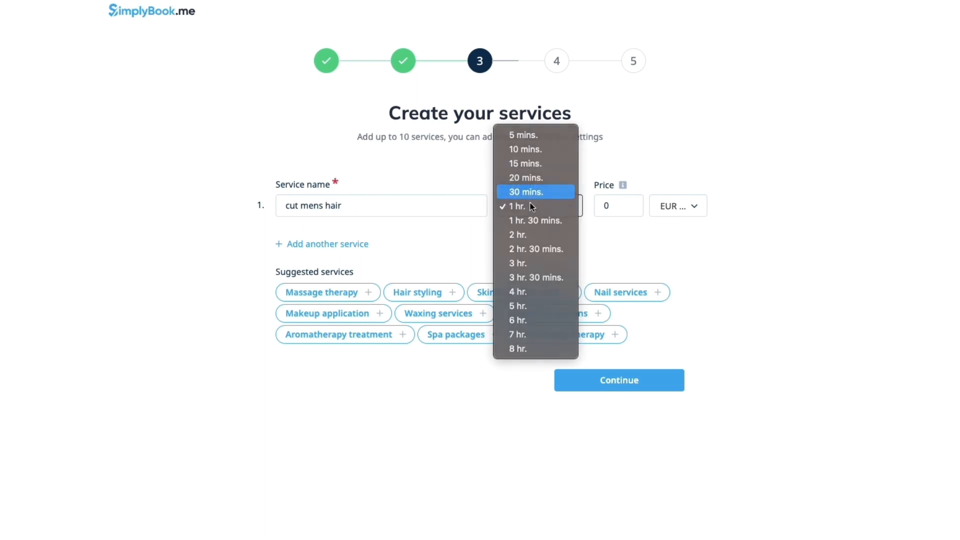
pyautogui.press('Return')
# Step: Set the service price to 25 in EUR (Euro) and continue
pyautogui.click(626, 204)
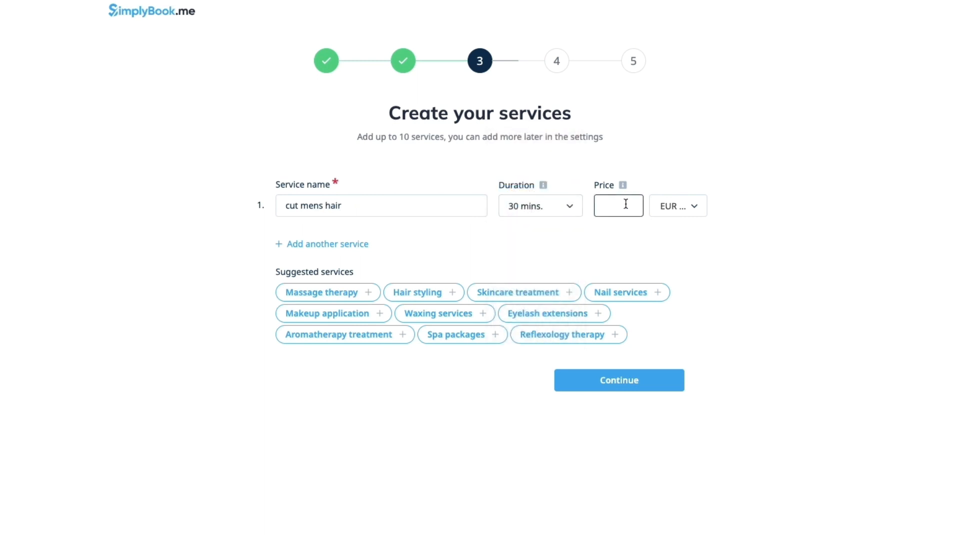
pyautogui.write('25')
pyautogui.click(663, 209)
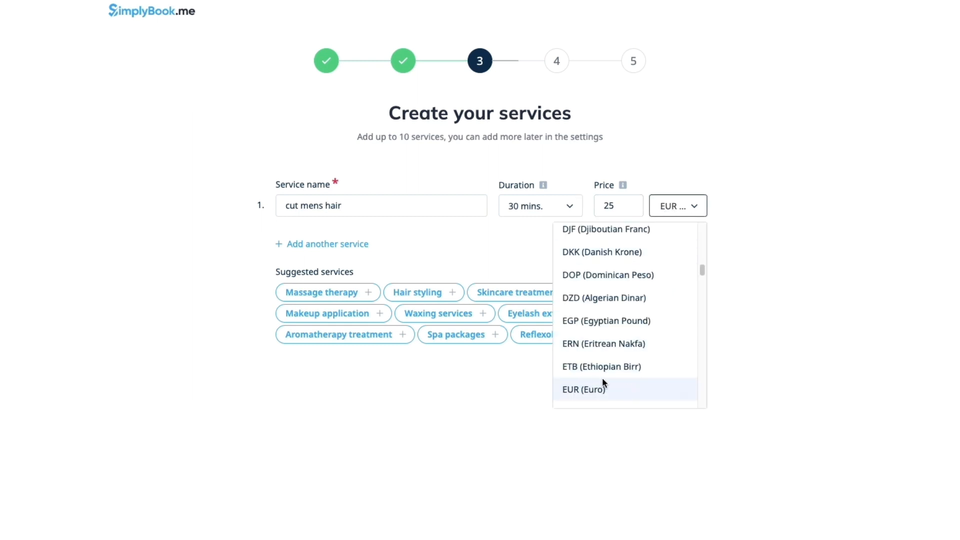
pyautogui.click(622, 390)
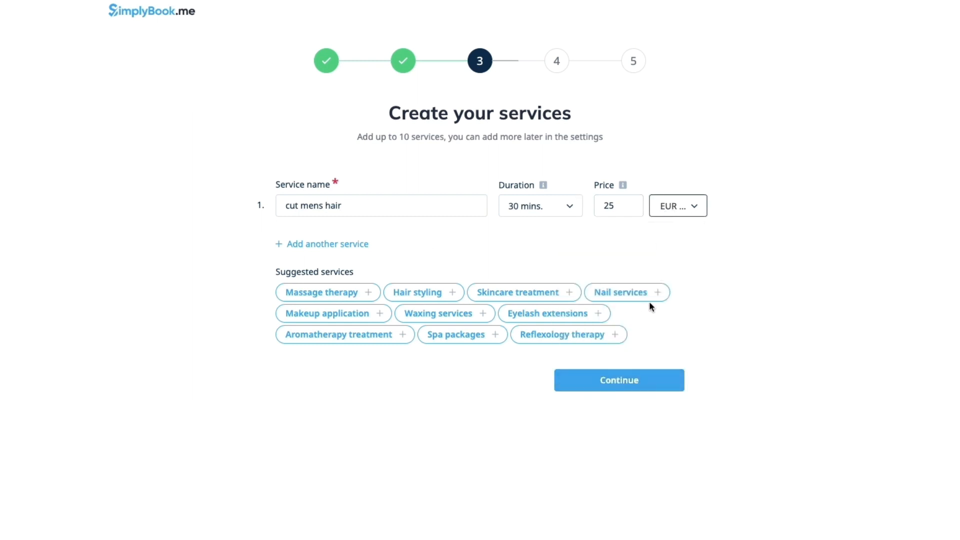
pyautogui.click(618, 386)
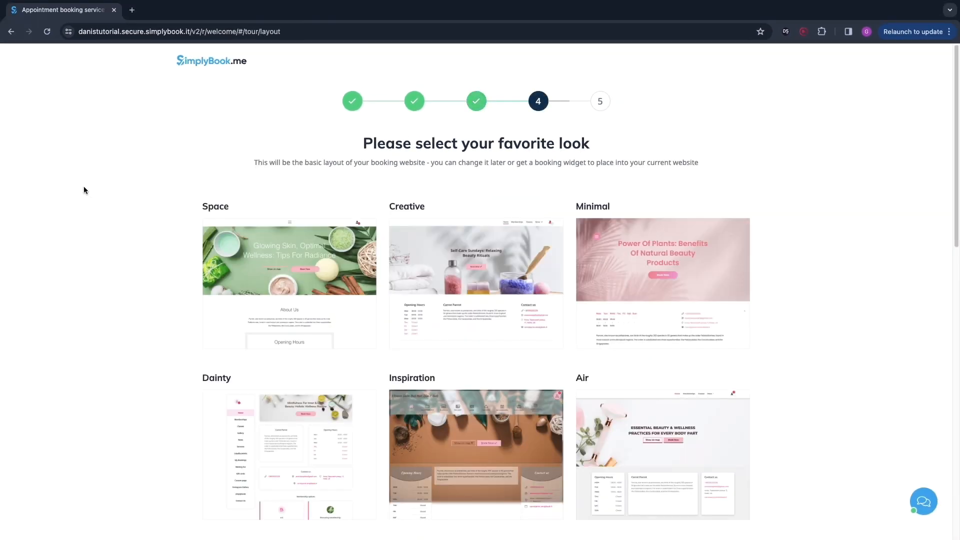
# Step: Choose the Dainty layout for the booking website
pyautogui.scroll(-1, 300, 305)
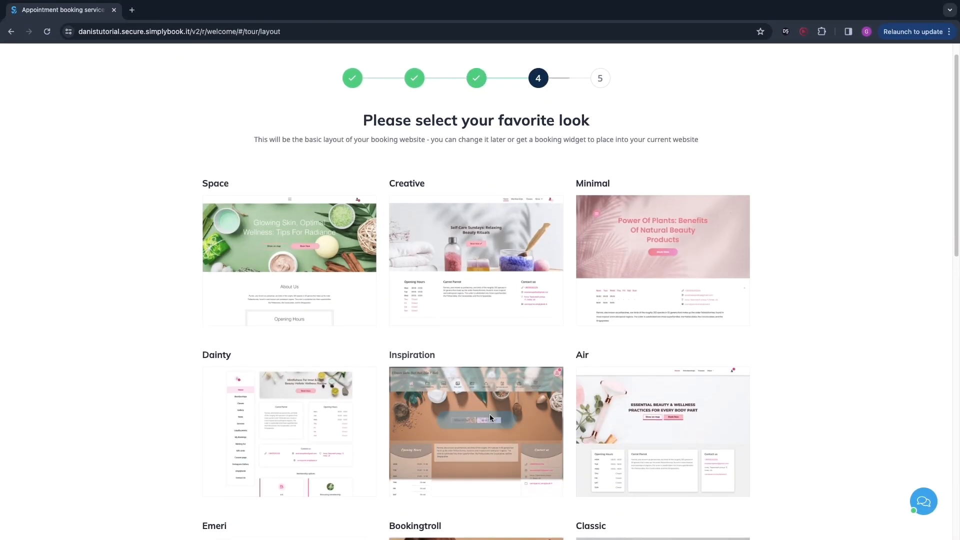
pyautogui.scroll(-4, 826, 290)
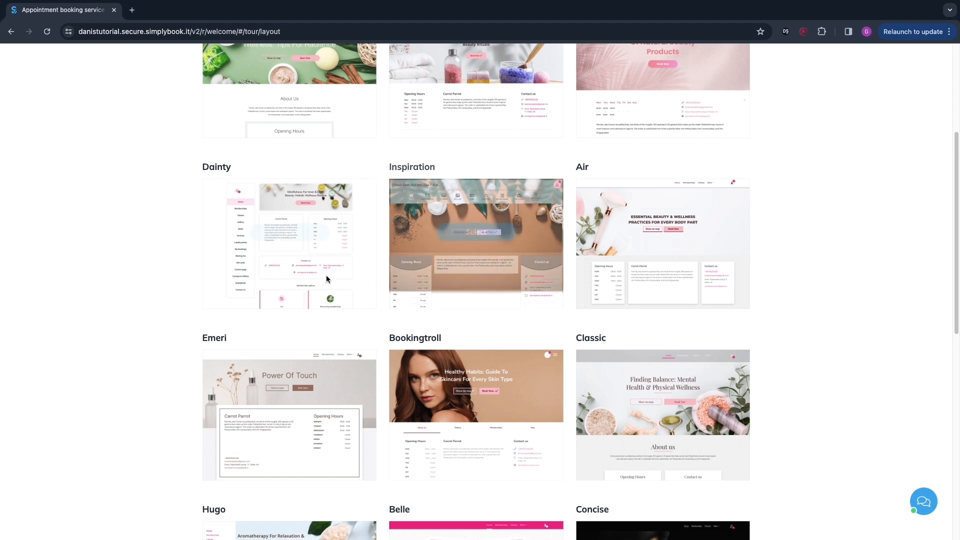
pyautogui.click(303, 233)
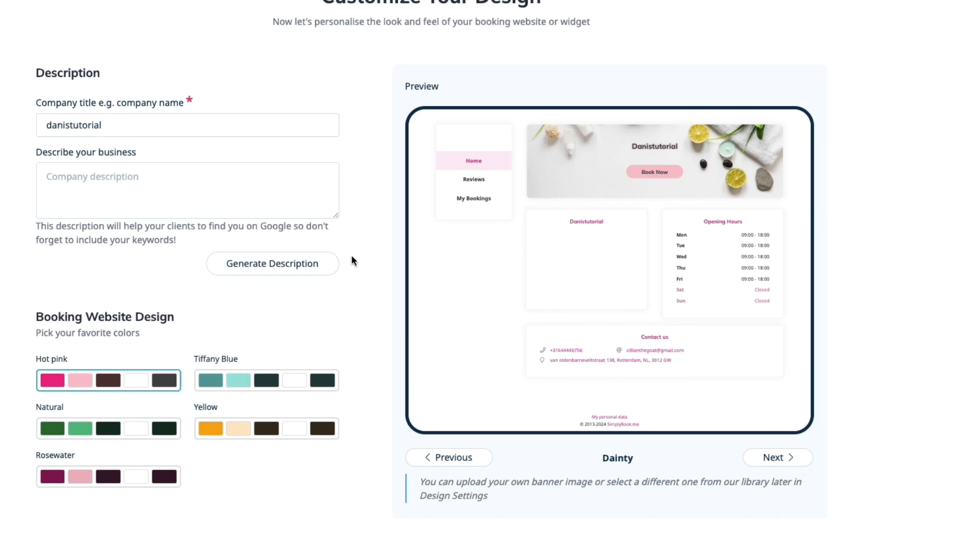
# Step: Preview the next layout, return to Dainty, and pick the Rosewater colour palette
pyautogui.click(773, 458)
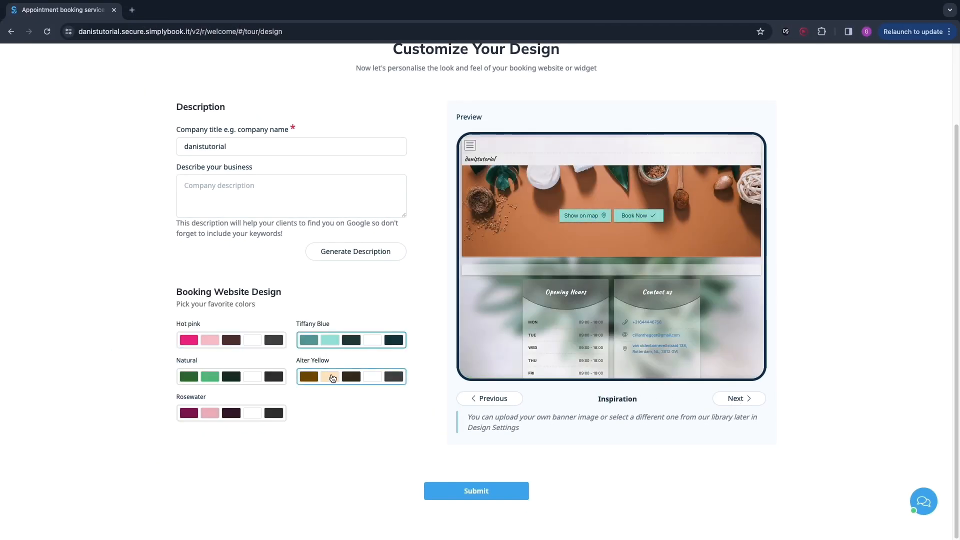
pyautogui.click(259, 381)
pyautogui.click(507, 398)
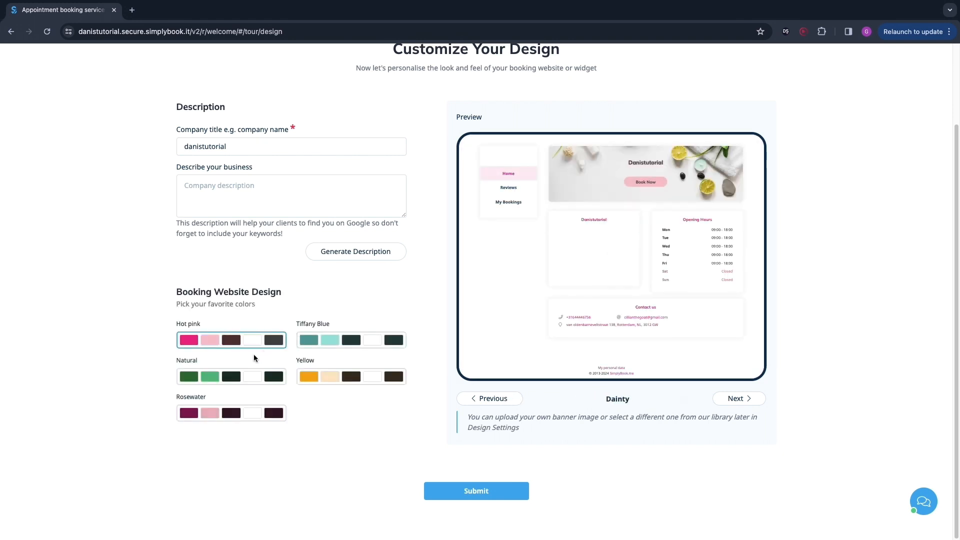
pyautogui.click(311, 378)
pyautogui.click(220, 413)
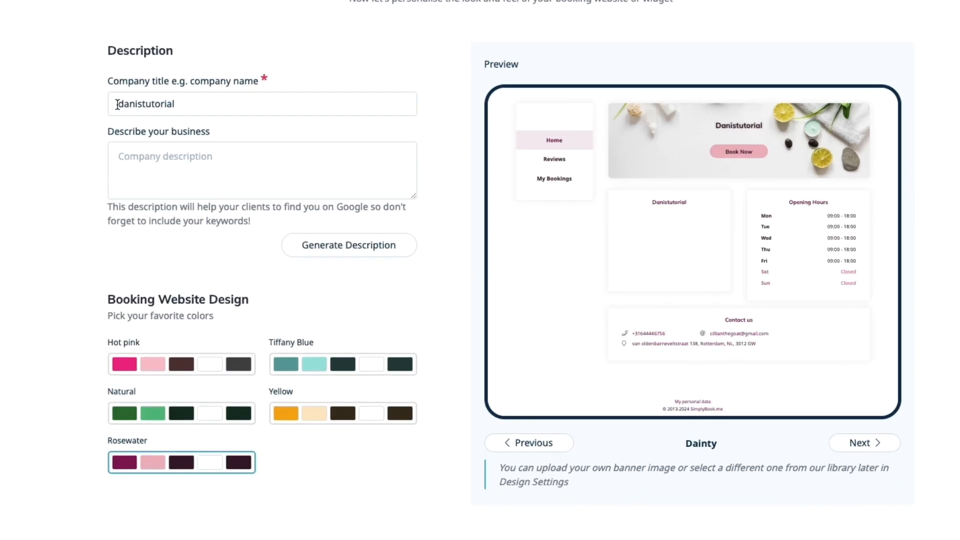
# Step: Generate a company description for the business from the company title
pyautogui.moveTo(117, 104); pyautogui.dragTo(209, 103)
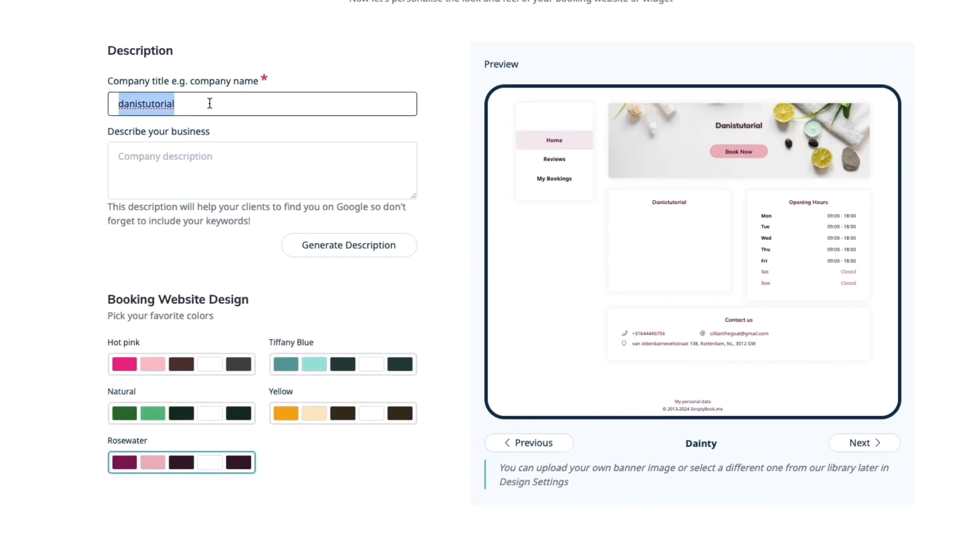
pyautogui.click(37, 172)
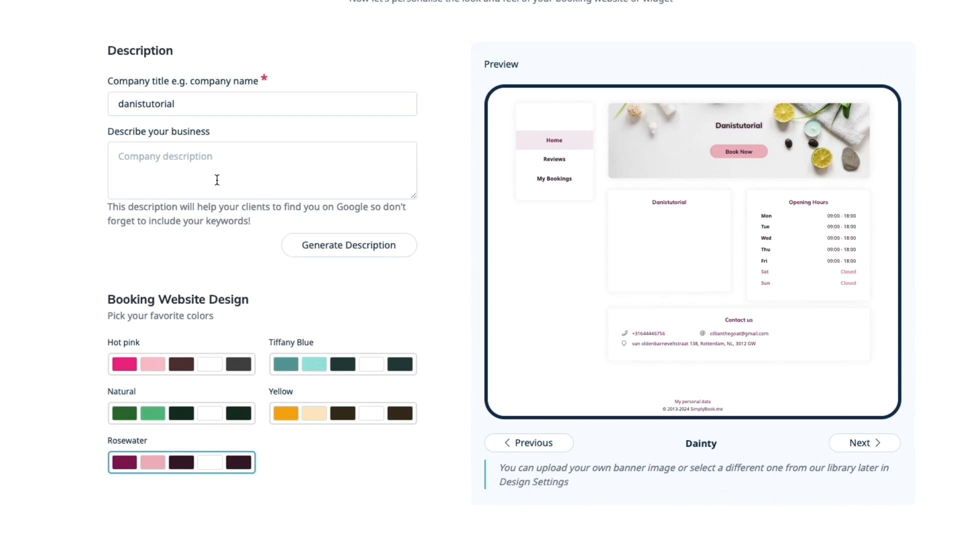
pyautogui.moveTo(107, 207); pyautogui.dragTo(255, 220)
pyautogui.click(177, 244)
pyautogui.click(357, 254)
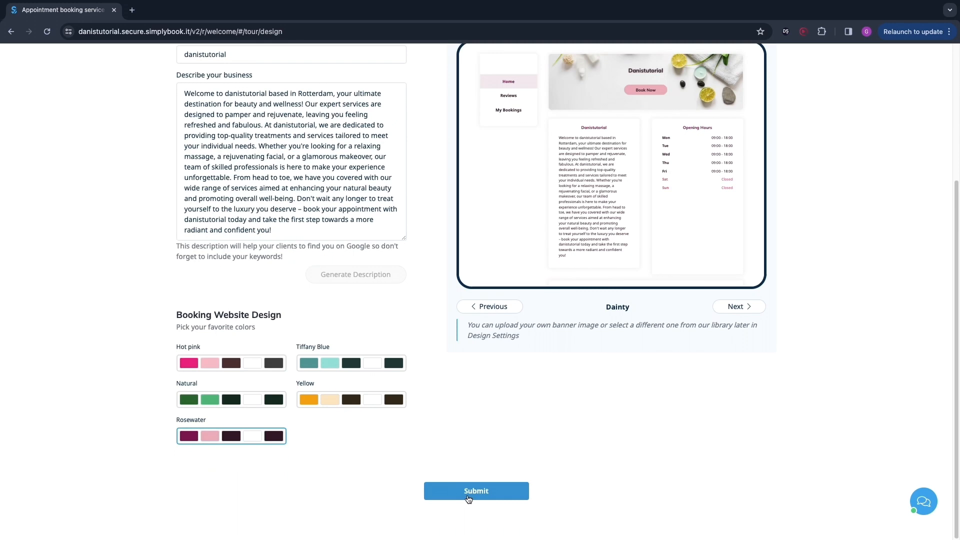
# Step: Submit the design and go to the new booking website
pyautogui.scroll(2, 658, 323)
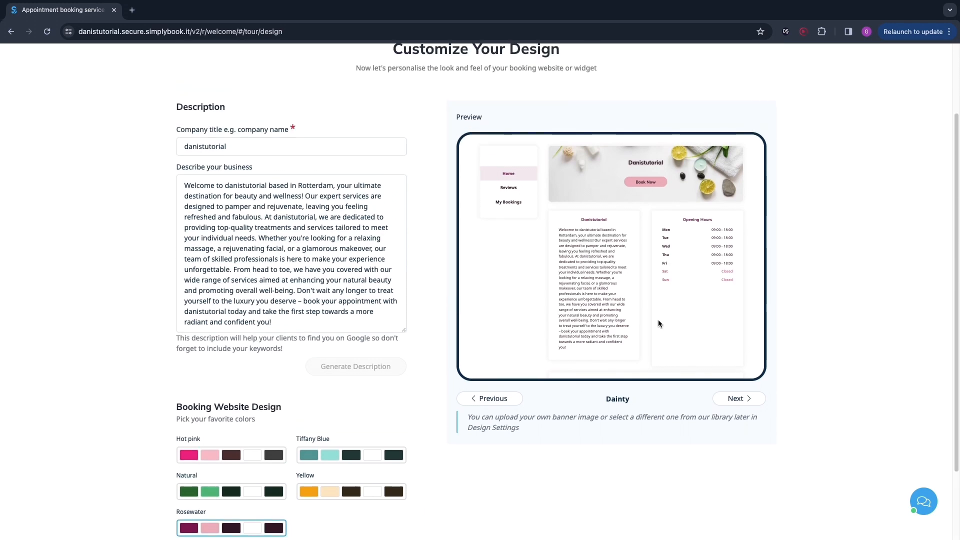
pyautogui.scroll(-2, 569, 329)
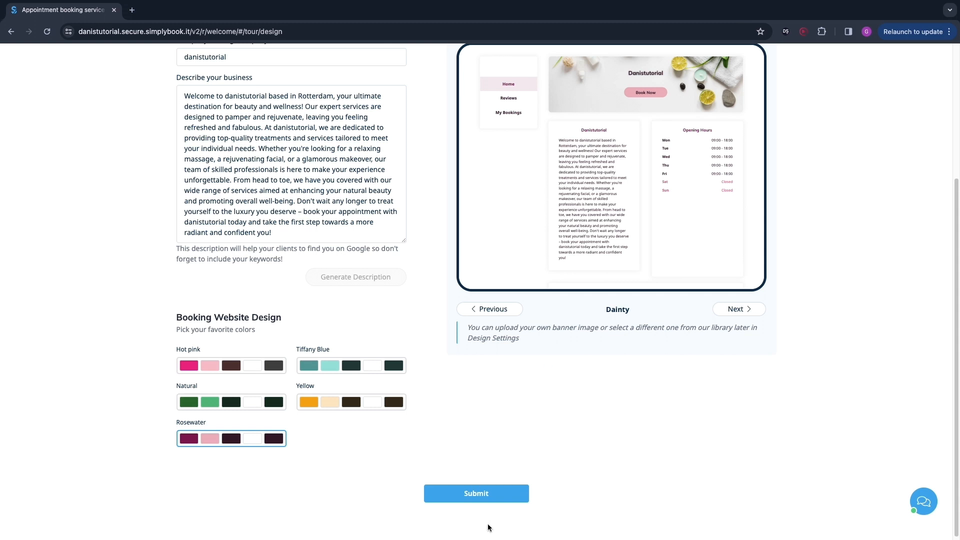
pyautogui.click(478, 494)
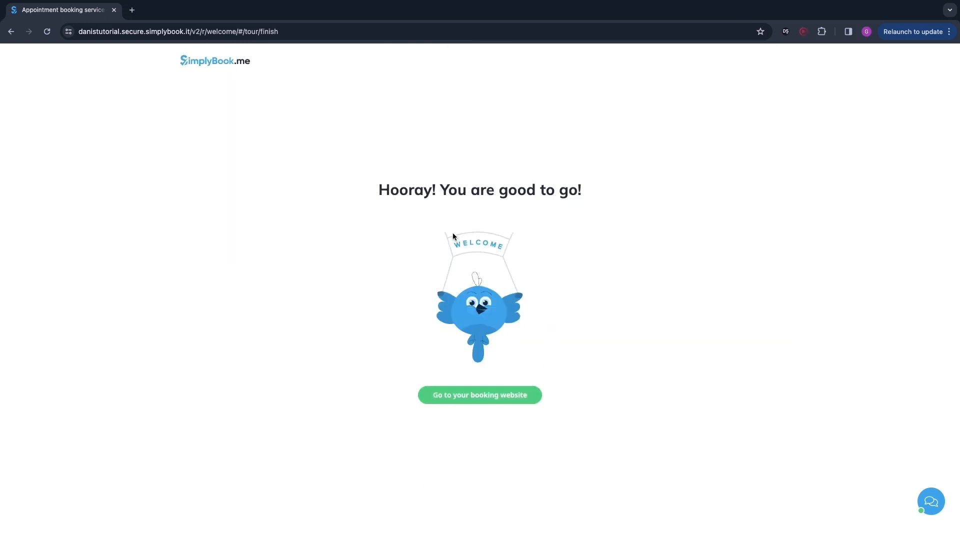
pyautogui.moveTo(352, 191); pyautogui.dragTo(593, 300)
pyautogui.click(593, 301)
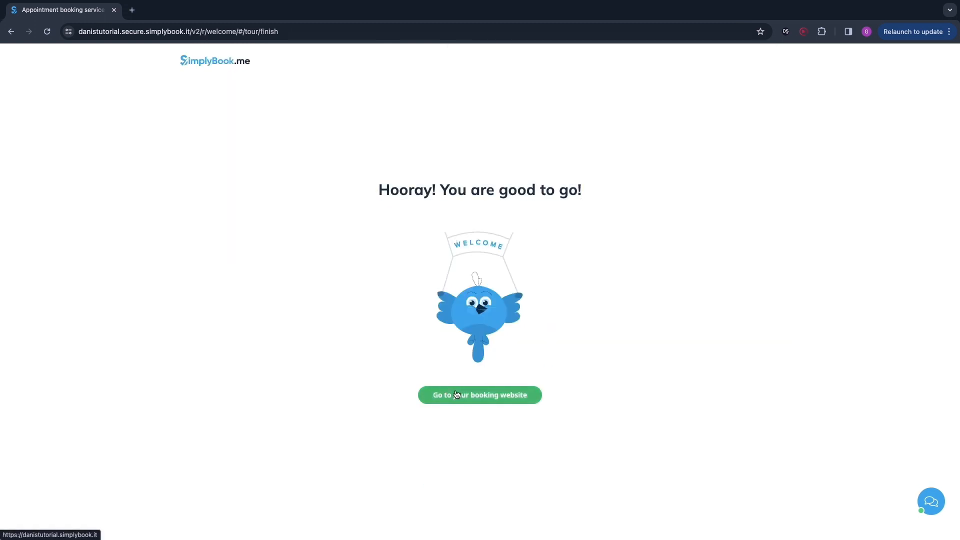
# Step: Open the booking website and scroll through its home page
pyautogui.click(456, 394)
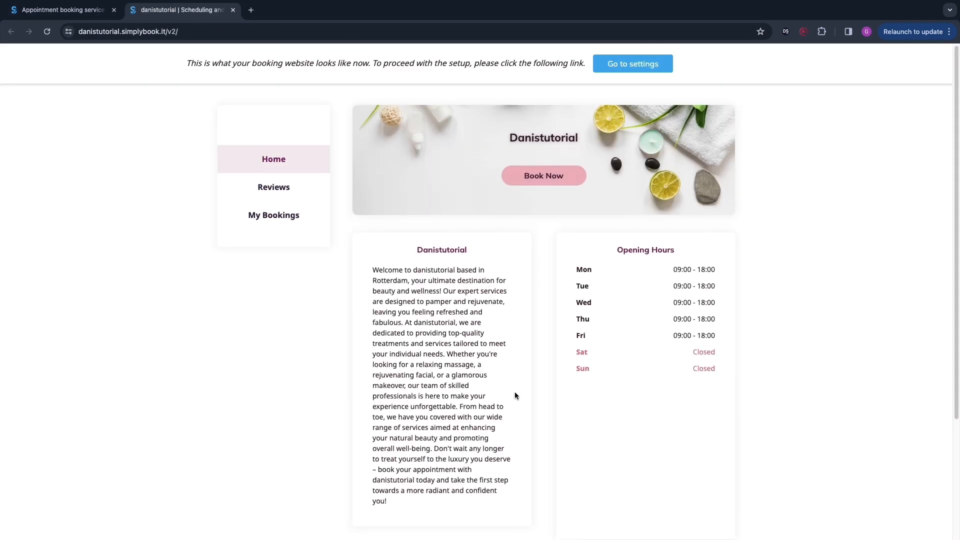
pyautogui.scroll(-1, 515, 391)
pyautogui.scroll(-3, 515, 391)
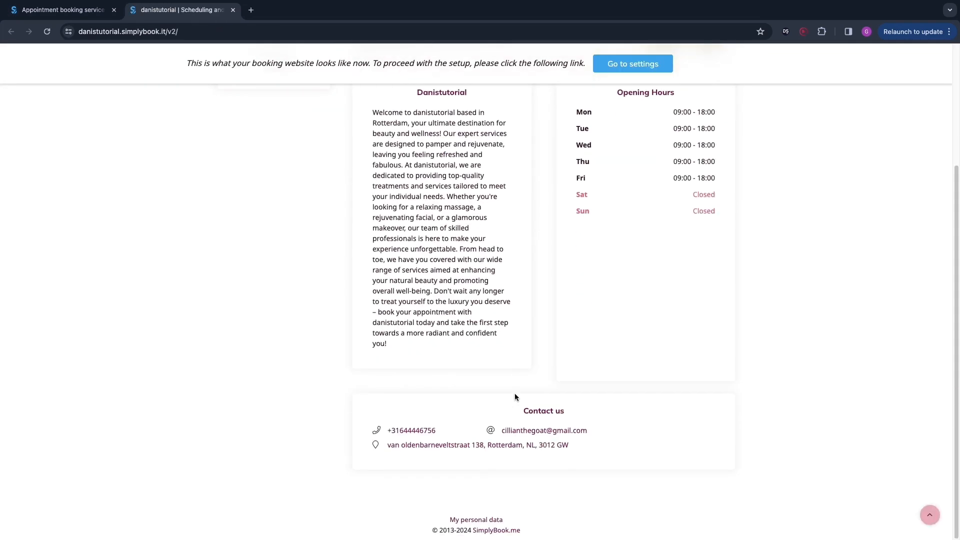
pyautogui.scroll(4, 514, 393)
# Step: Test the booking flow by choosing the first provider and the 10:00 slot on the booking website
pyautogui.click(535, 182)
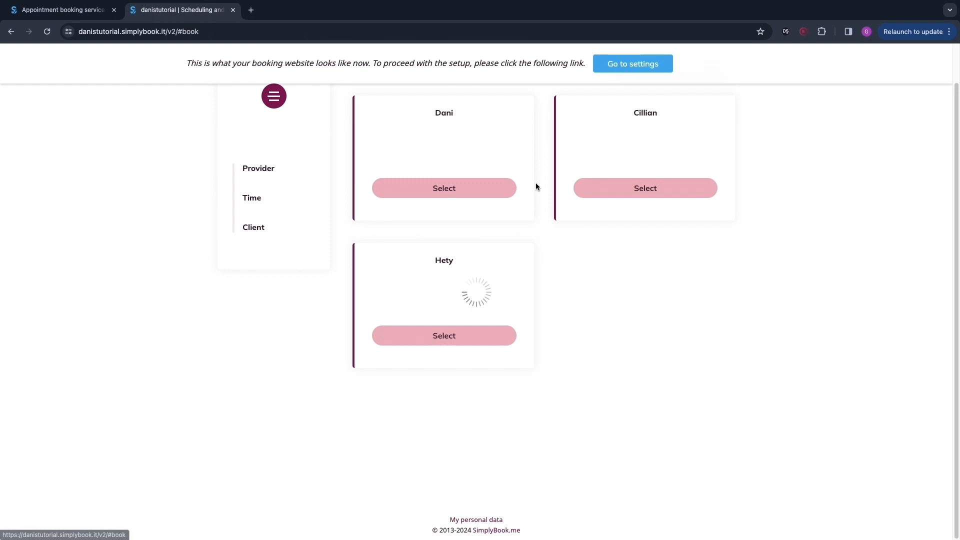
pyautogui.click(463, 190)
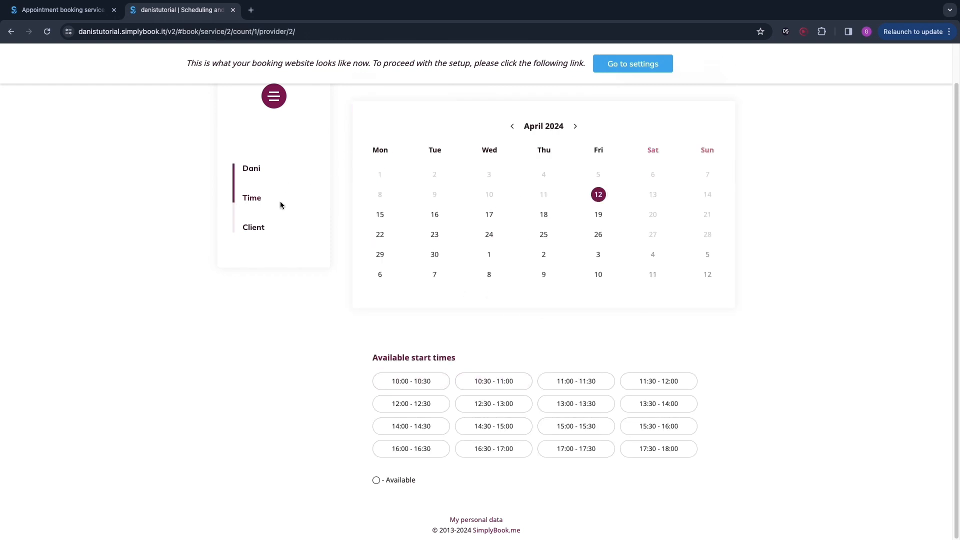
pyautogui.click(404, 381)
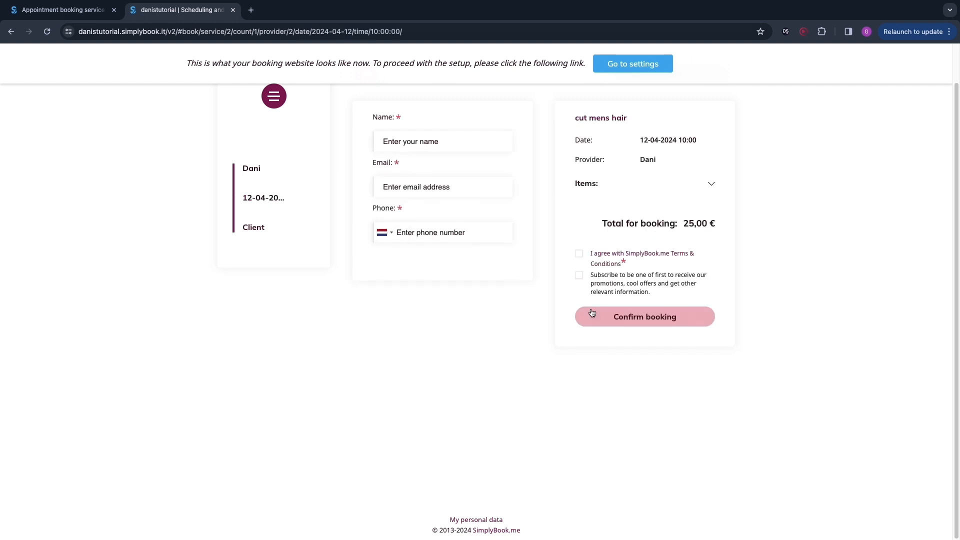
pyautogui.moveTo(573, 118); pyautogui.dragTo(743, 123)
pyautogui.click(743, 123)
# Step: Return to the admin setup guide and open the company working-hours schedule
pyautogui.click(634, 65)
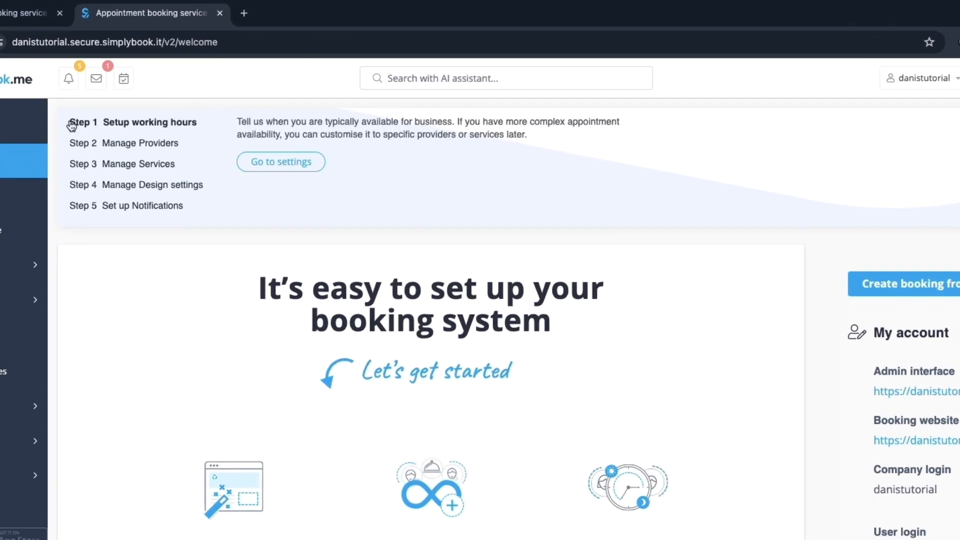
pyautogui.moveTo(72, 125); pyautogui.dragTo(184, 207)
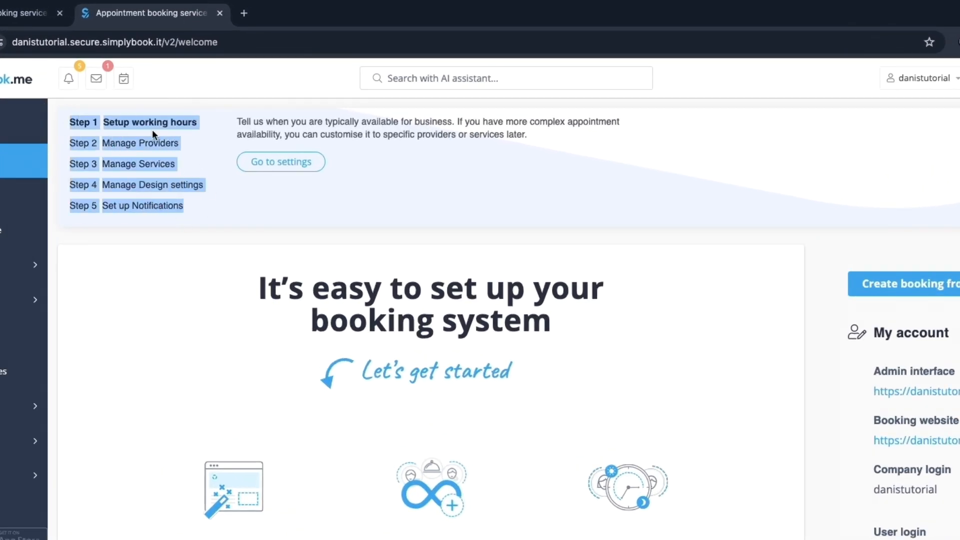
pyautogui.click(106, 122)
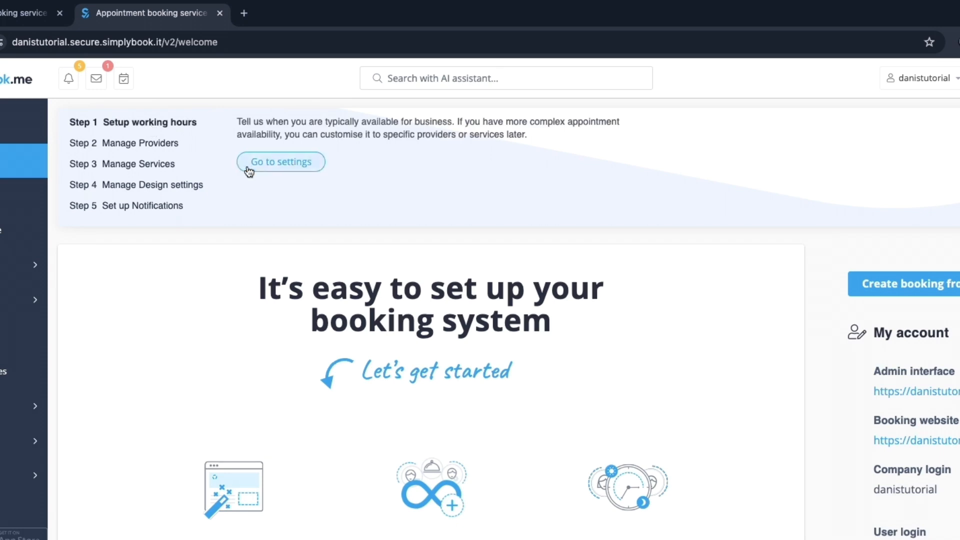
pyautogui.click(306, 170)
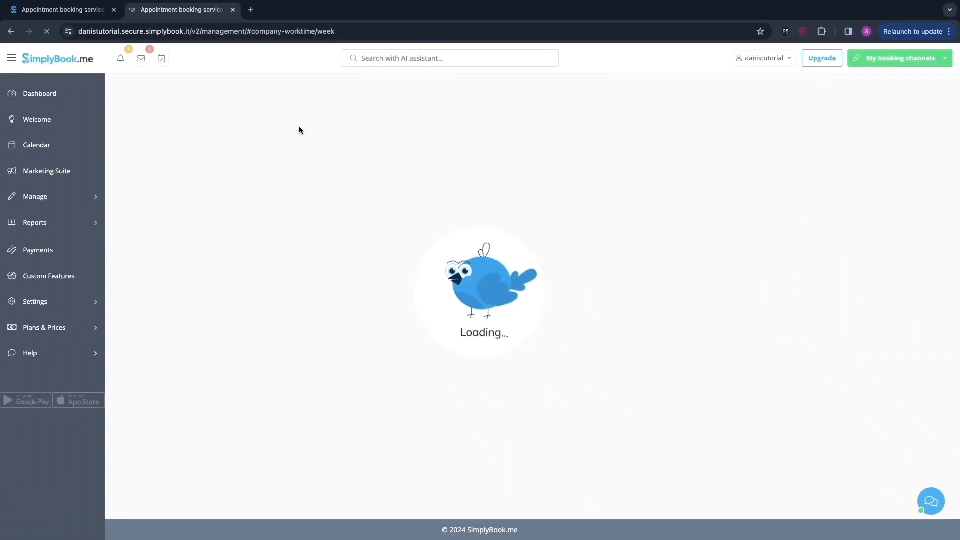
pyautogui.scroll(-1, 381, 336)
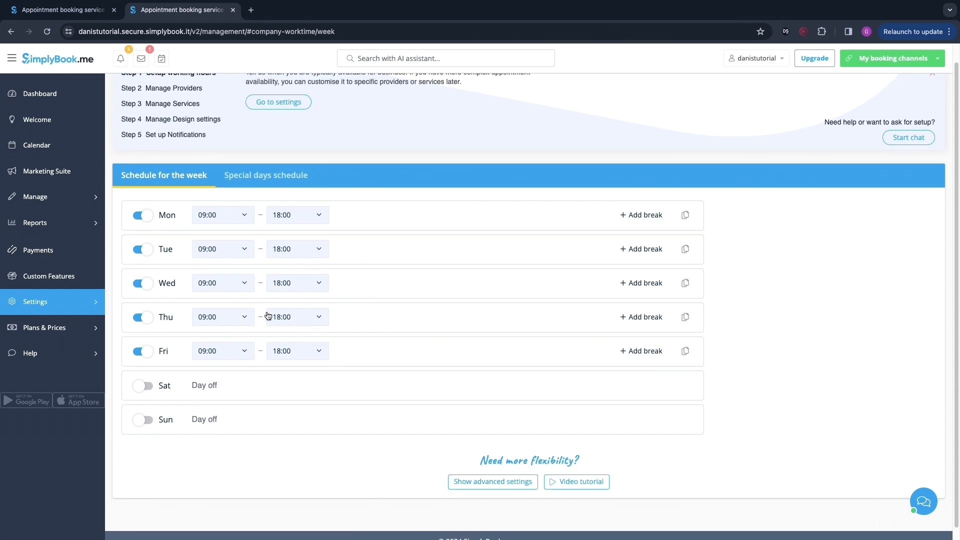
pyautogui.scroll(1, 270, 315)
# Step: Open the second service provider's details from the provider management step and look over its fields
pyautogui.click(176, 105)
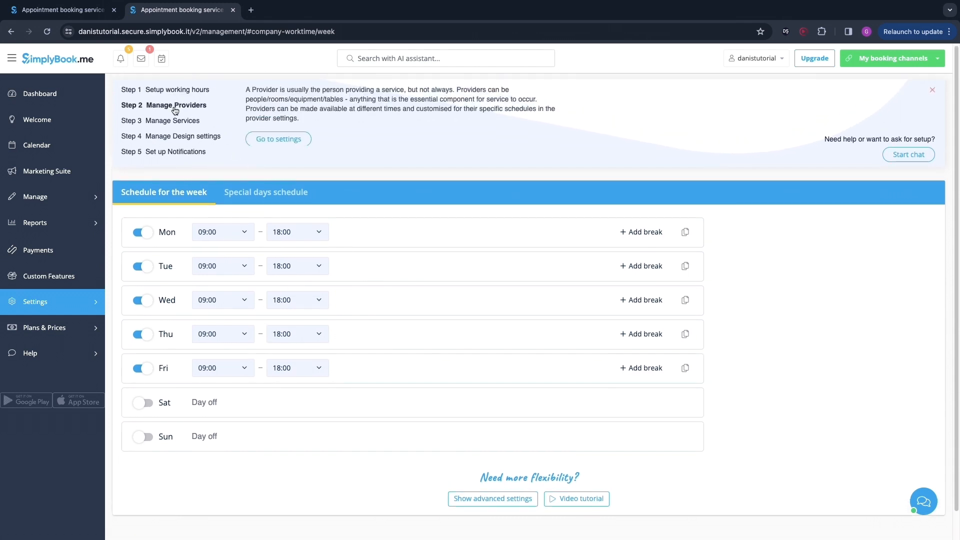
pyautogui.click(277, 142)
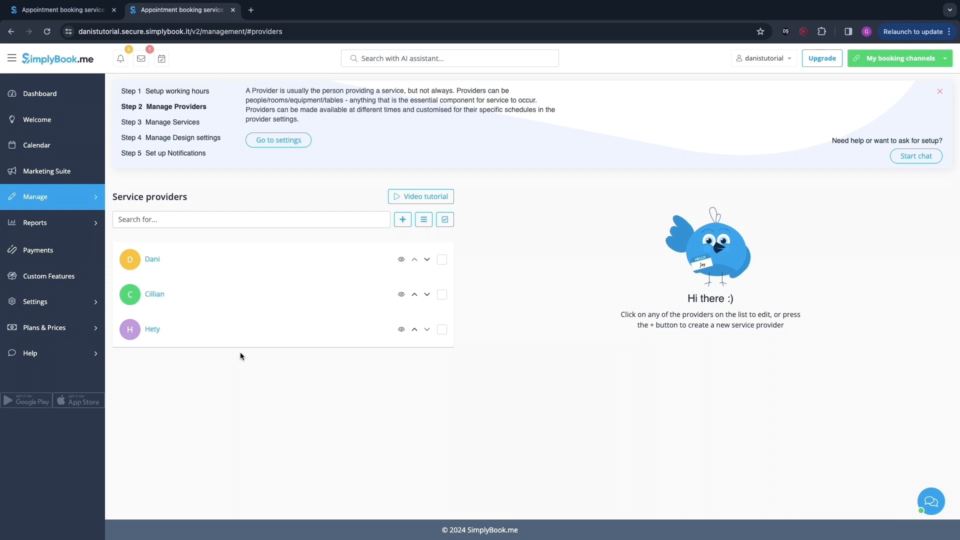
pyautogui.click(158, 296)
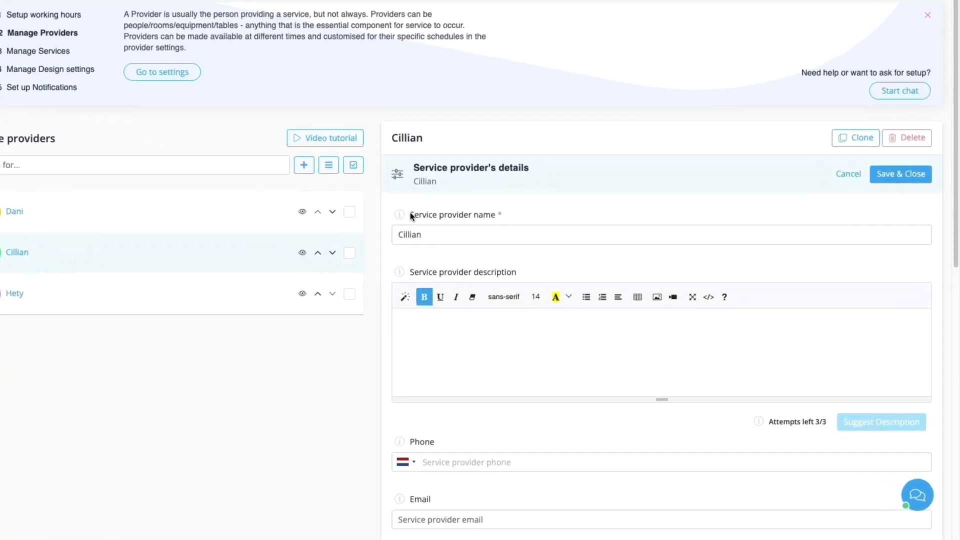
pyautogui.moveTo(489, 262); pyautogui.dragTo(565, 262)
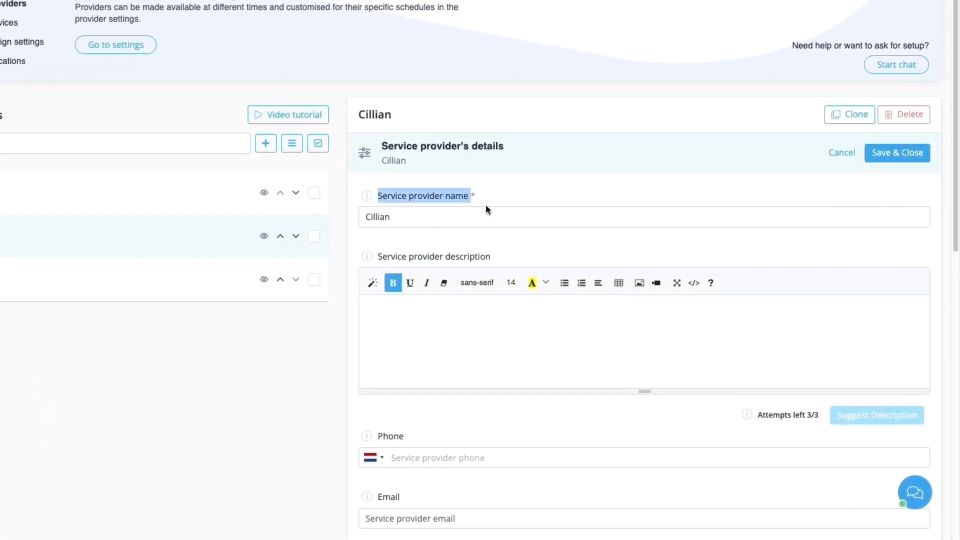
pyautogui.scroll(-2, 458, 275)
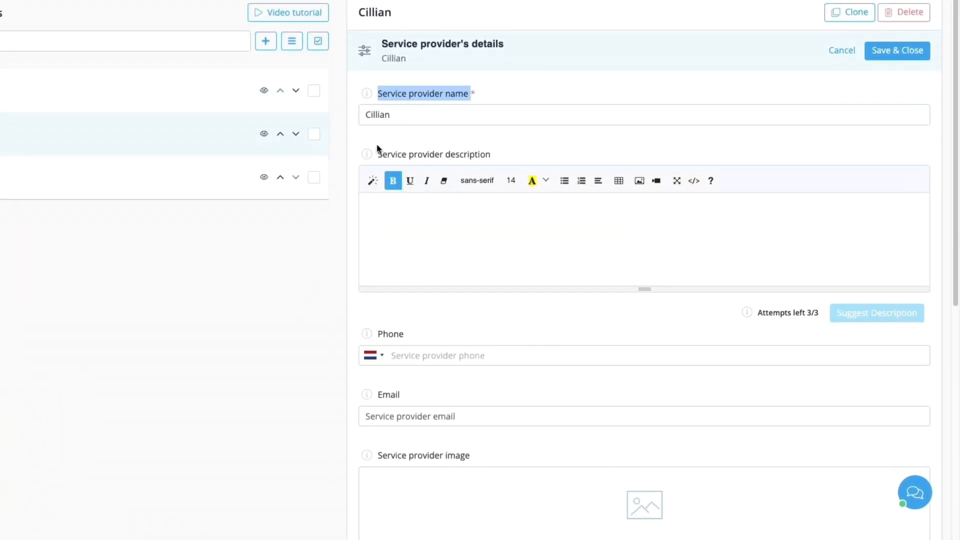
pyautogui.click(409, 149)
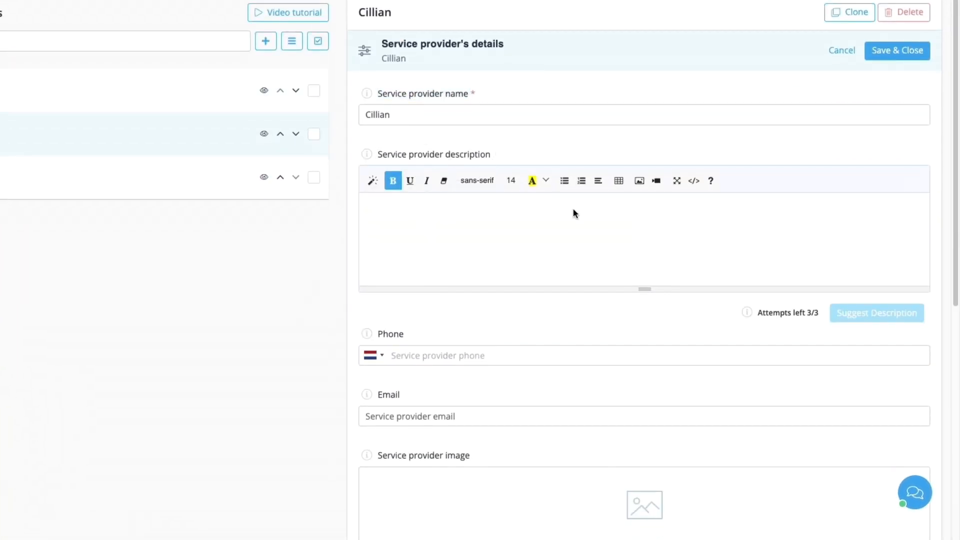
pyautogui.scroll(-1, 773, 113)
pyautogui.scroll(-2, 577, 364)
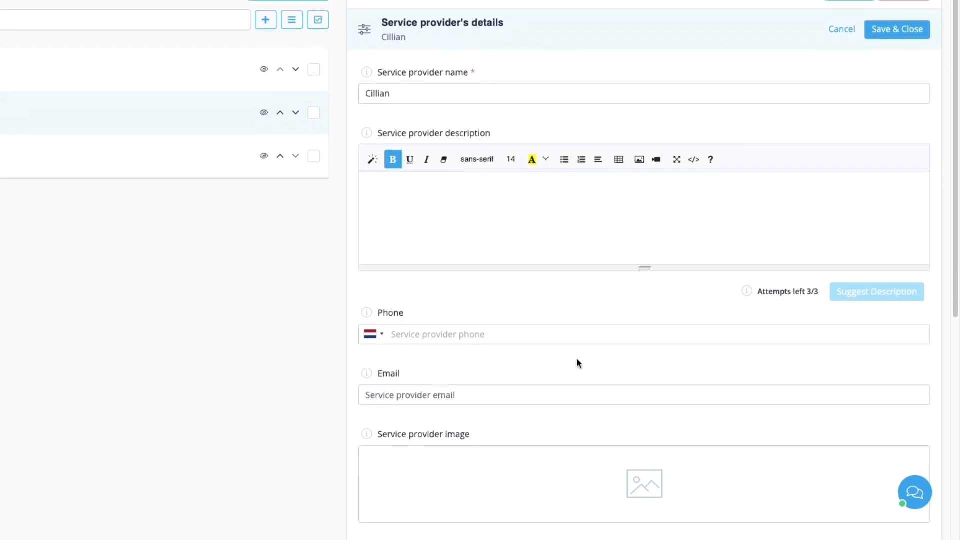
pyautogui.scroll(-3, 500, 357)
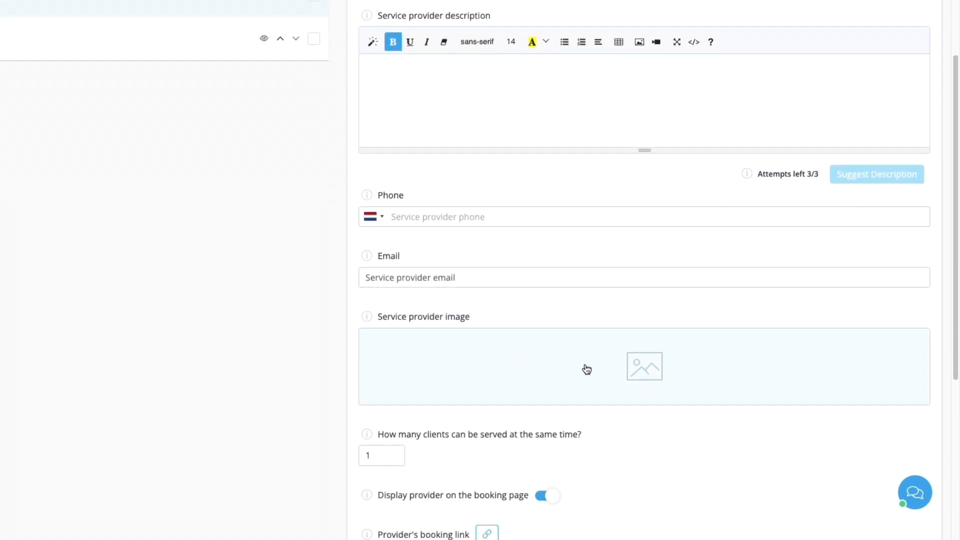
pyautogui.scroll(-1, 534, 355)
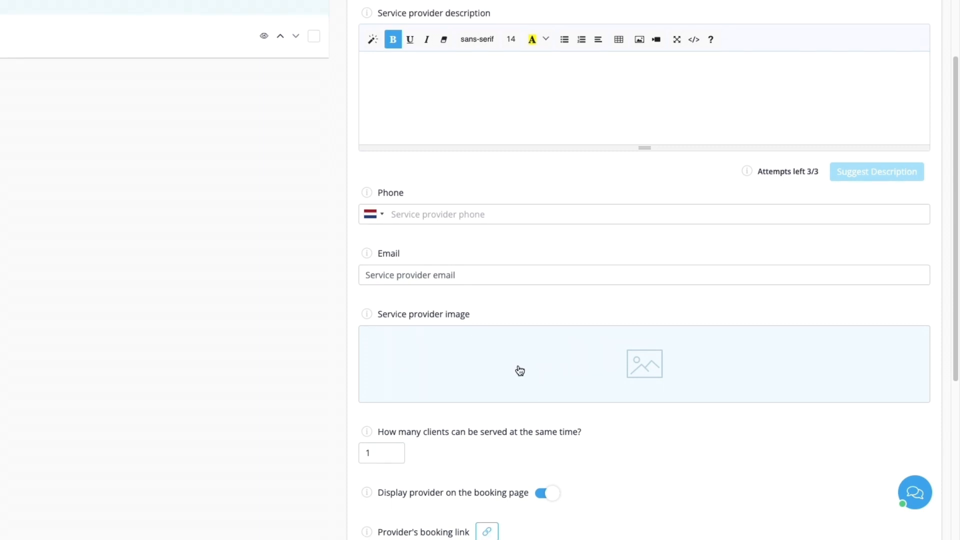
pyautogui.scroll(-3, 480, 375)
pyautogui.scroll(-4, 442, 375)
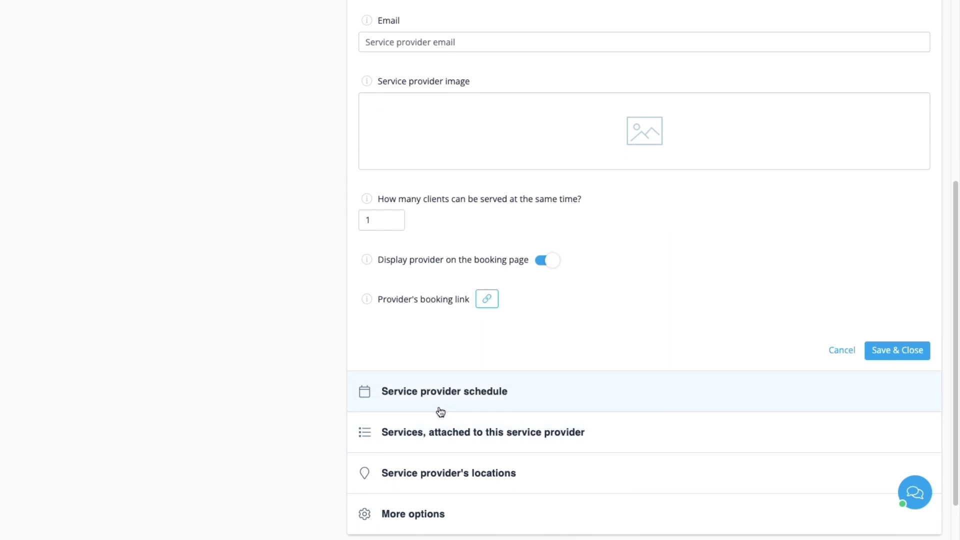
# Step: In the second provider's schedule, turn off Monday and Friday and set Tuesday to Thursday to start at 11:00
pyautogui.click(423, 393)
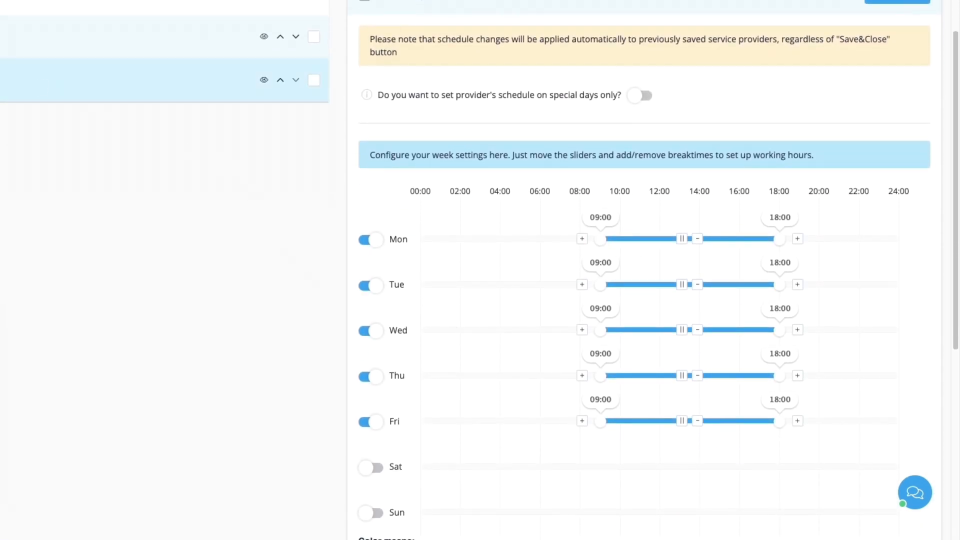
pyautogui.click(370, 244)
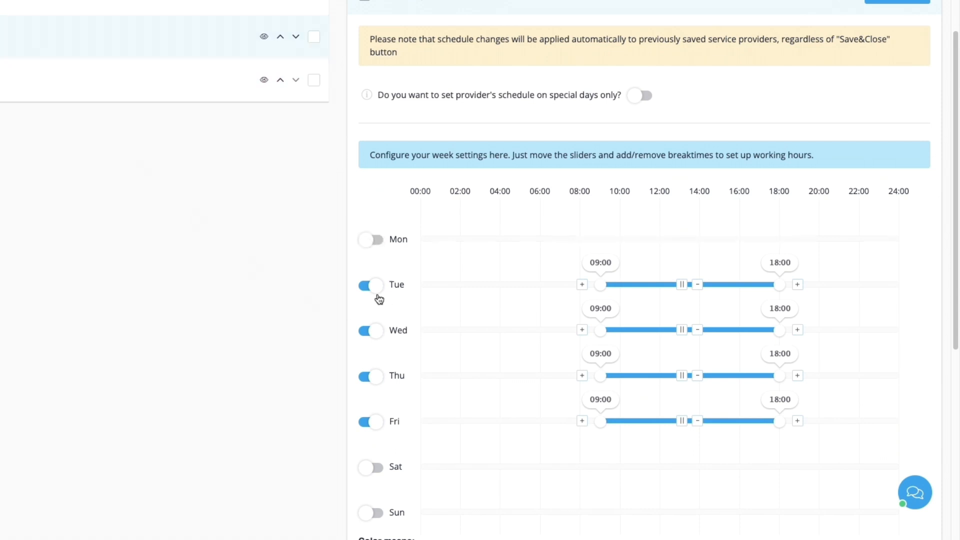
pyautogui.click(372, 425)
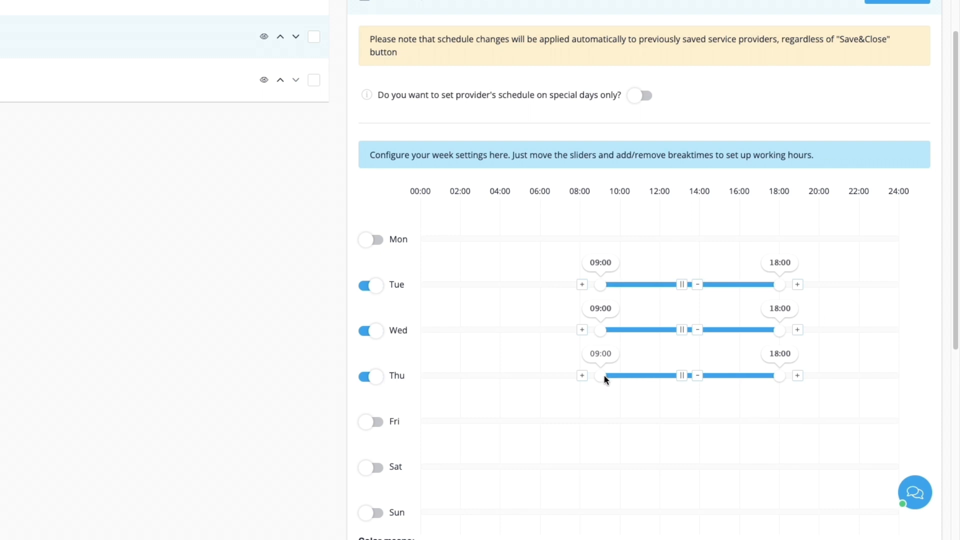
pyautogui.moveTo(600, 282); pyautogui.dragTo(641, 288)
pyautogui.moveTo(600, 331); pyautogui.dragTo(637, 327)
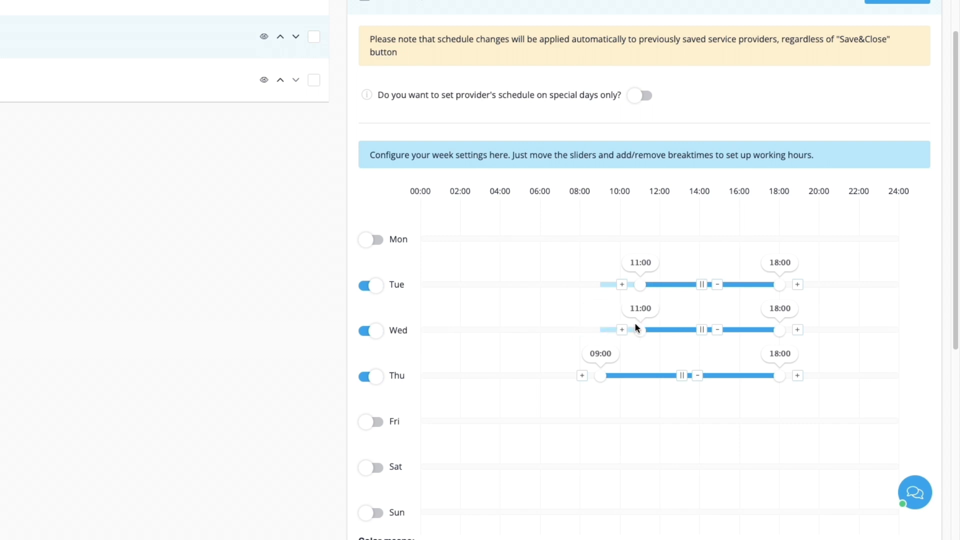
pyautogui.moveTo(600, 375); pyautogui.dragTo(640, 376)
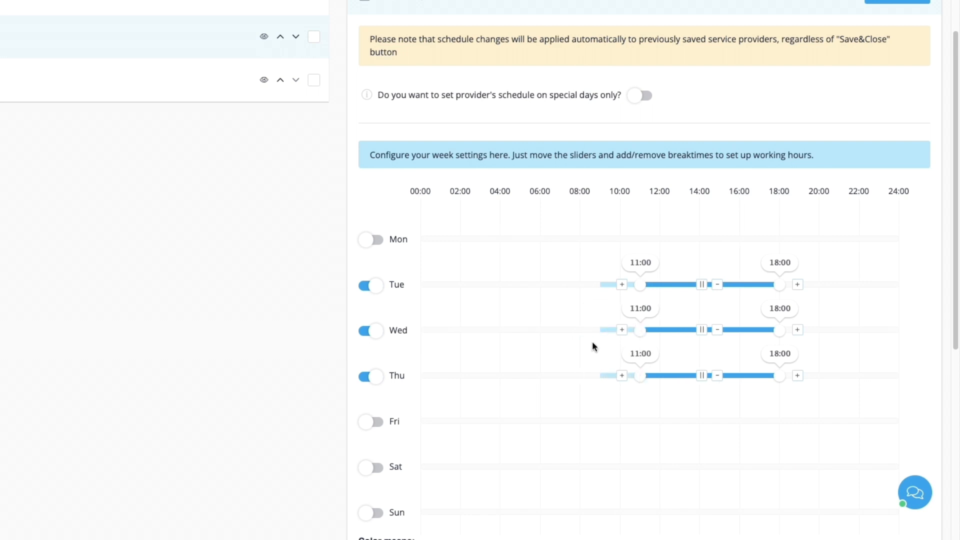
# Step: Add a 14:00–15:00 break on Wednesday in the provider's schedule and save it
pyautogui.scroll(-3, 598, 370)
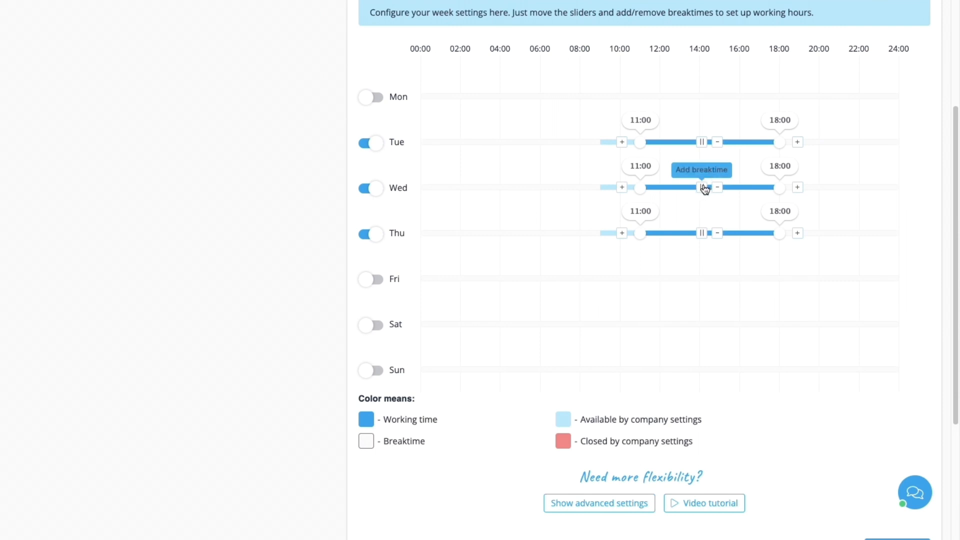
pyautogui.click(702, 189)
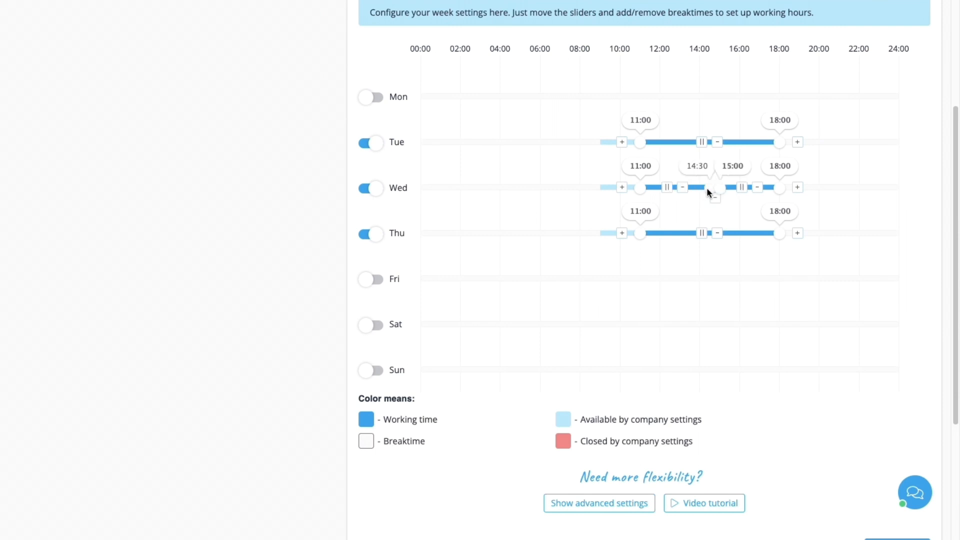
pyautogui.moveTo(707, 188); pyautogui.dragTo(701, 186)
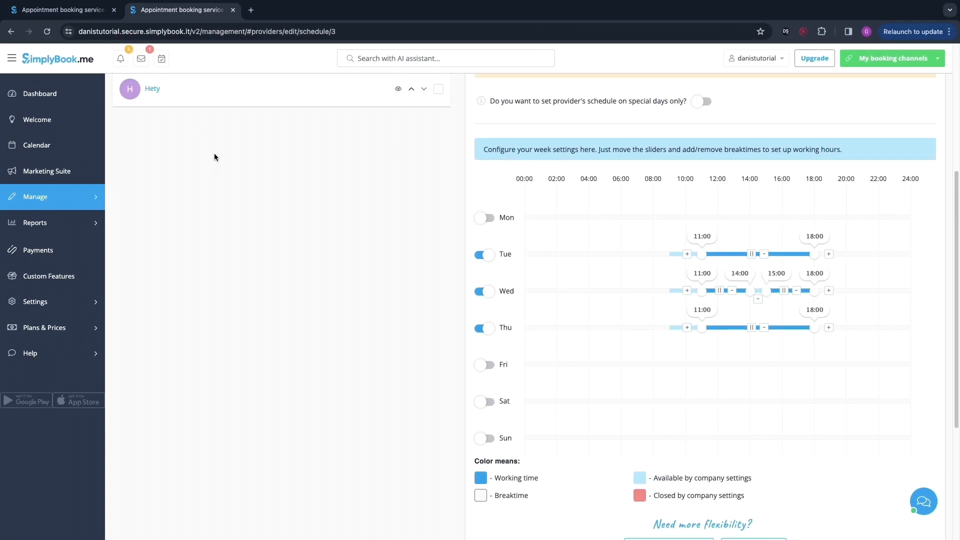
pyautogui.scroll(2, 214, 157)
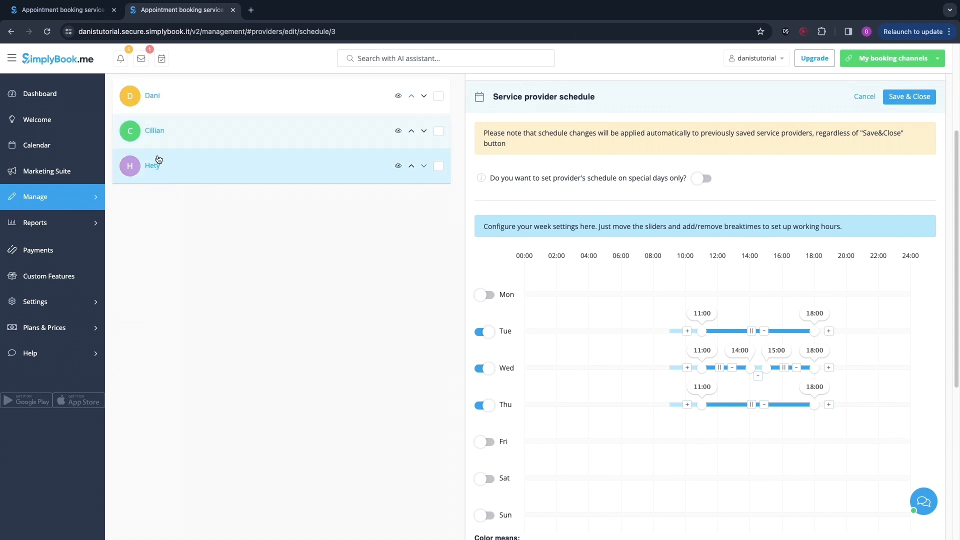
pyautogui.scroll(-6, 542, 299)
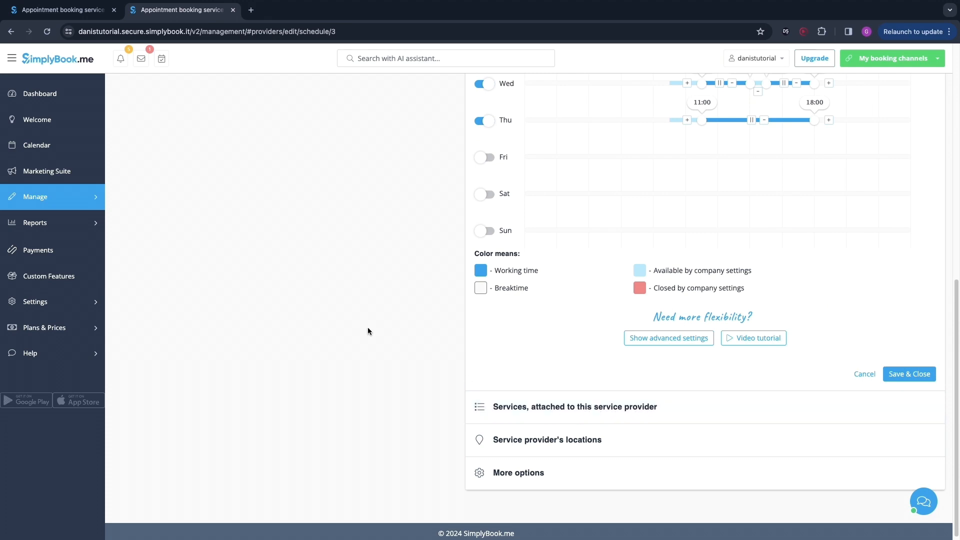
pyautogui.scroll(6, 400, 305)
pyautogui.scroll(-6, 577, 358)
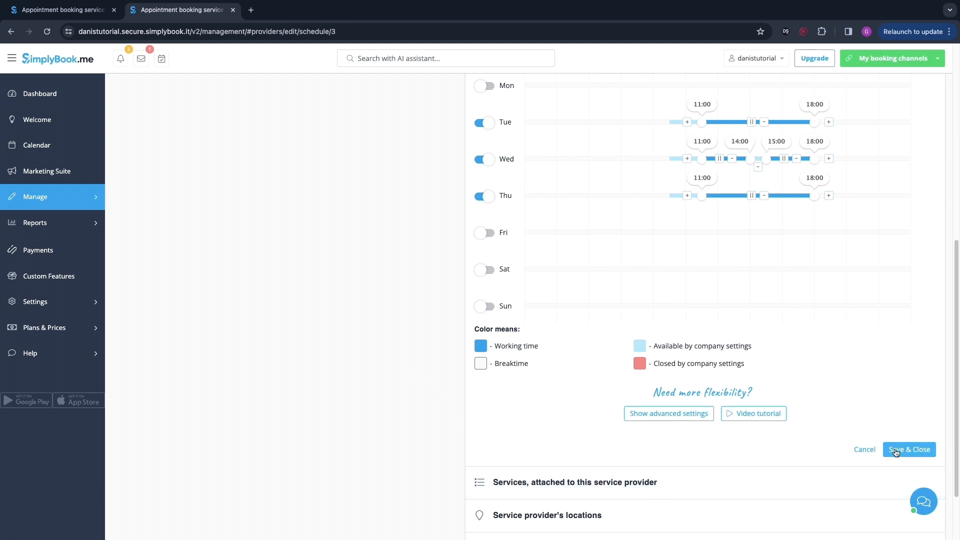
pyautogui.click(915, 452)
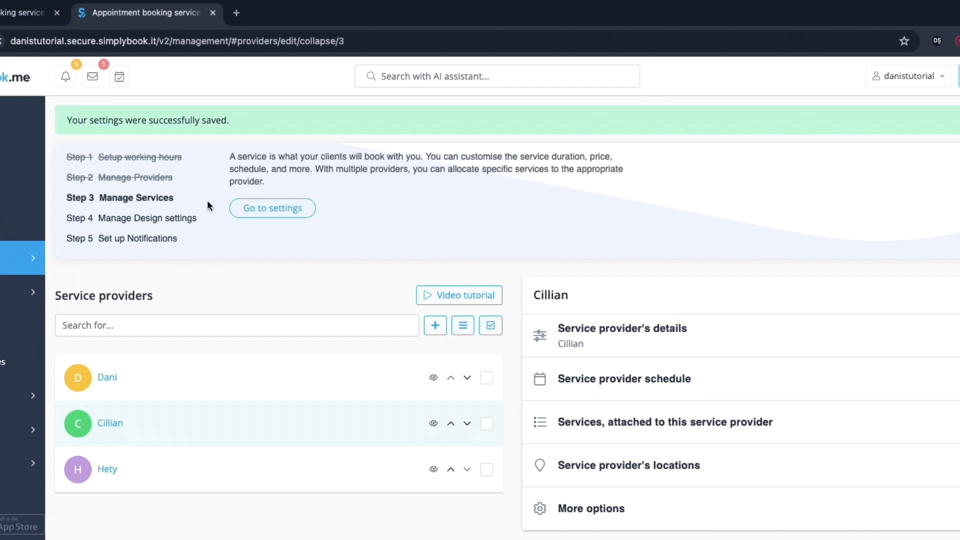
# Step: Go to the services management step and start adding a new service
pyautogui.click(258, 172)
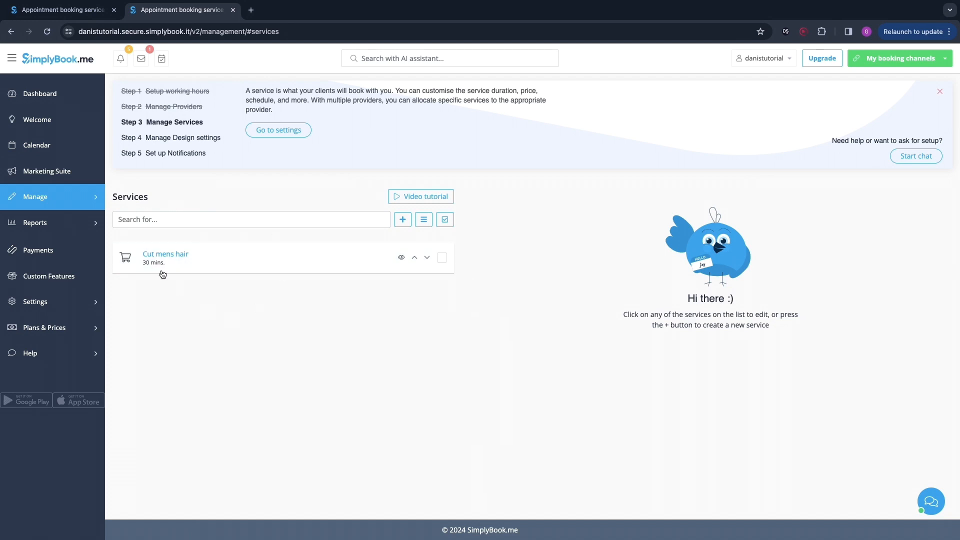
pyautogui.moveTo(142, 254); pyautogui.dragTo(209, 258)
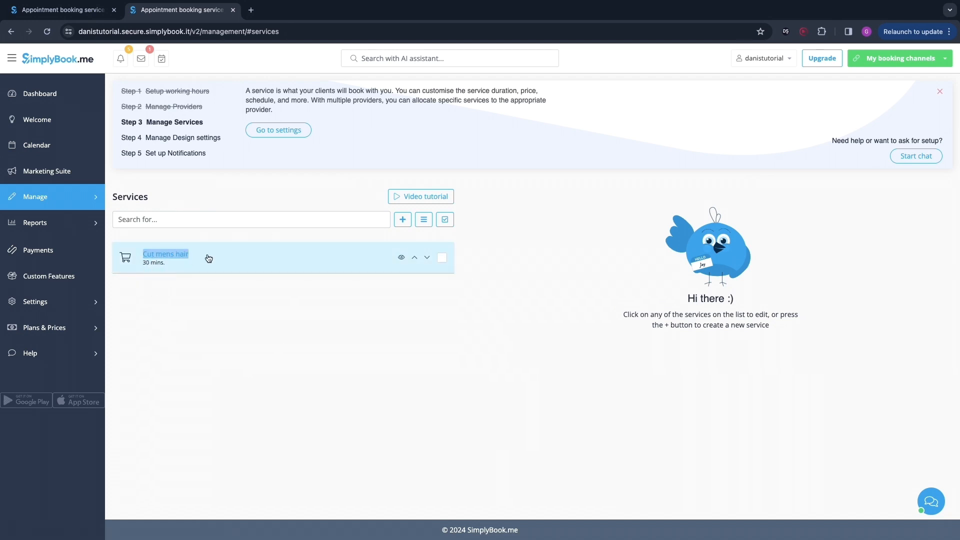
pyautogui.click(208, 258)
pyautogui.click(400, 220)
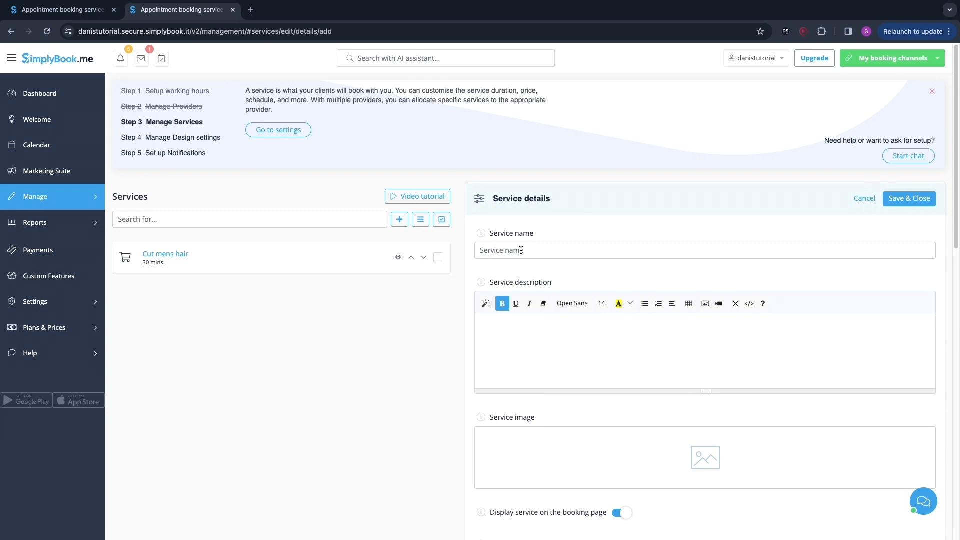
# Step: Name the new service 'cut and dye womens hair'
pyautogui.click(606, 244)
pyautogui.write('cut and dye womens hair')
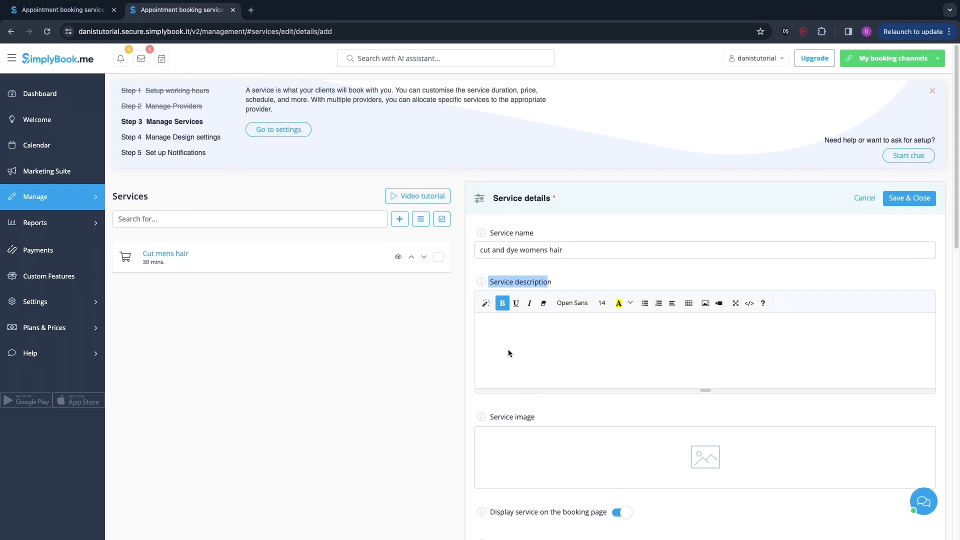
pyautogui.scroll(-1, 508, 349)
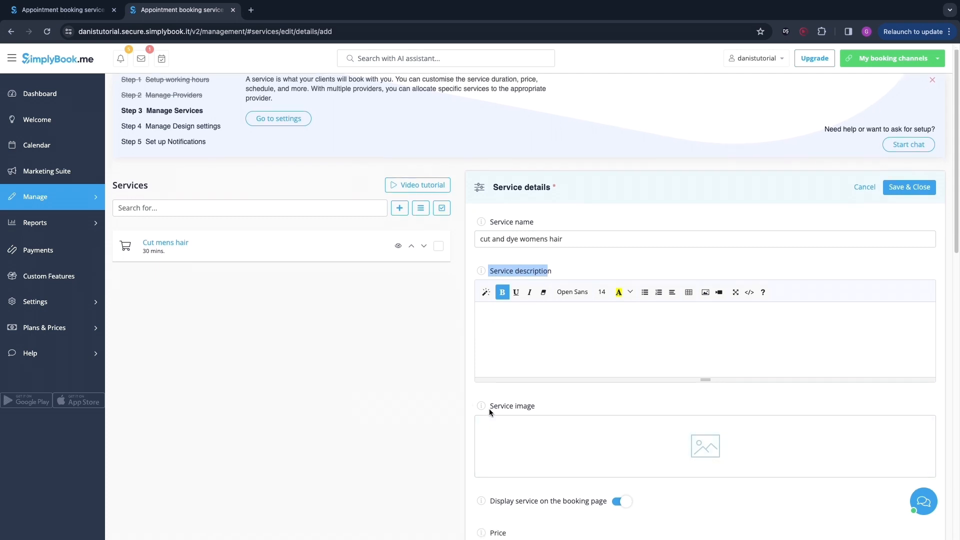
pyautogui.moveTo(489, 409); pyautogui.dragTo(538, 407)
pyautogui.click(558, 396)
pyautogui.scroll(-1, 527, 412)
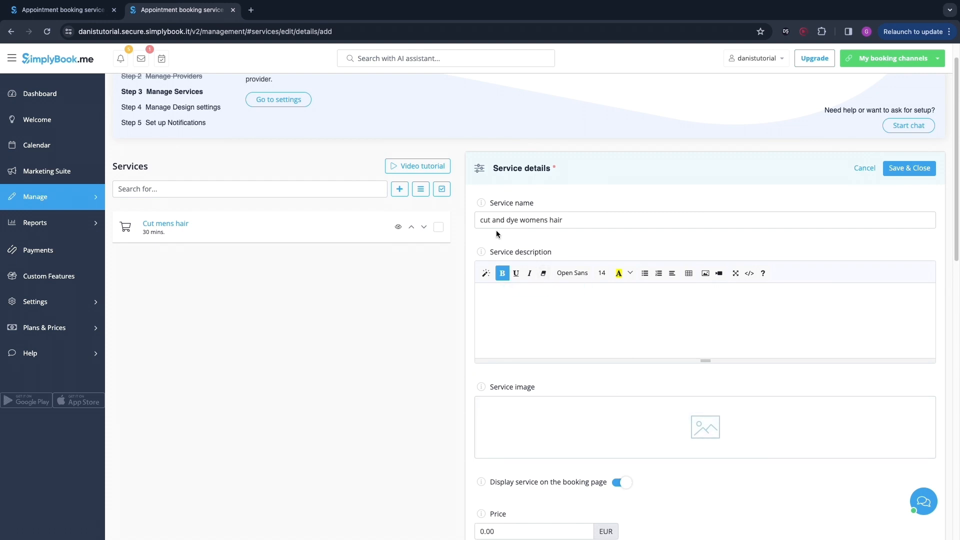
# Step: Open Pexels in a new browser tab and reject its cookies
pyautogui.press('super+t')
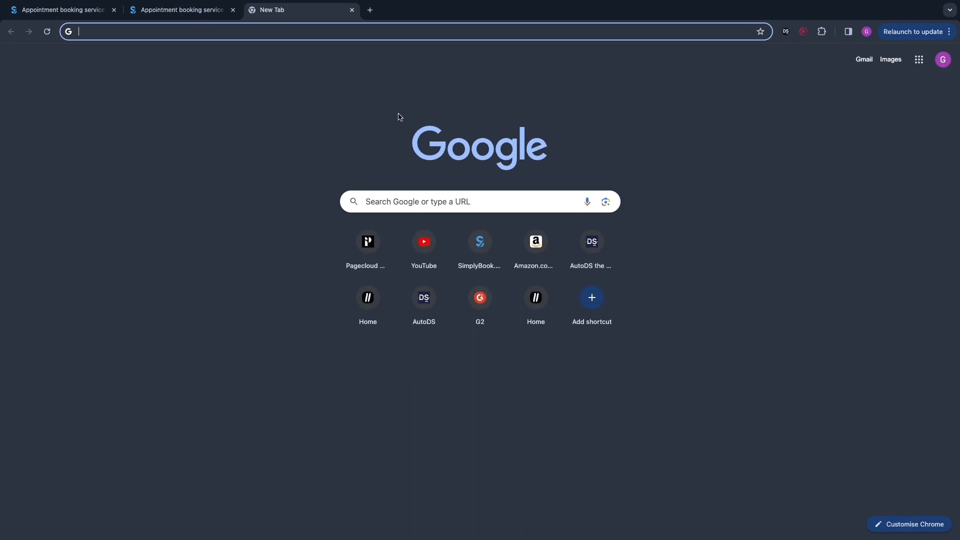
pyautogui.write('pexels')
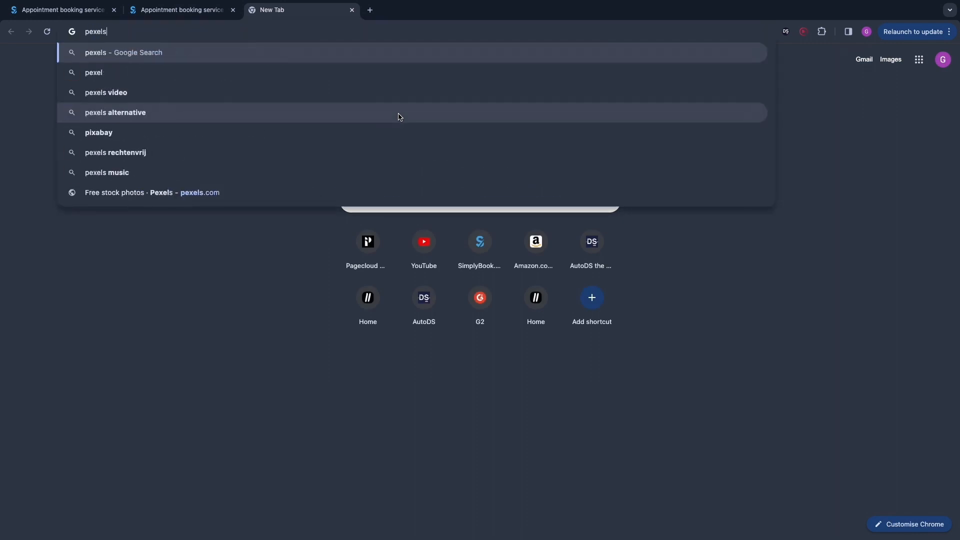
pyautogui.press('Return')
pyautogui.click(127, 169)
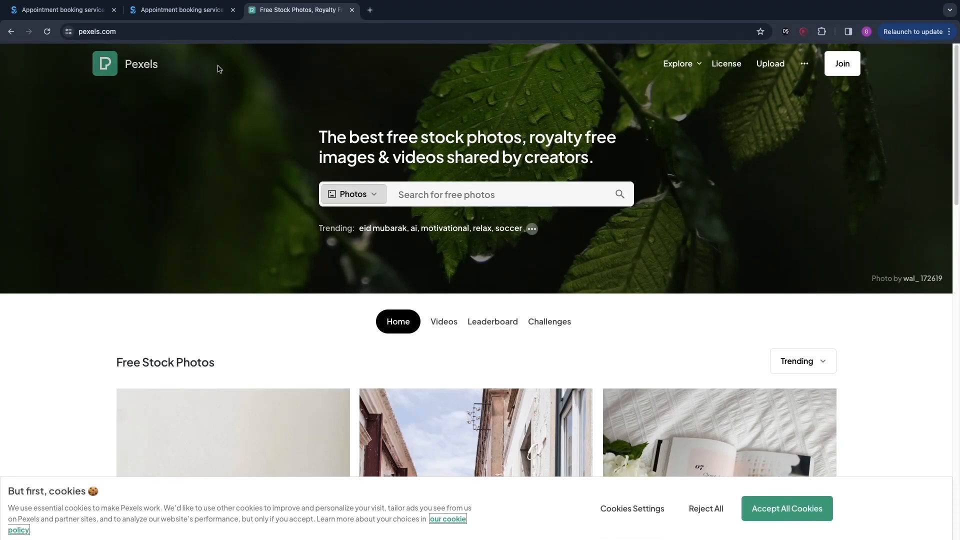
pyautogui.click(705, 509)
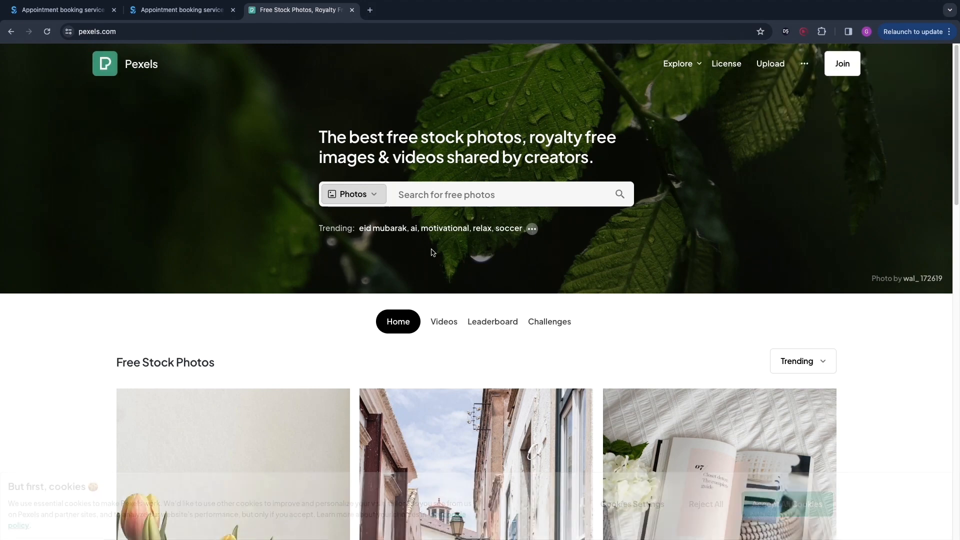
# Step: Search Pexels for 'cut womens hair' photos, browse a few results, and close the tab
pyautogui.click(441, 197)
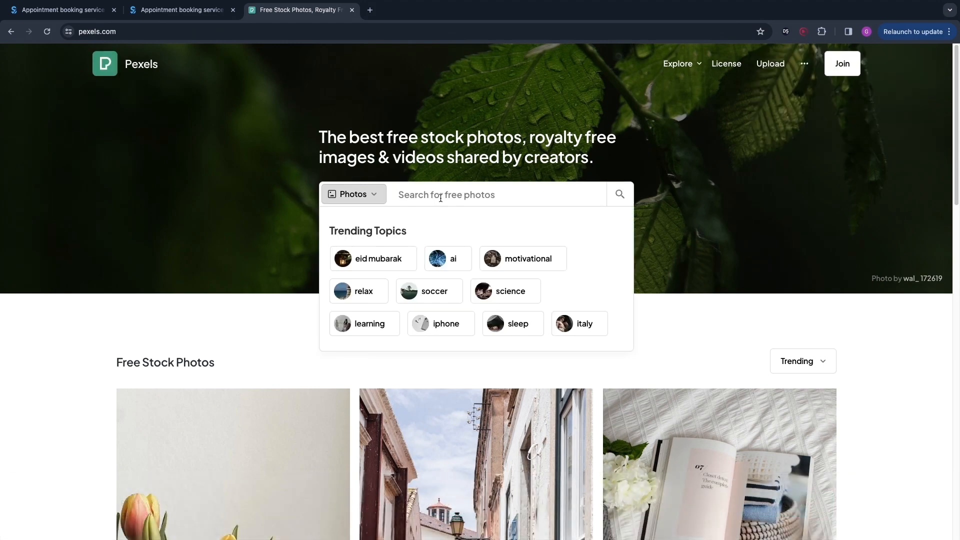
pyautogui.write('cut w')
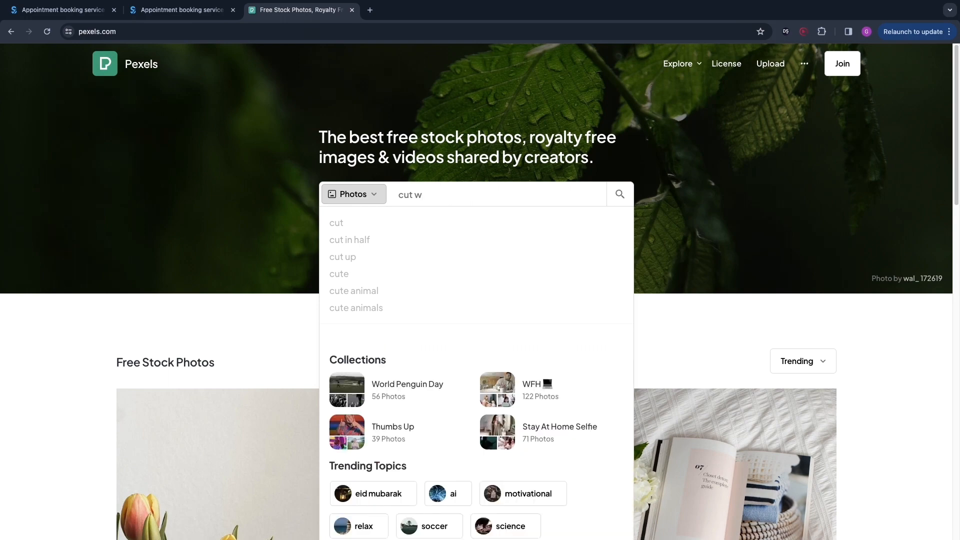
pyautogui.write('omens ha8ir')
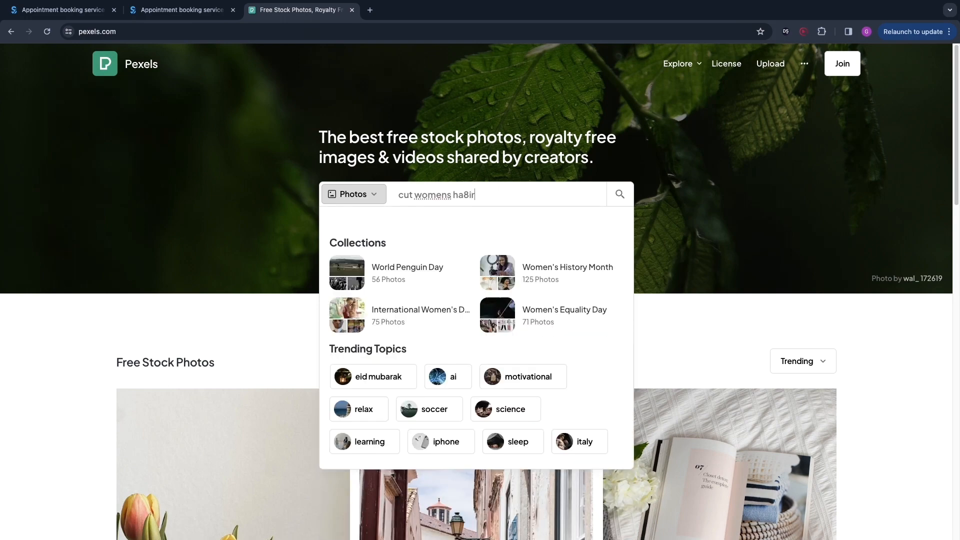
pyautogui.press('BackSpace')
pyautogui.press('BackSpace')
pyautogui.press('BackSpace')
pyautogui.write('ir')
pyautogui.press('Return')
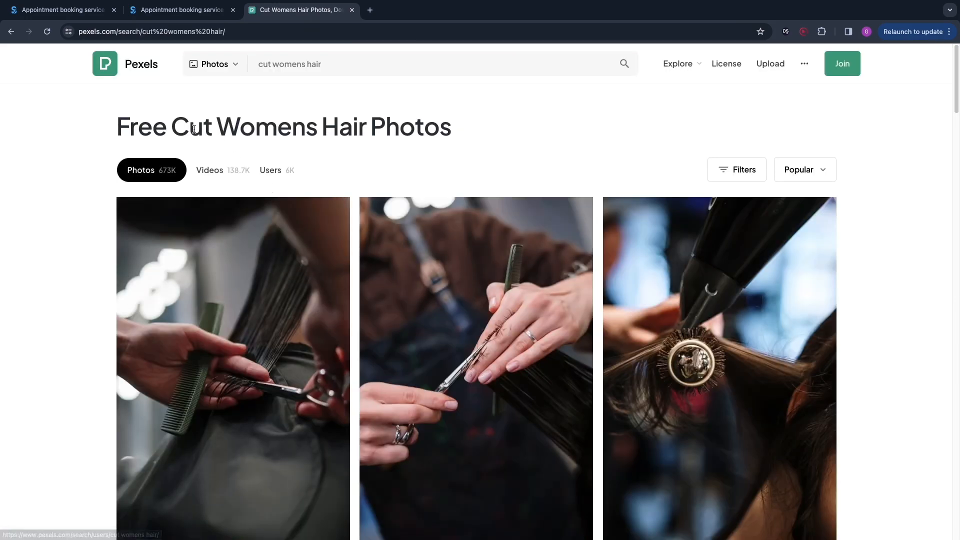
pyautogui.scroll(-8, 235, 300)
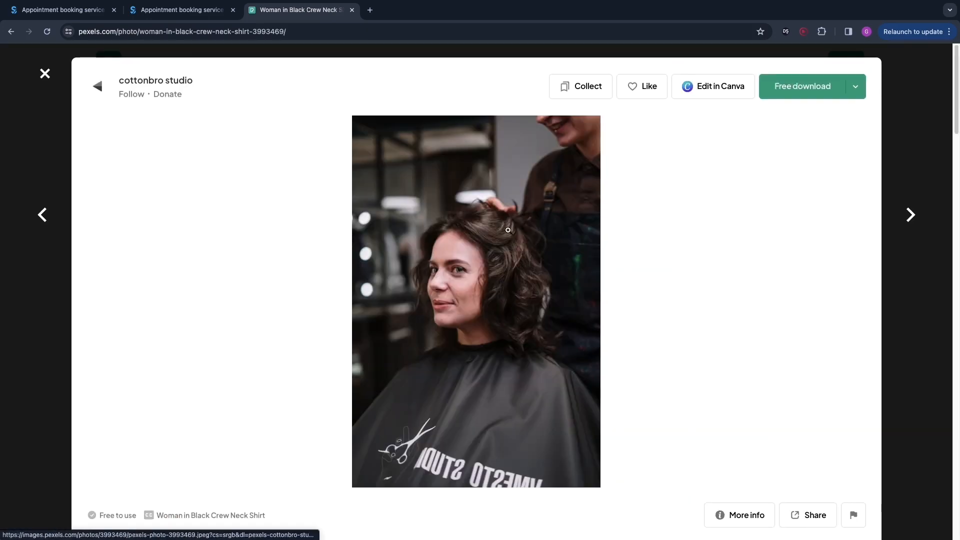
pyautogui.scroll(-8, 465, 189)
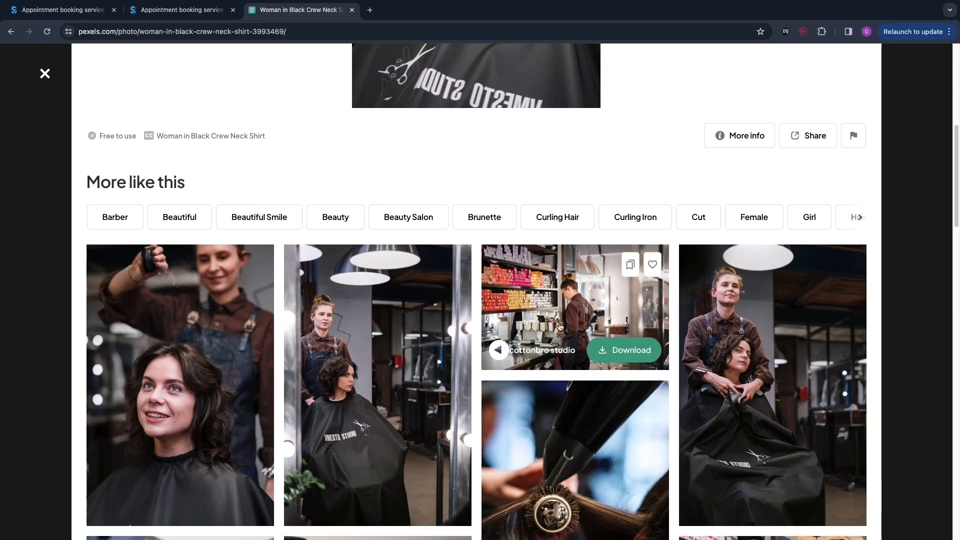
pyautogui.scroll(-13, 279, 299)
pyautogui.scroll(-4, 279, 298)
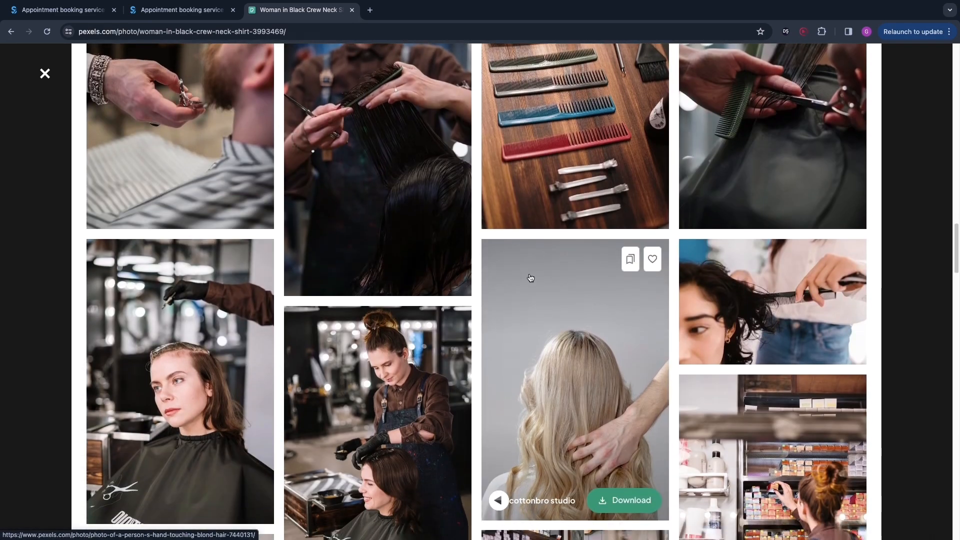
pyautogui.scroll(3, 531, 278)
pyautogui.click(398, 240)
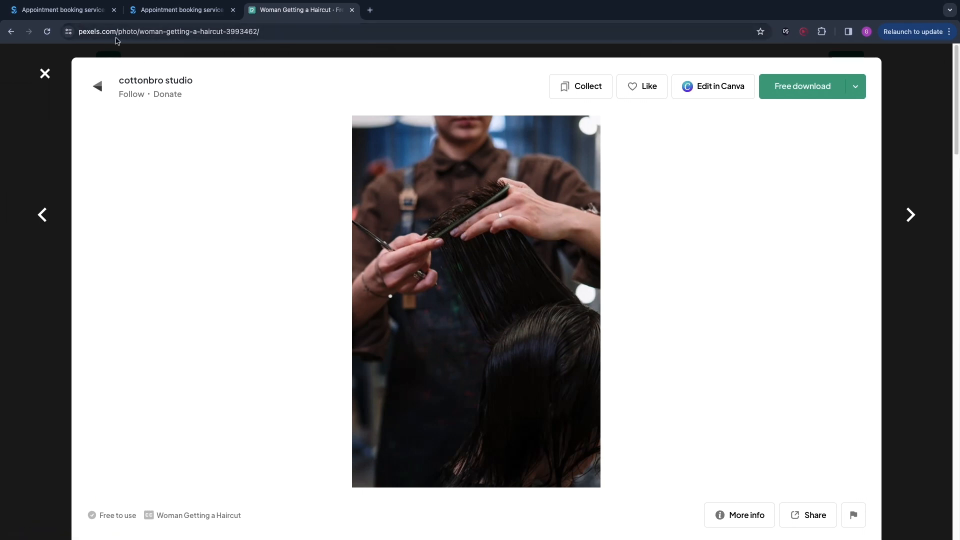
pyautogui.hotkey('ctrl', 'w')
# Step: Review the service's price and sales tax fields and save the new service's details
pyautogui.scroll(-4, 728, 283)
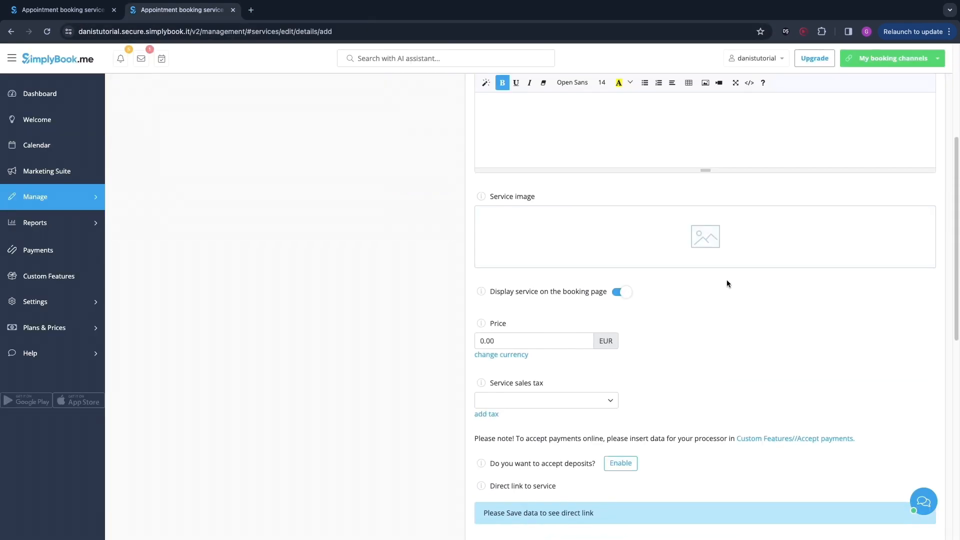
pyautogui.doubleClick(521, 340)
pyautogui.click(525, 390)
pyautogui.moveTo(491, 382); pyautogui.dragTo(565, 391)
pyautogui.click(609, 376)
pyautogui.scroll(-7, 550, 280)
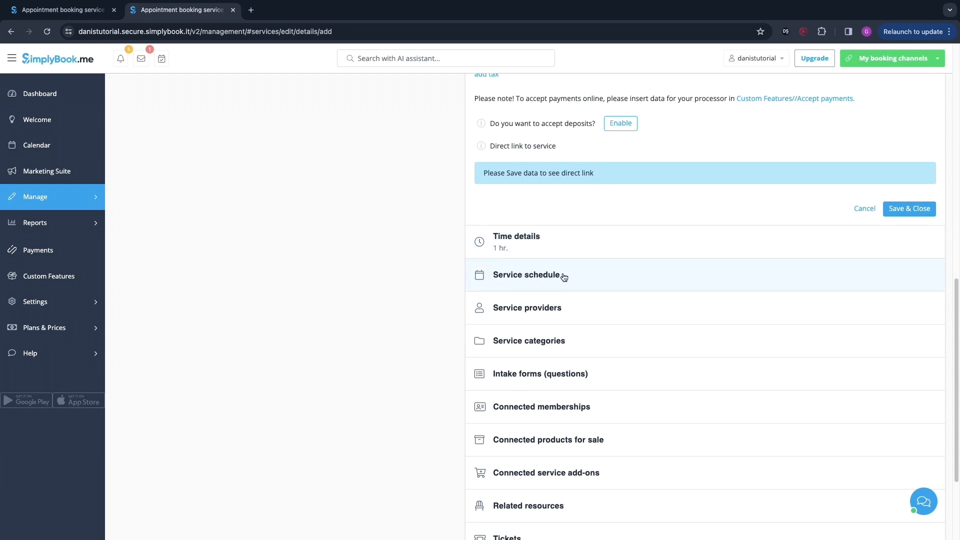
pyautogui.click(904, 212)
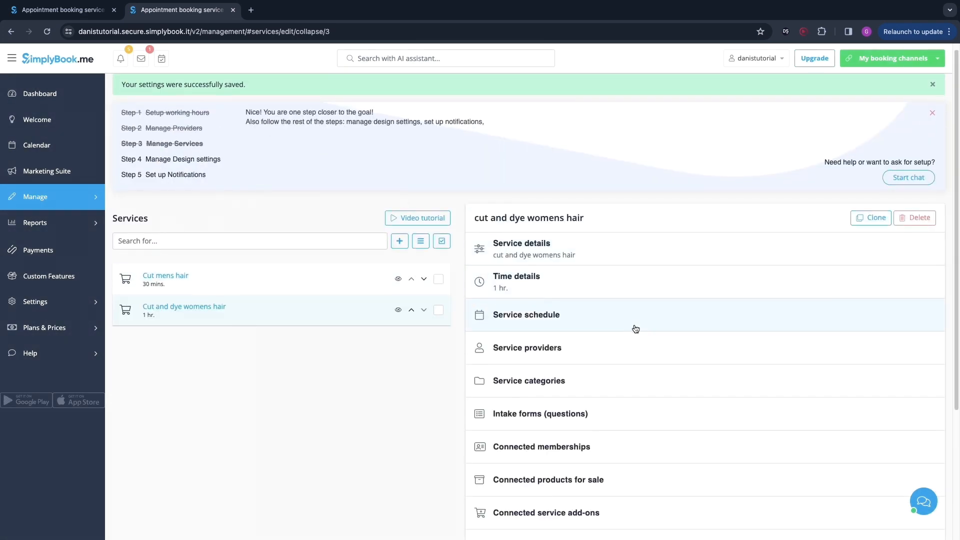
# Step: Stop connecting all providers to the service, assign only the first and third providers, and save
pyautogui.scroll(-5, 636, 328)
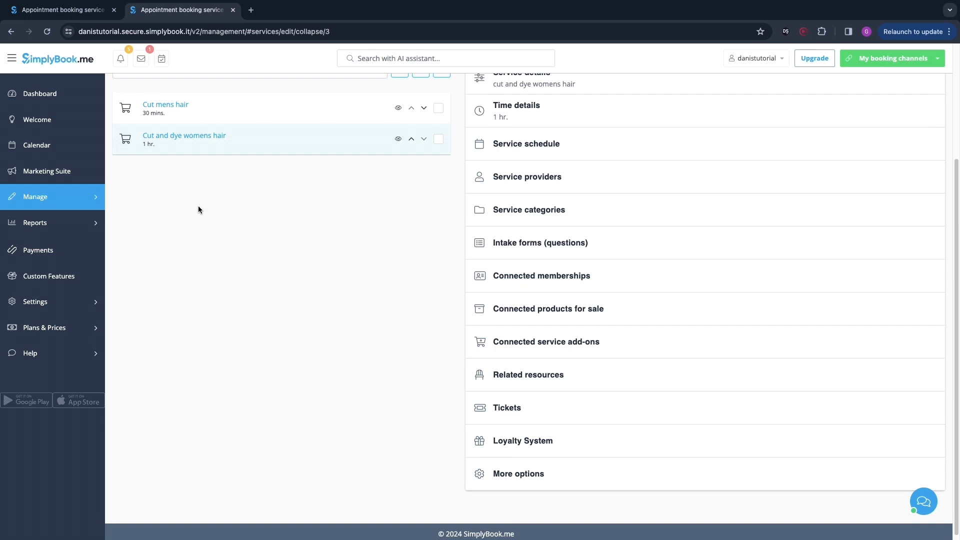
pyautogui.click(508, 182)
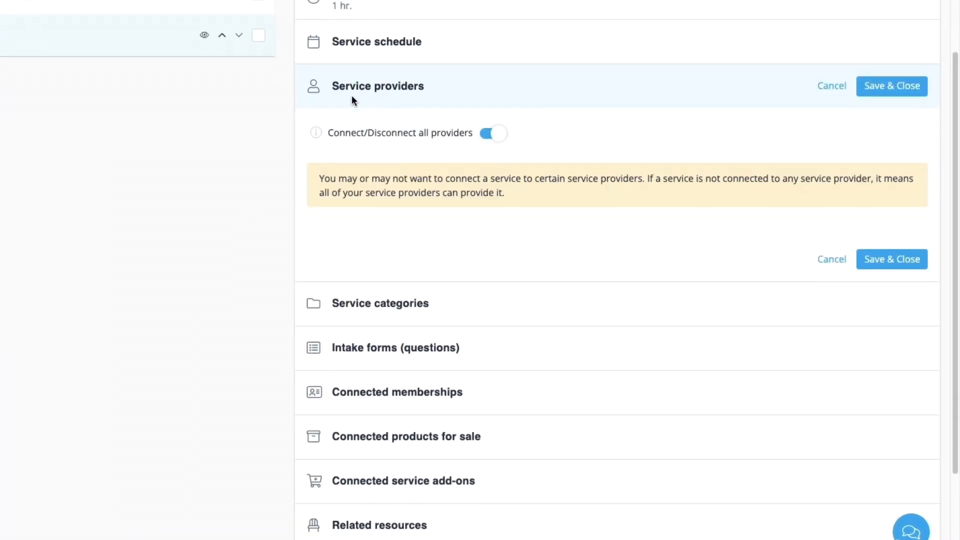
pyautogui.scroll(-2, 354, 98)
pyautogui.scroll(2, 358, 97)
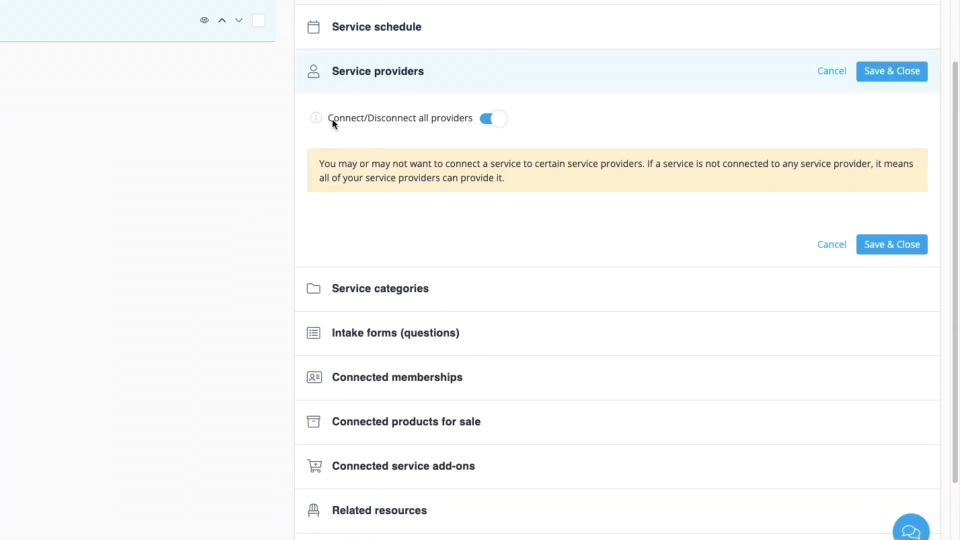
pyautogui.moveTo(329, 119); pyautogui.dragTo(475, 128)
pyautogui.click(479, 131)
pyautogui.click(497, 120)
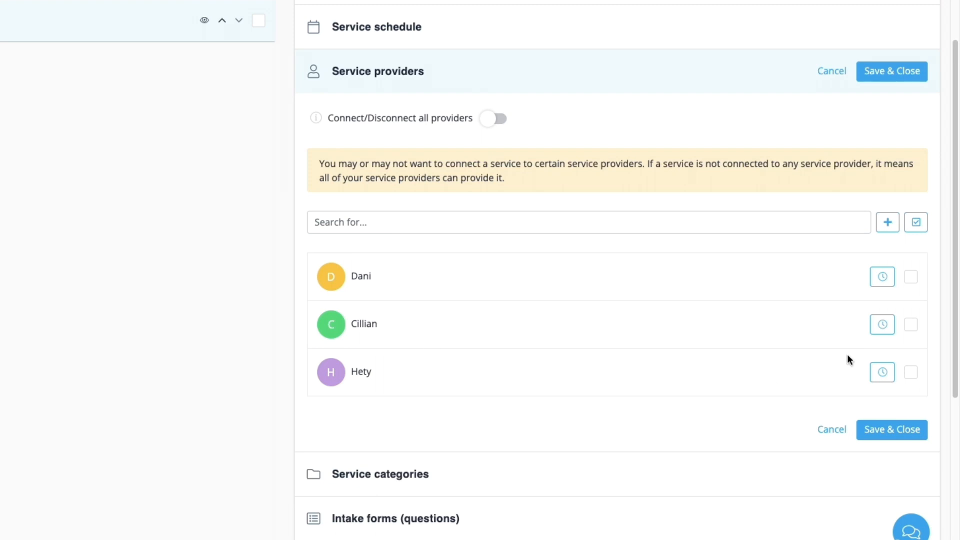
pyautogui.click(909, 279)
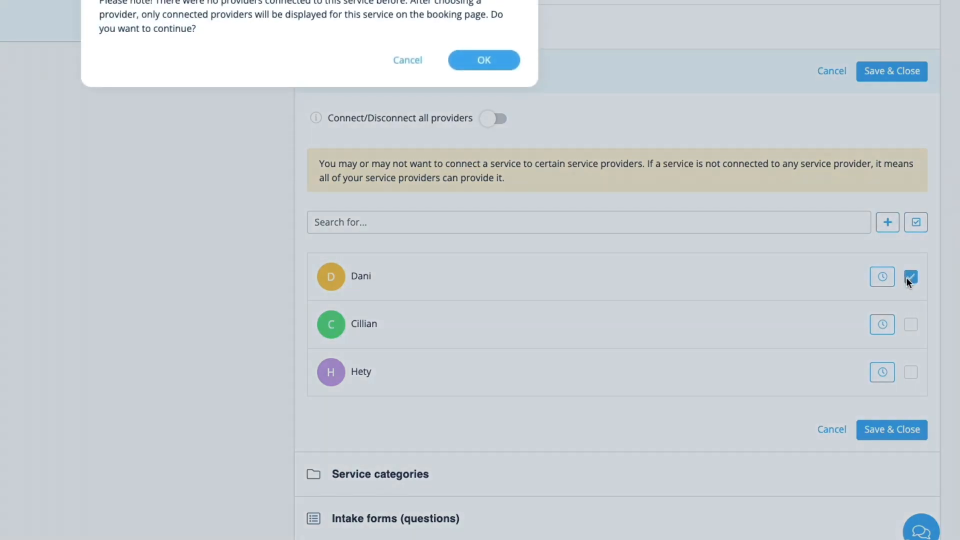
pyautogui.click(475, 69)
pyautogui.click(910, 311)
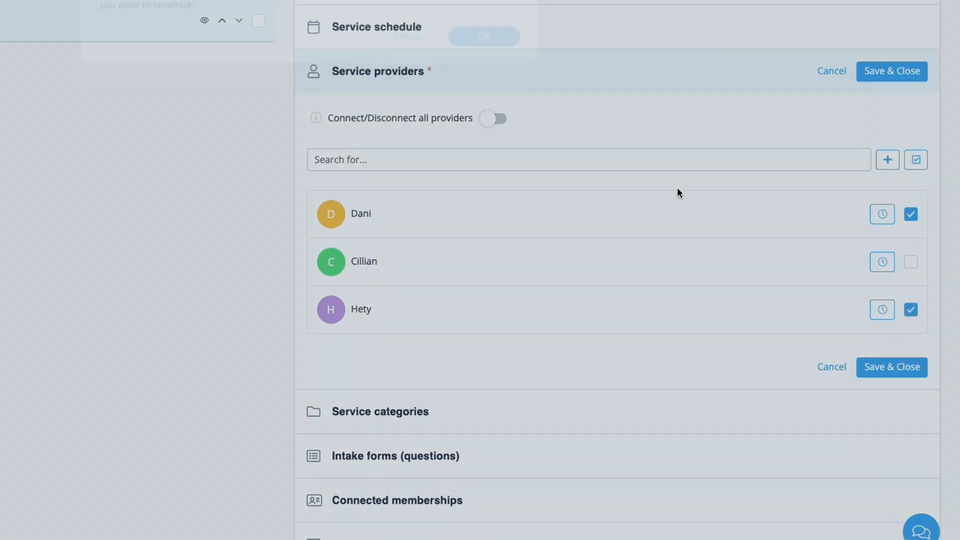
pyautogui.click(485, 37)
pyautogui.click(895, 369)
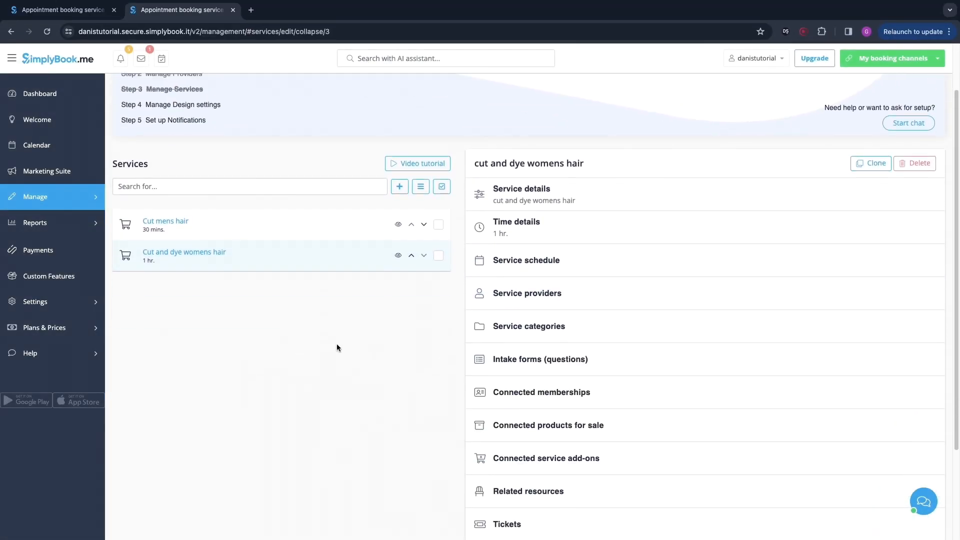
pyautogui.scroll(-1, 358, 294)
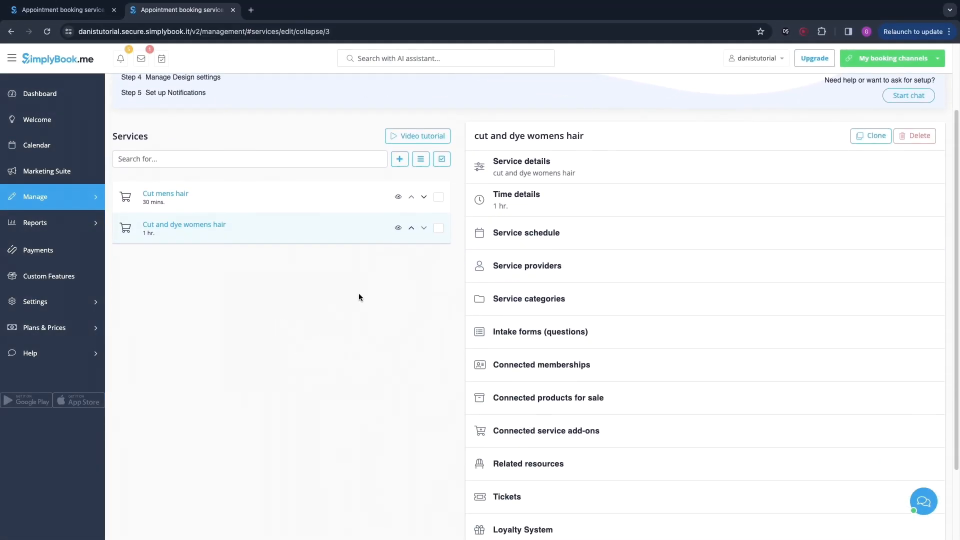
# Step: Activate the Service categories custom feature
pyautogui.click(513, 266)
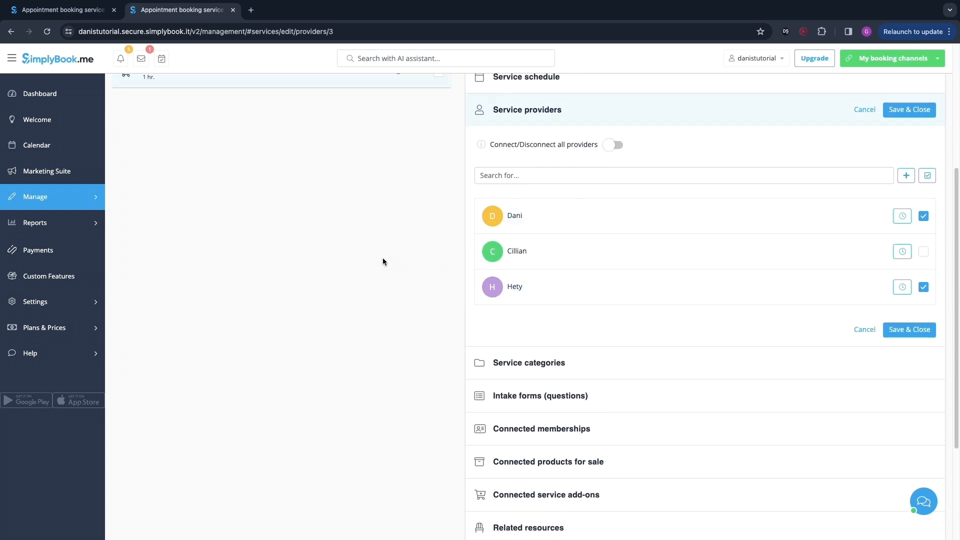
pyautogui.scroll(5, 383, 261)
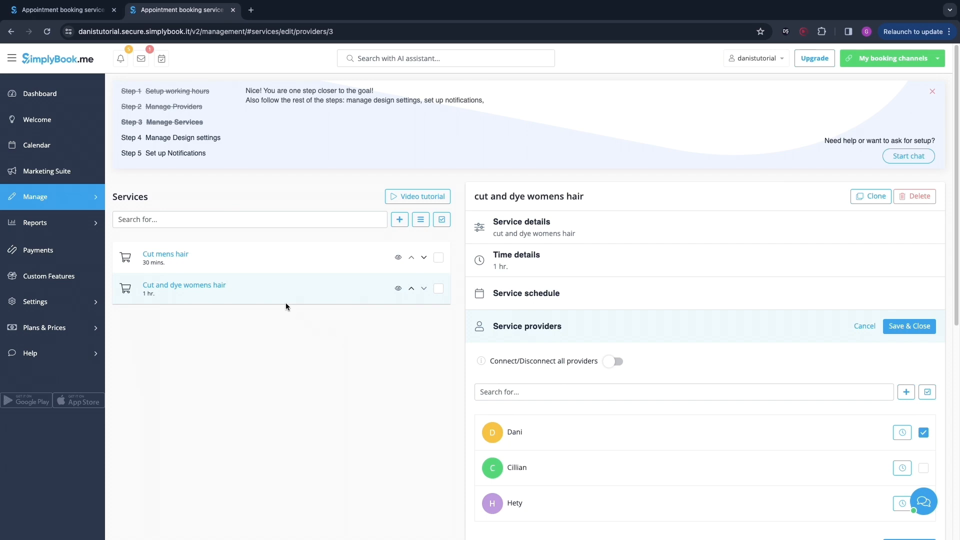
pyautogui.click(63, 276)
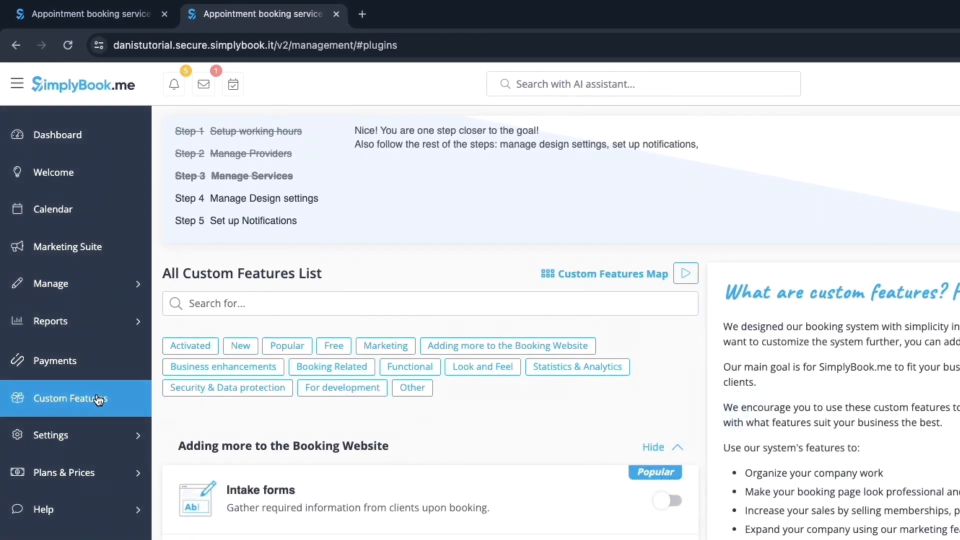
pyautogui.scroll(-2, 354, 470)
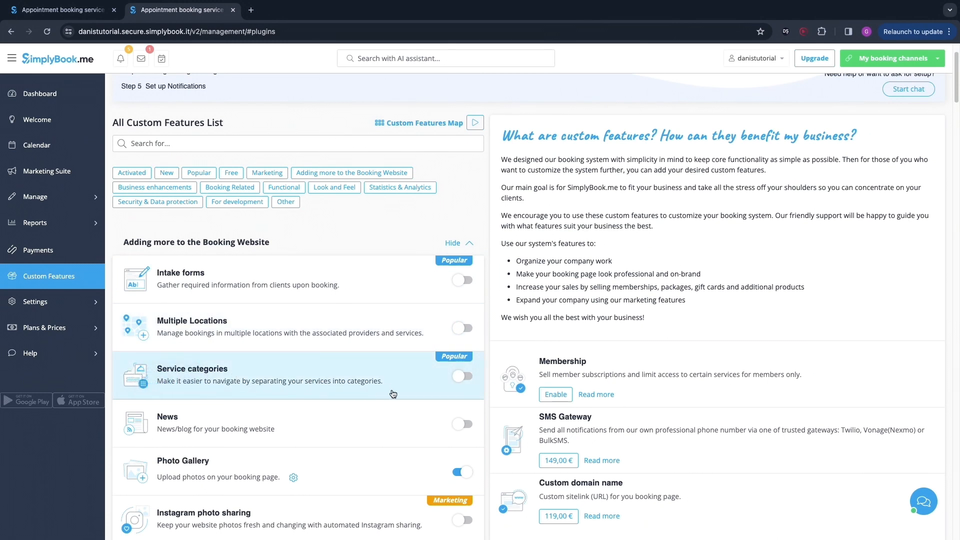
pyautogui.click(461, 377)
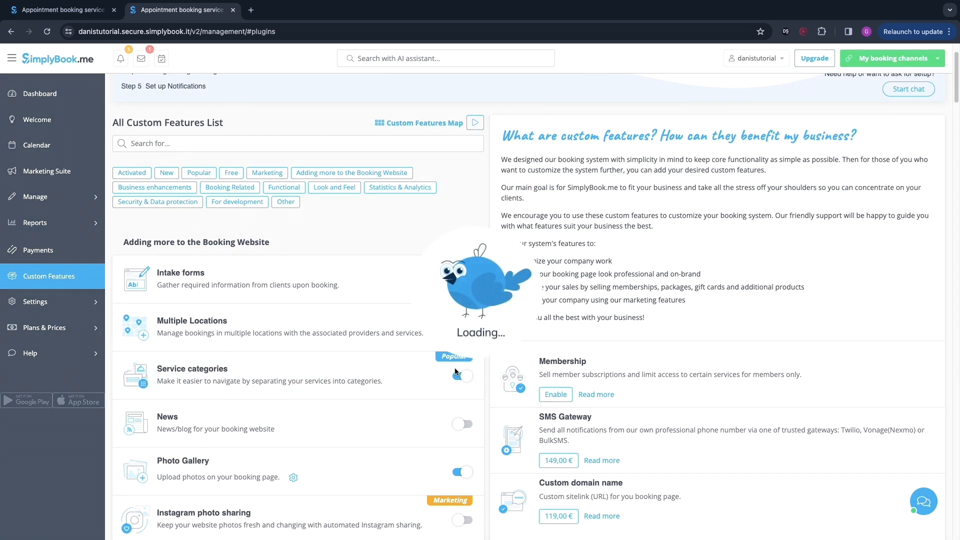
# Step: Add a new service category named 'man' and save it
pyautogui.click(612, 122)
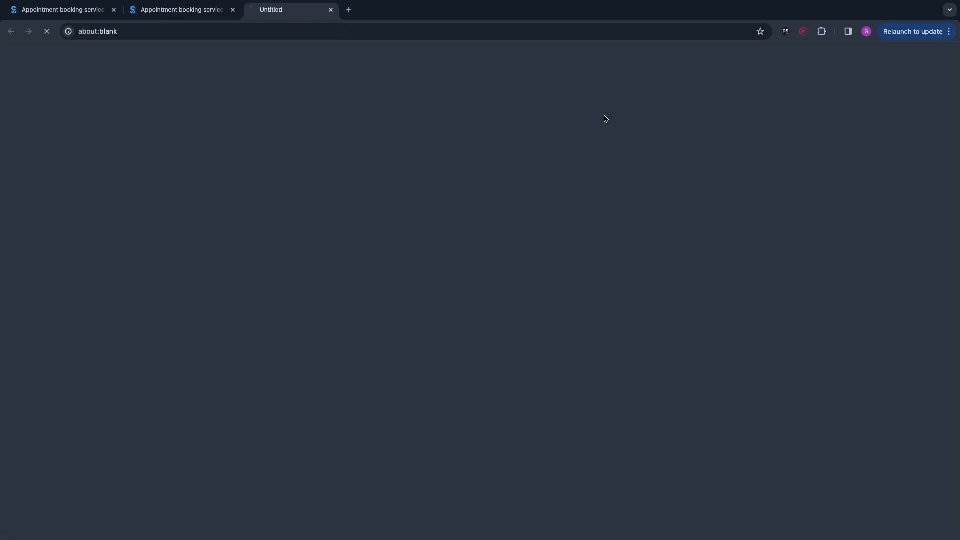
pyautogui.moveTo(403, 221)
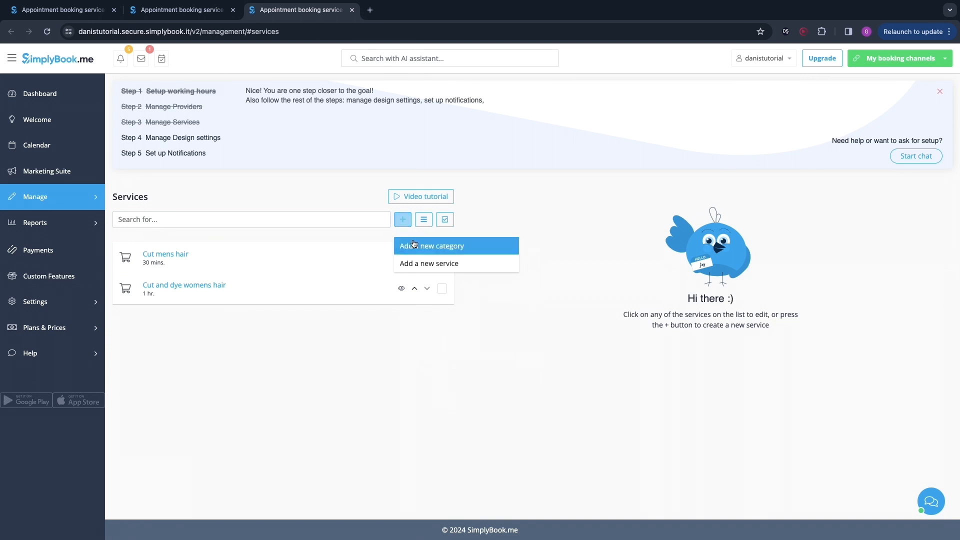
pyautogui.click(431, 250)
pyautogui.click(519, 243)
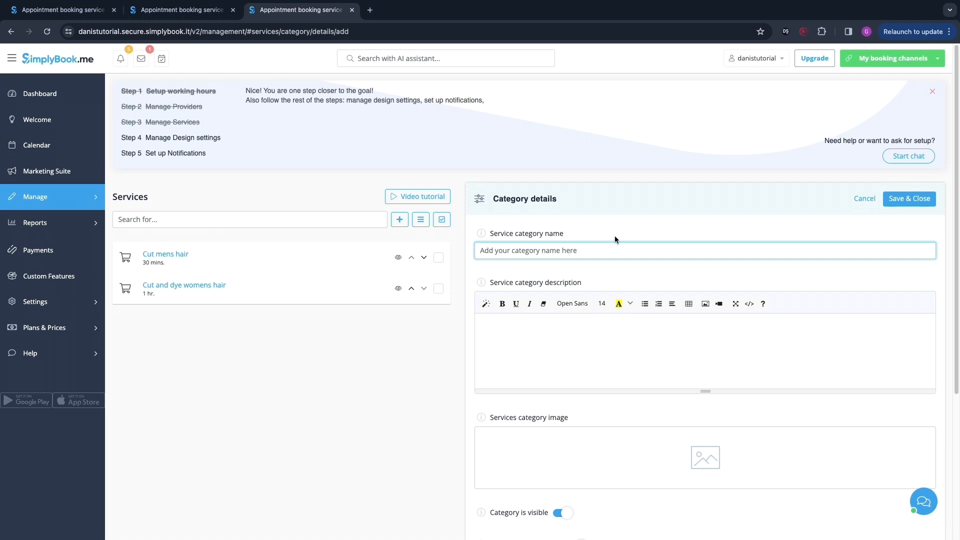
pyautogui.write('man')
pyautogui.click(915, 198)
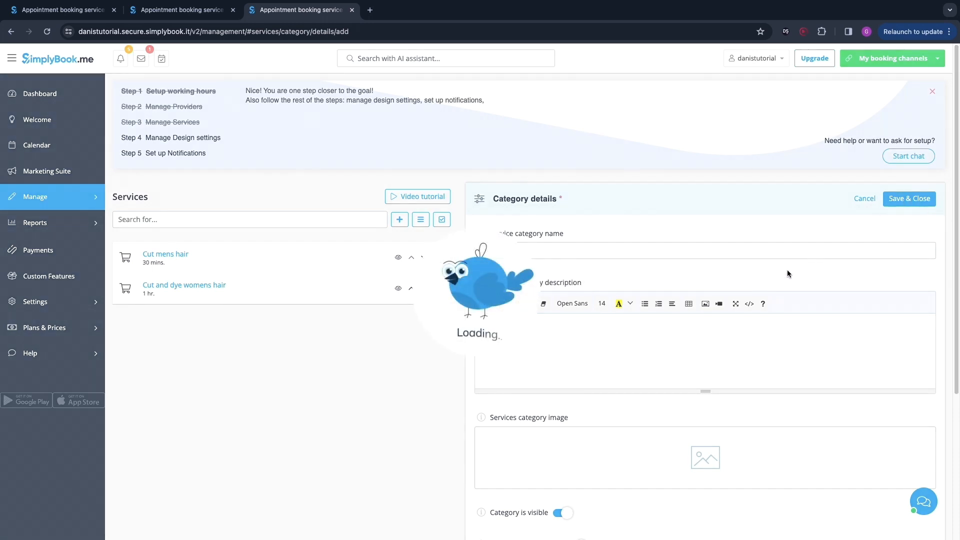
pyautogui.scroll(-4, 709, 470)
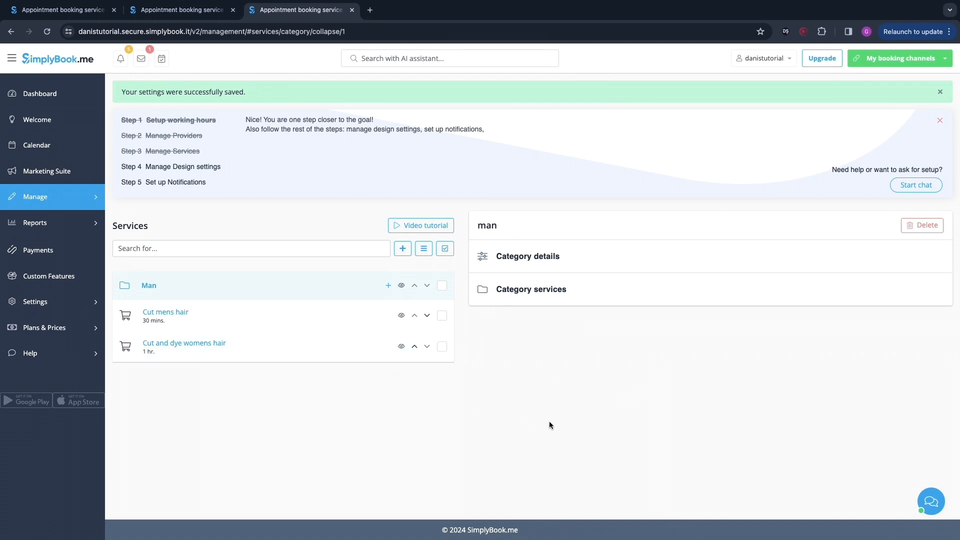
# Step: Open the cut mens hair service's categories and save it attached to the Man category
pyautogui.click(431, 348)
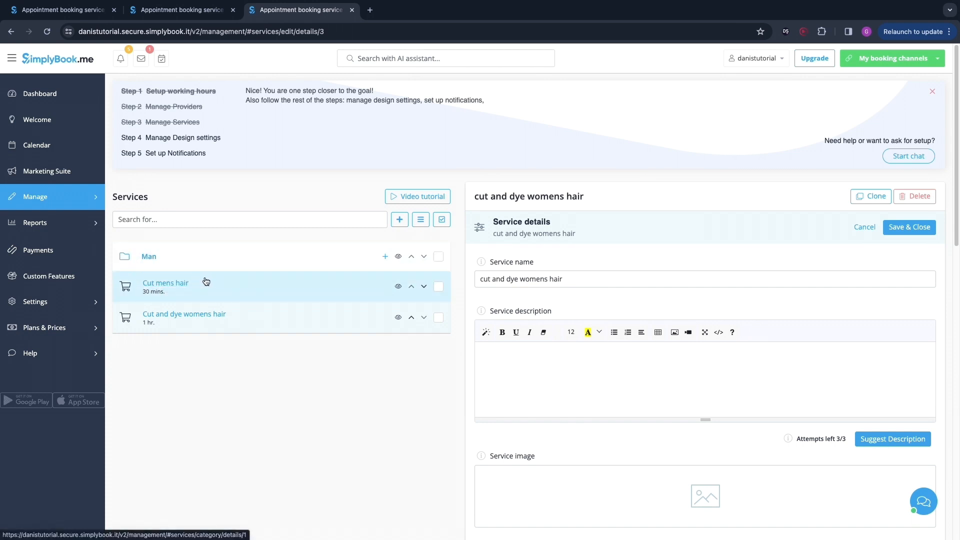
pyautogui.click(169, 284)
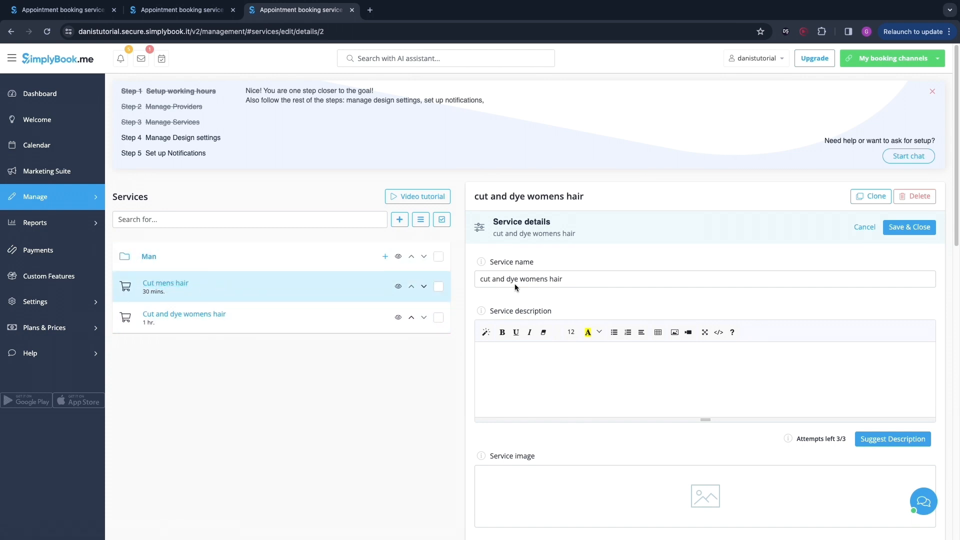
pyautogui.scroll(-9, 581, 375)
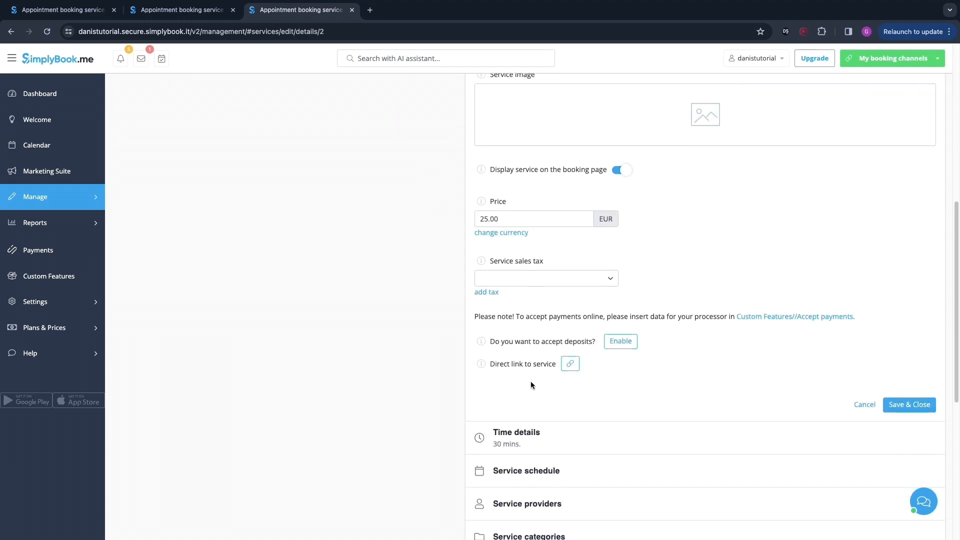
pyautogui.click(525, 452)
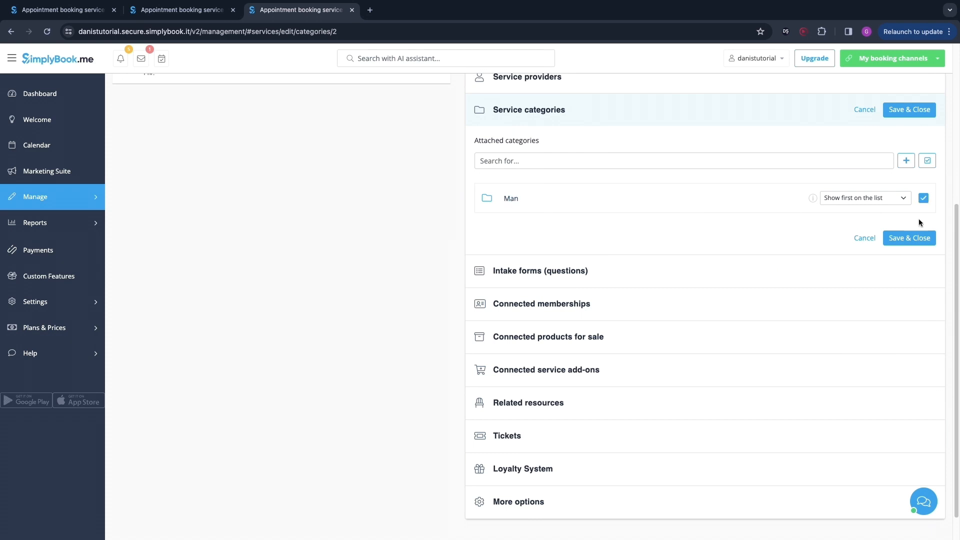
pyautogui.click(900, 238)
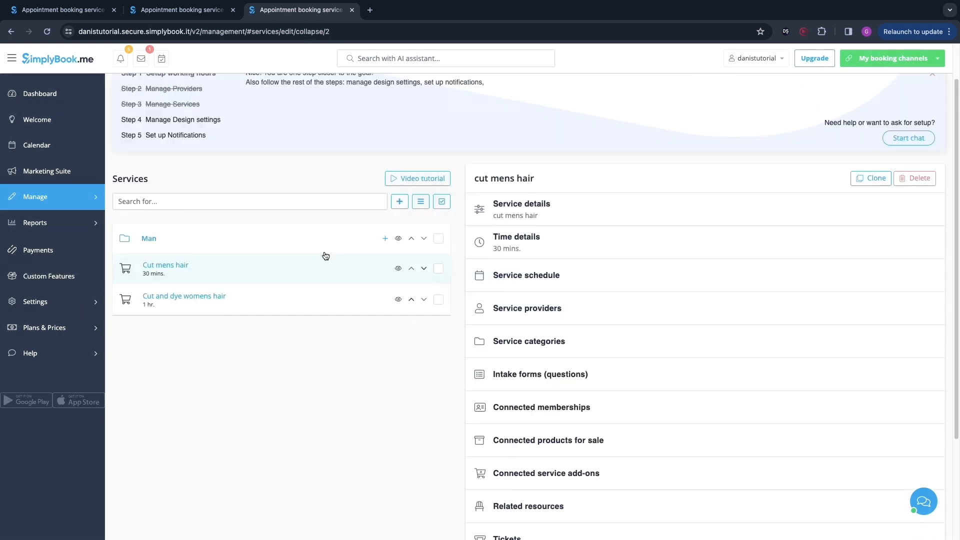
# Step: Review the Man category's attached services and the cut and dye womens hair service's categories
pyautogui.click(324, 248)
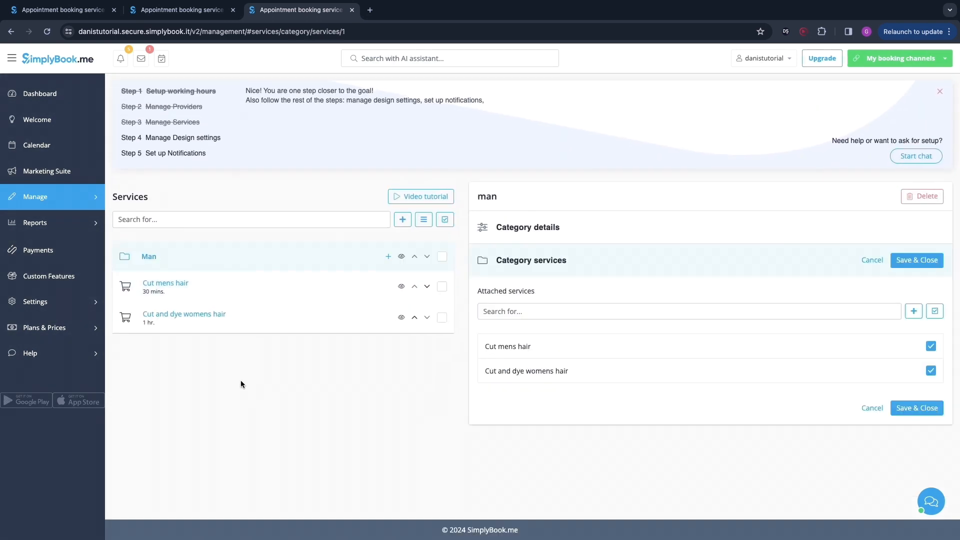
pyautogui.click(166, 318)
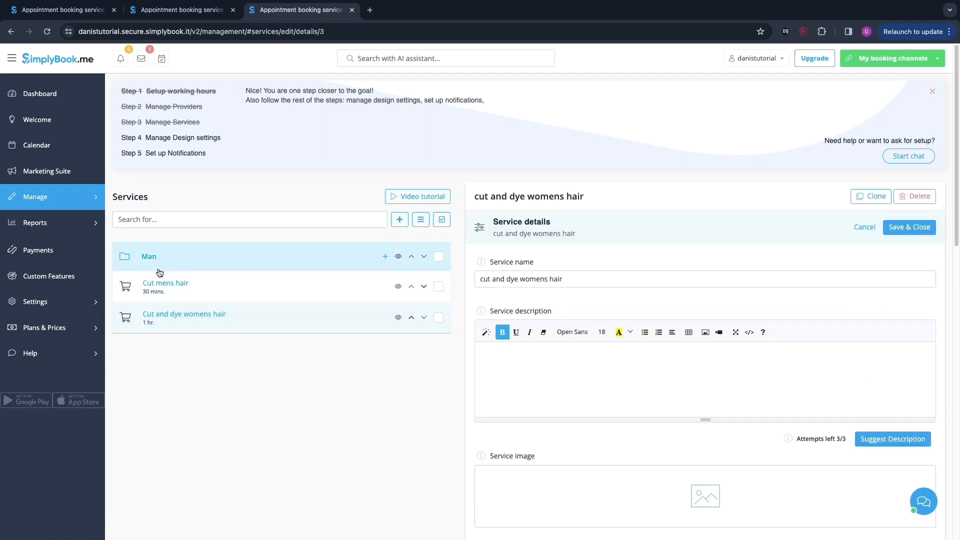
pyautogui.scroll(-3, 552, 398)
pyautogui.scroll(-4, 552, 398)
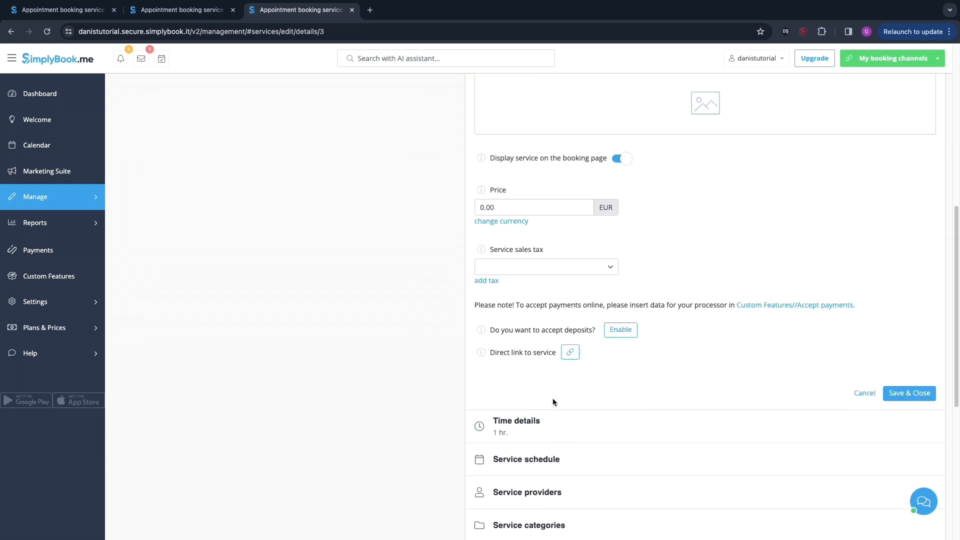
pyautogui.scroll(-1, 570, 460)
pyautogui.click(560, 464)
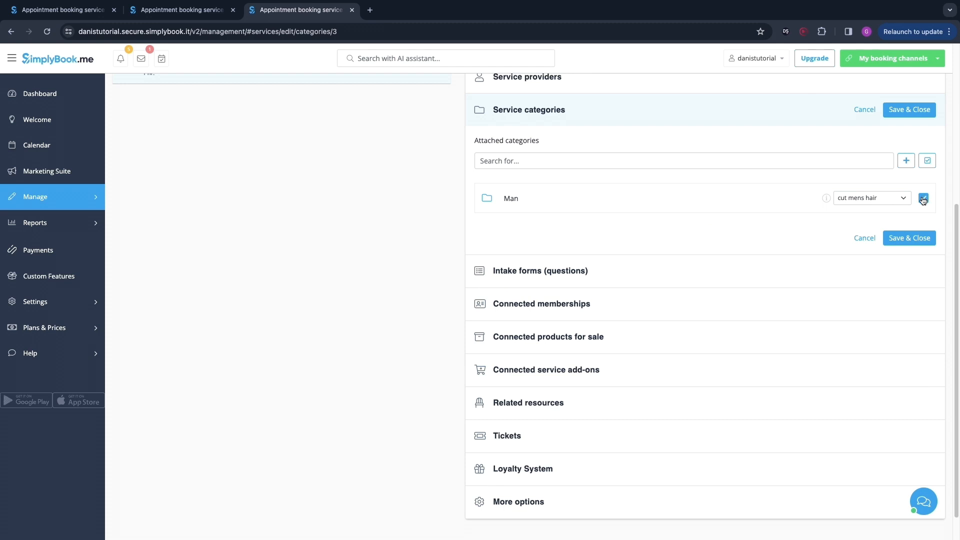
# Step: Add a new service category named 'women' and save it
pyautogui.scroll(4, 455, 249)
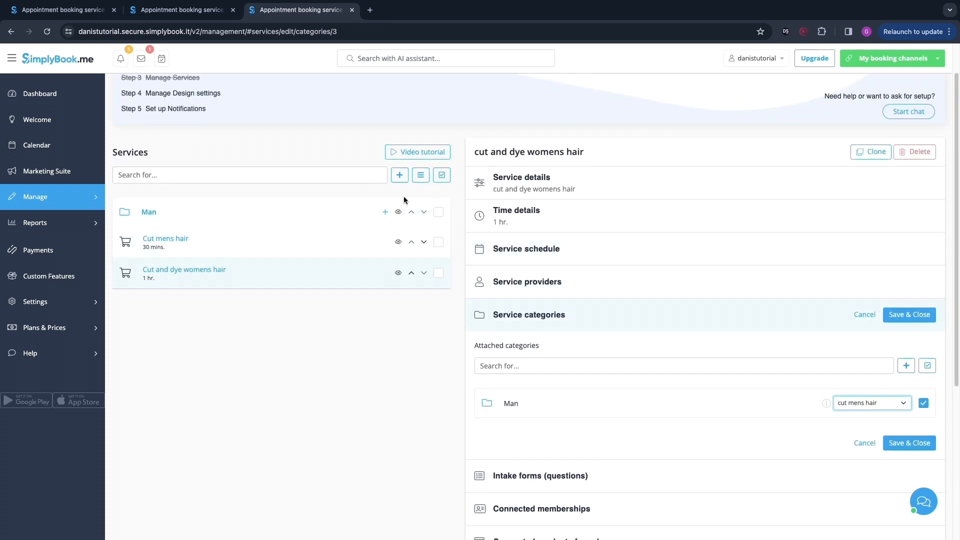
pyautogui.click(399, 175)
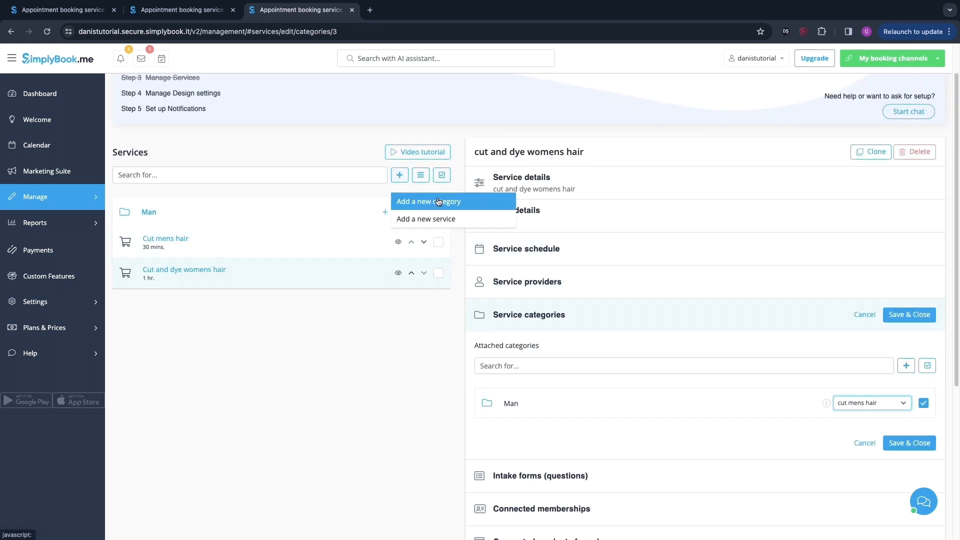
pyautogui.click(401, 176)
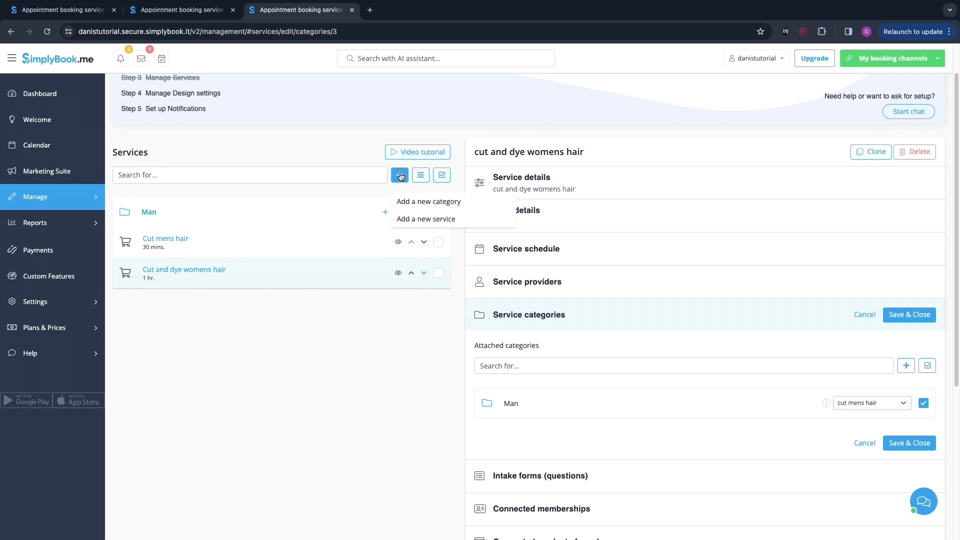
pyautogui.click(408, 201)
pyautogui.click(530, 250)
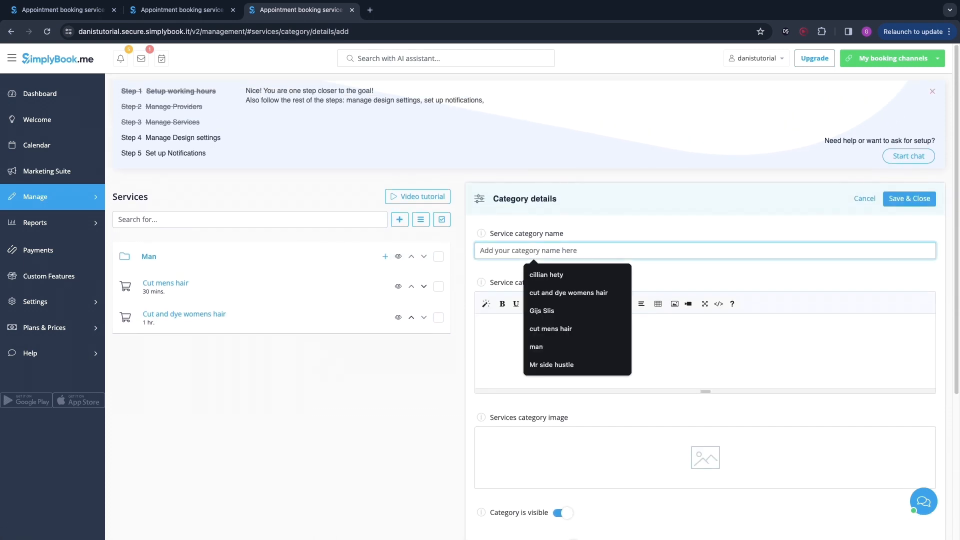
pyautogui.write('women')
pyautogui.click(895, 198)
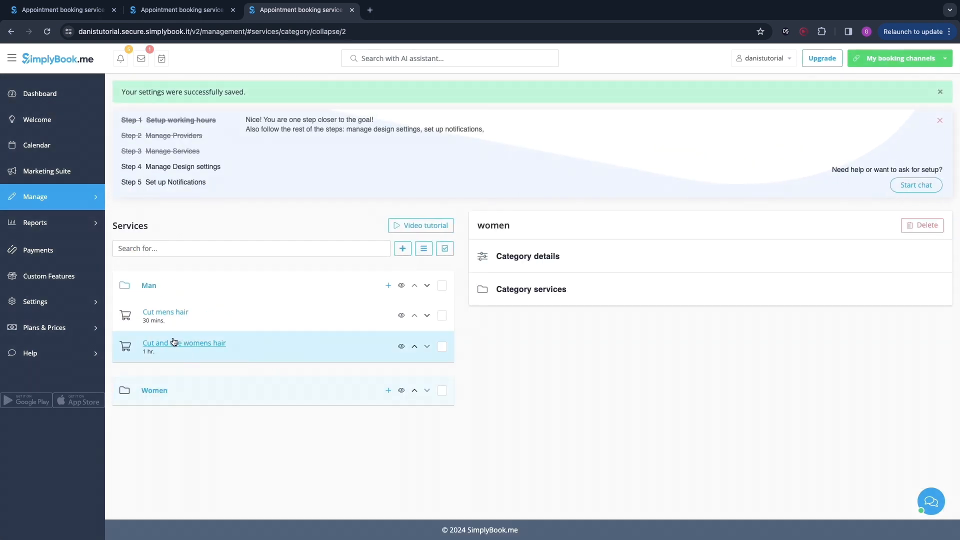
# Step: Move the cut and dye womens hair service from the Man category to the Women category and save
pyautogui.moveTo(174, 342); pyautogui.dragTo(246, 353)
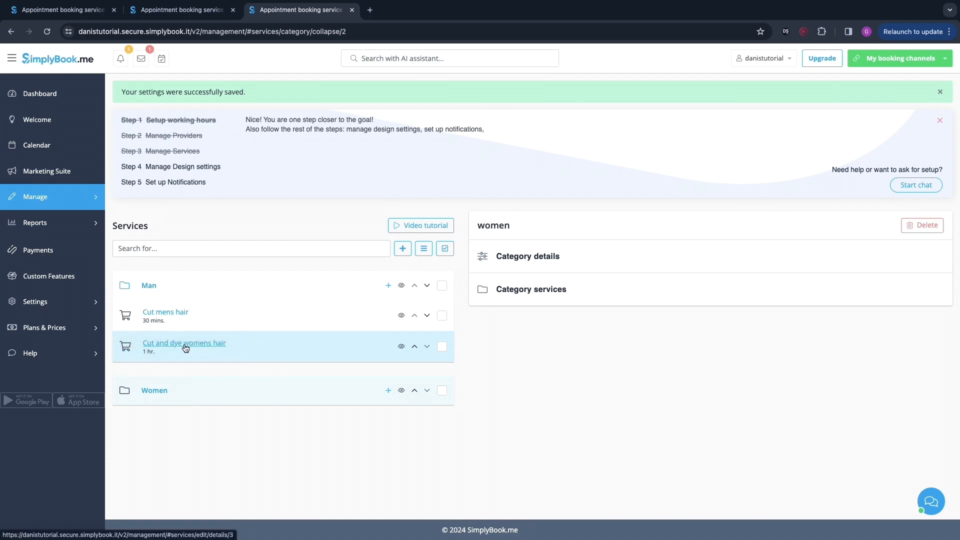
pyautogui.click(173, 314)
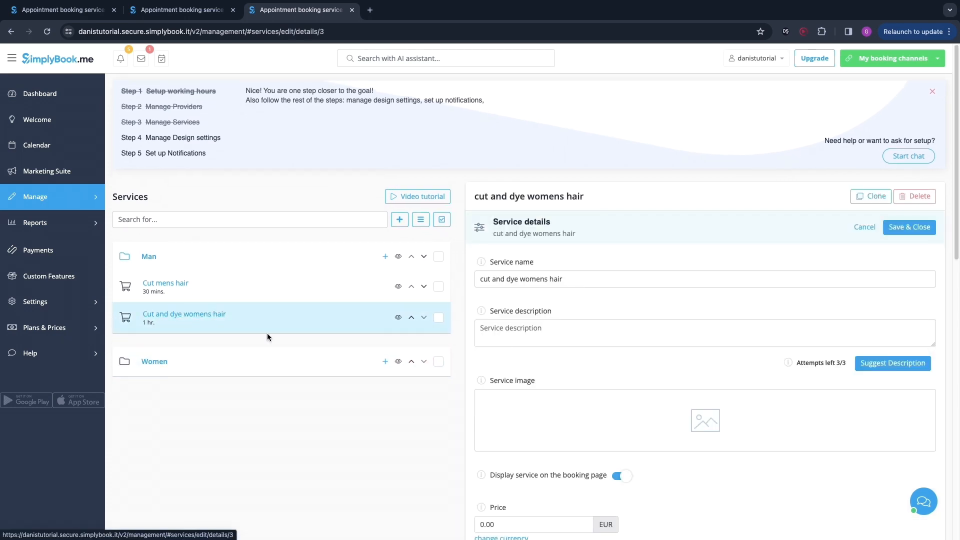
pyautogui.scroll(-10, 596, 379)
pyautogui.click(546, 328)
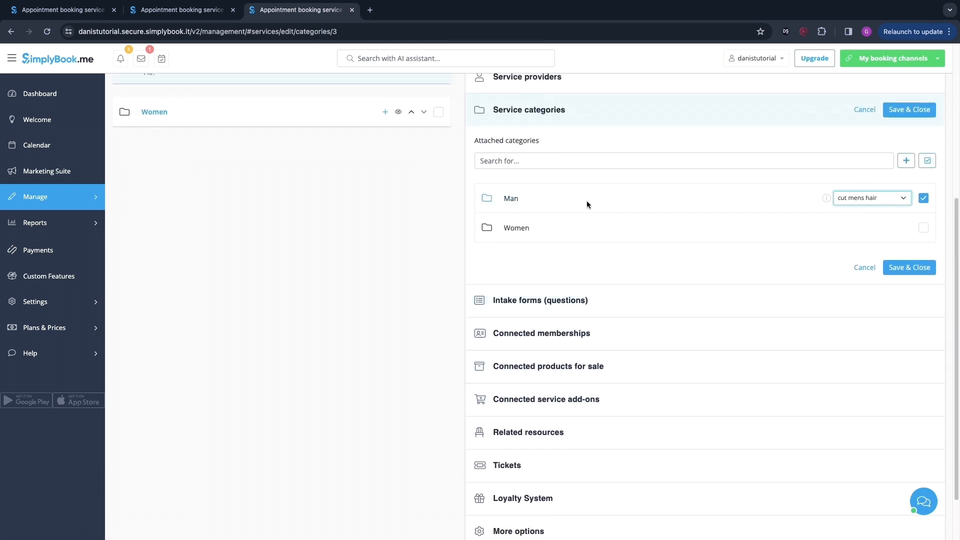
pyautogui.click(924, 198)
pyautogui.click(922, 264)
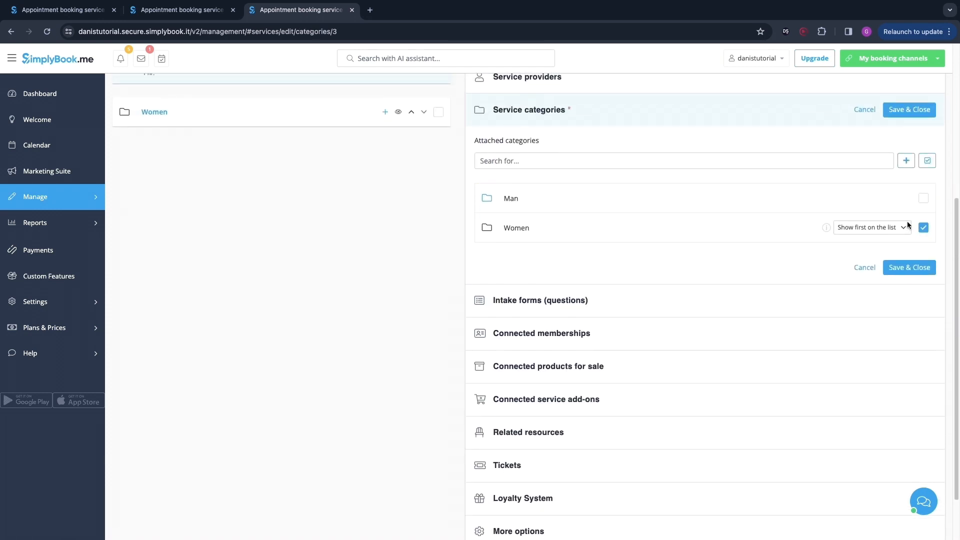
pyautogui.click(918, 268)
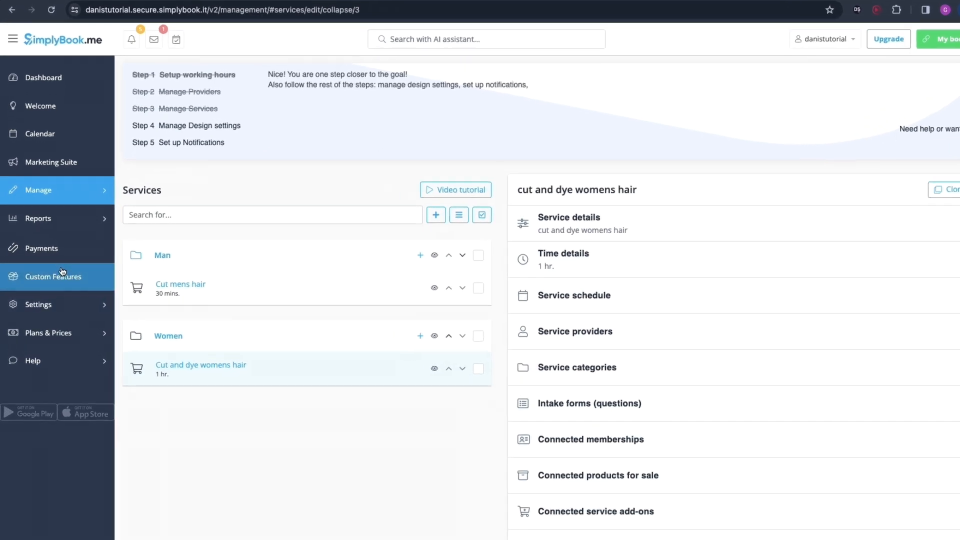
# Step: Activate the Accept deposits custom feature
pyautogui.click(63, 271)
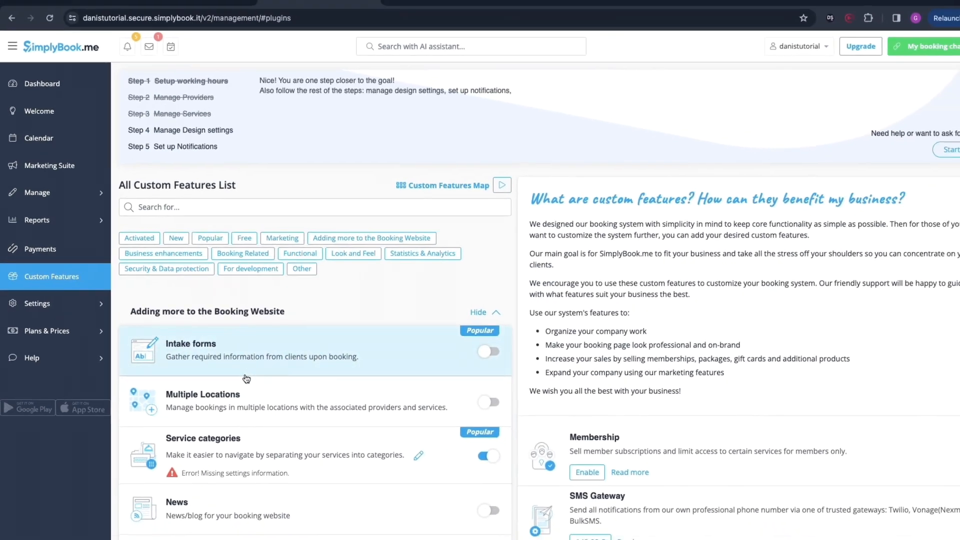
pyautogui.scroll(-10, 498, 389)
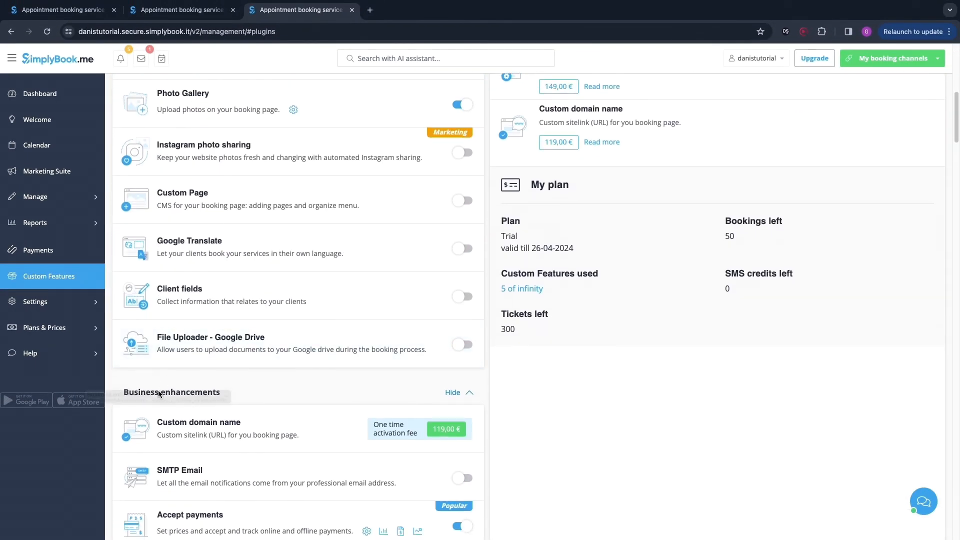
pyautogui.scroll(-4, 220, 383)
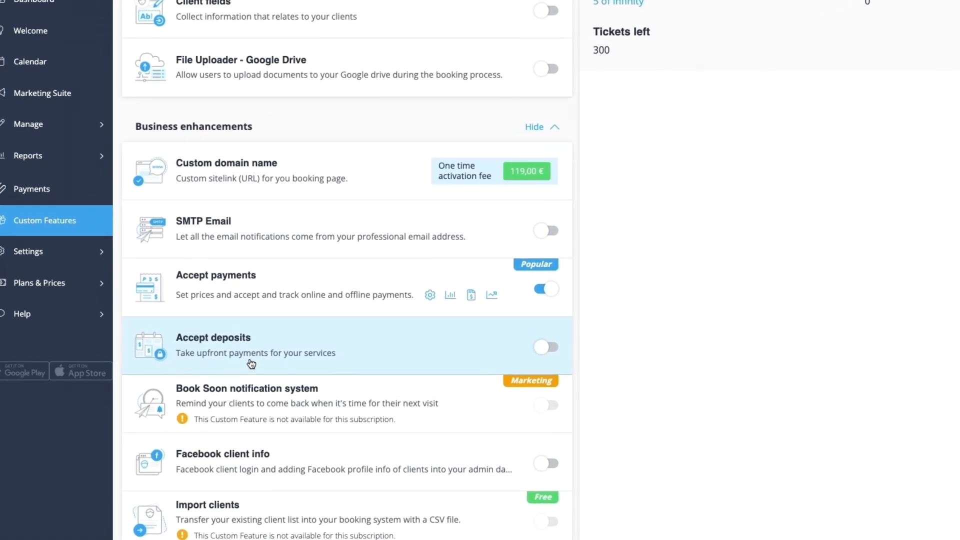
pyautogui.click(538, 349)
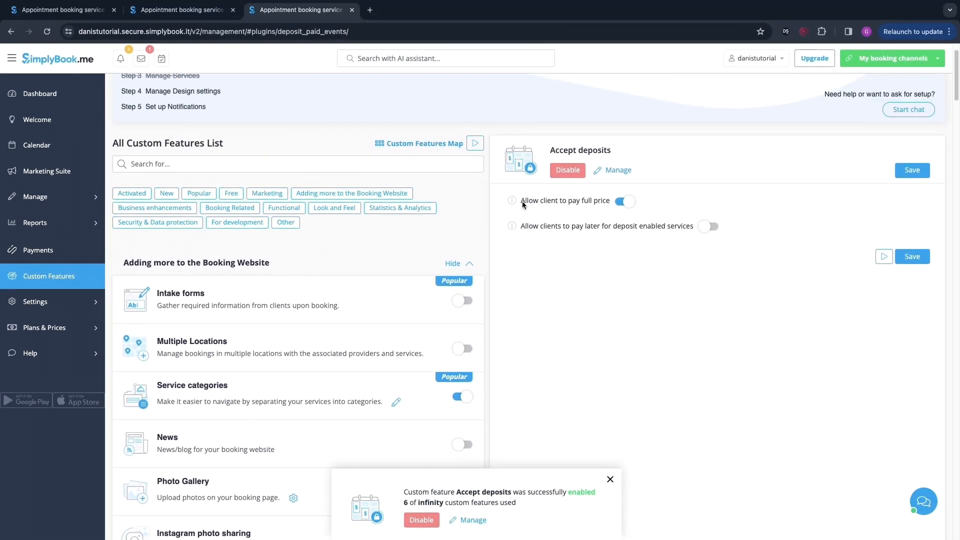
# Step: Turn on allowing clients to pay later for deposit-enabled services and save the Accept deposits settings
pyautogui.moveTo(523, 204); pyautogui.dragTo(604, 201)
pyautogui.click(529, 243)
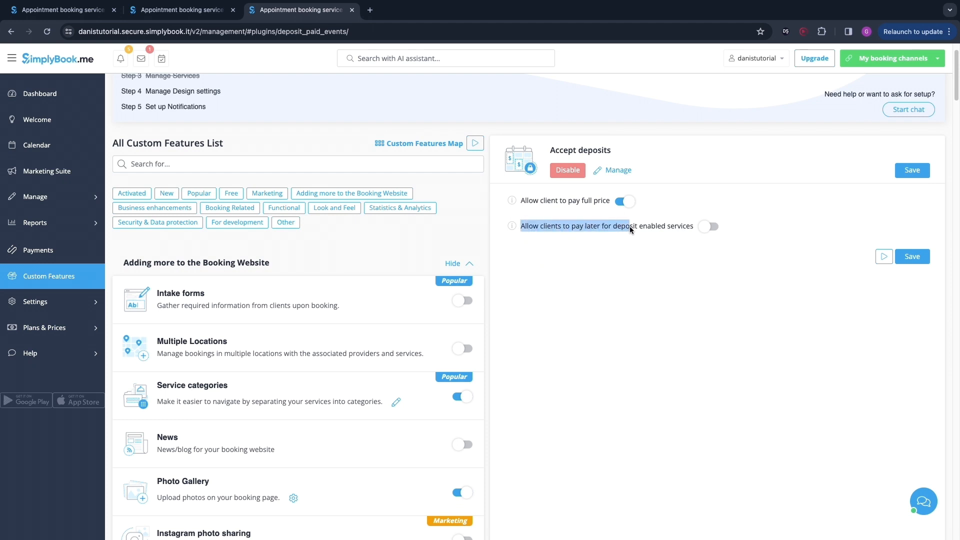
pyautogui.click(698, 260)
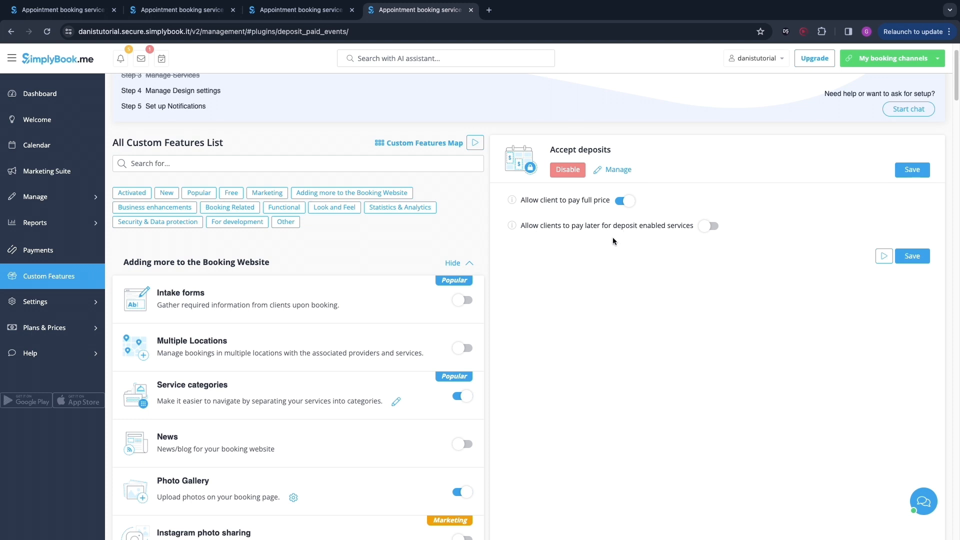
pyautogui.click(709, 227)
pyautogui.click(912, 256)
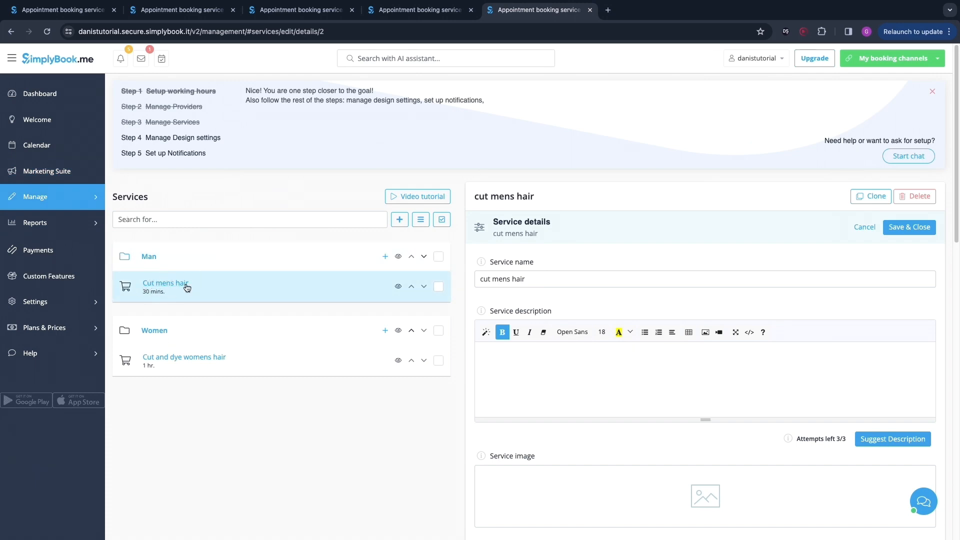
# Step: Enable a deposit of 5.00 EUR on the cut mens hair service and save it
pyautogui.scroll(-6, 533, 307)
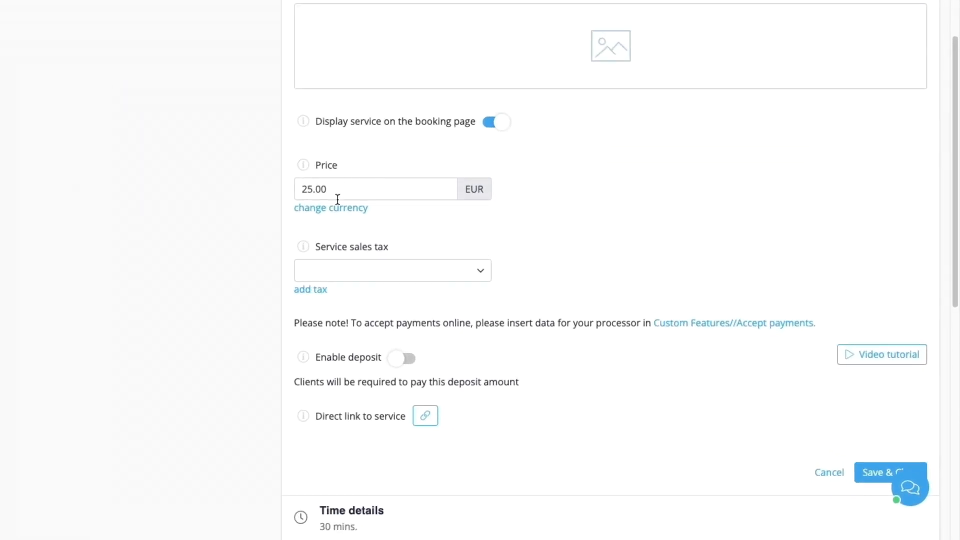
pyautogui.click(394, 359)
pyautogui.scroll(-1, 352, 400)
pyautogui.scroll(-1, 349, 404)
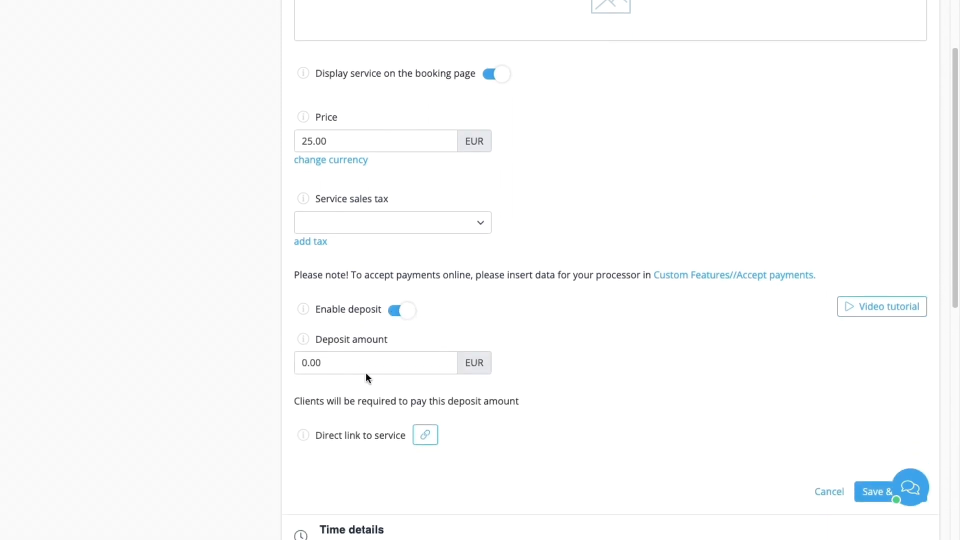
pyautogui.click(306, 362)
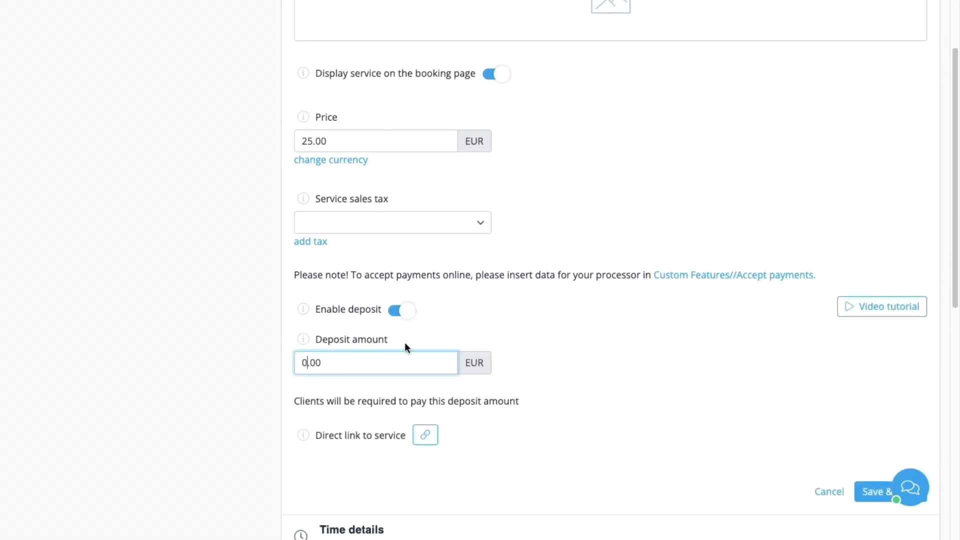
pyautogui.press('BackSpace')
pyautogui.write('5')
pyautogui.click(729, 384)
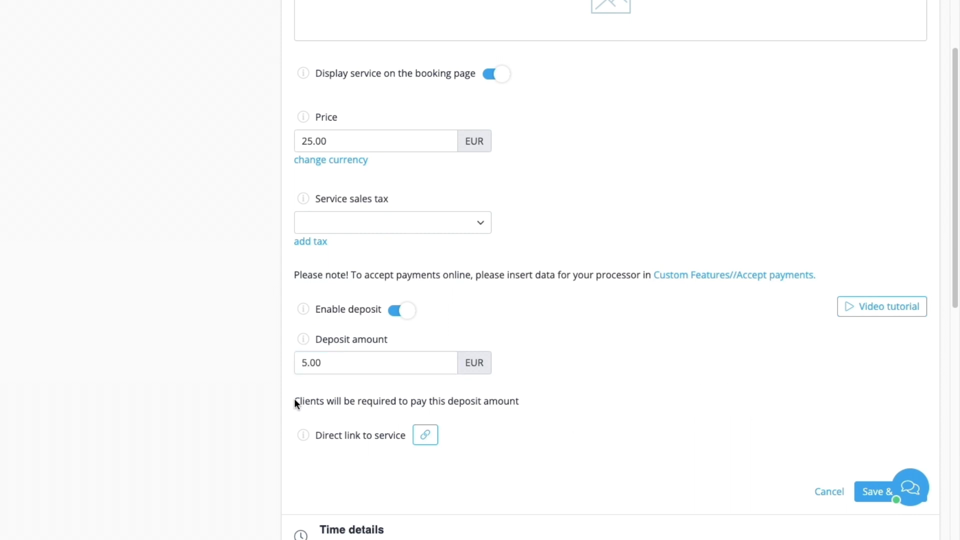
pyautogui.moveTo(294, 398); pyautogui.dragTo(481, 404)
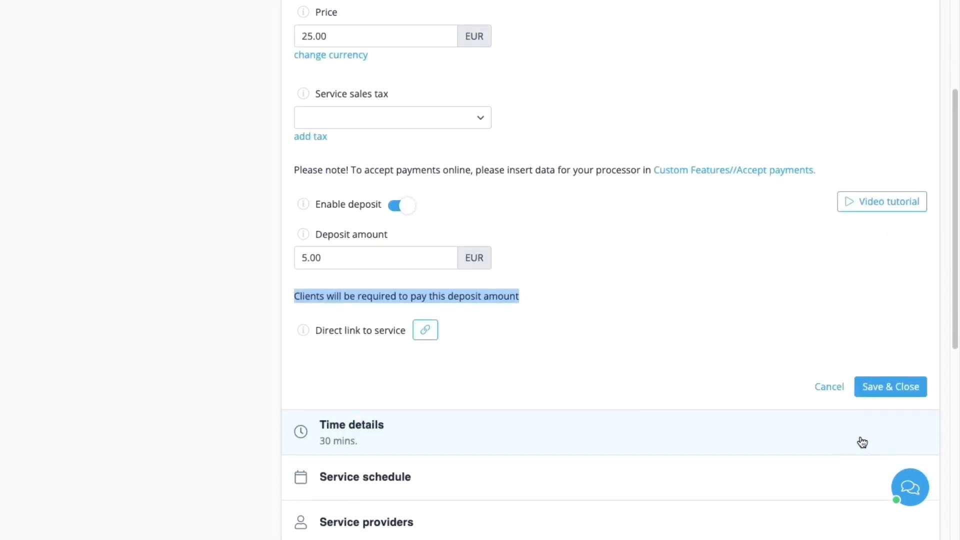
pyautogui.click(875, 491)
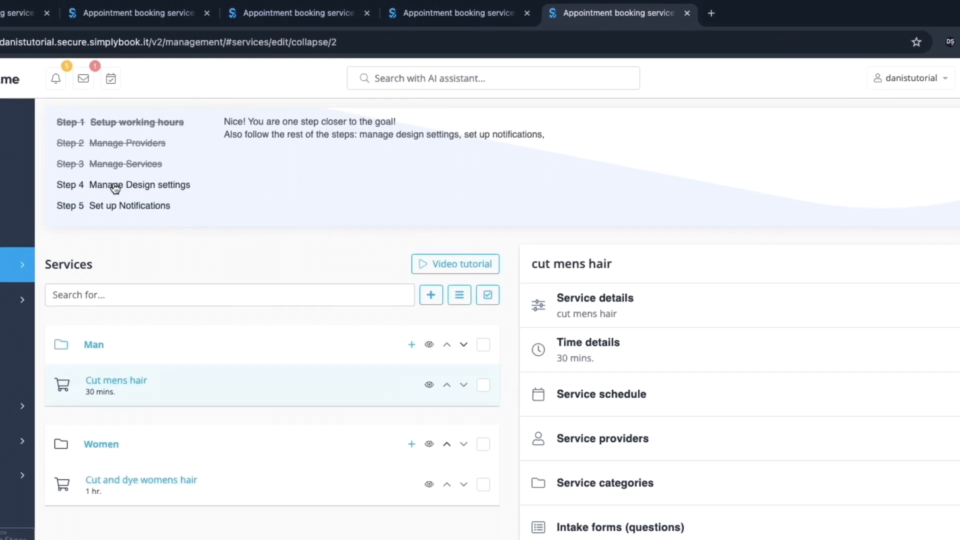
# Step: Open the Manage Design settings step and go to the booking page design settings
pyautogui.click(121, 186)
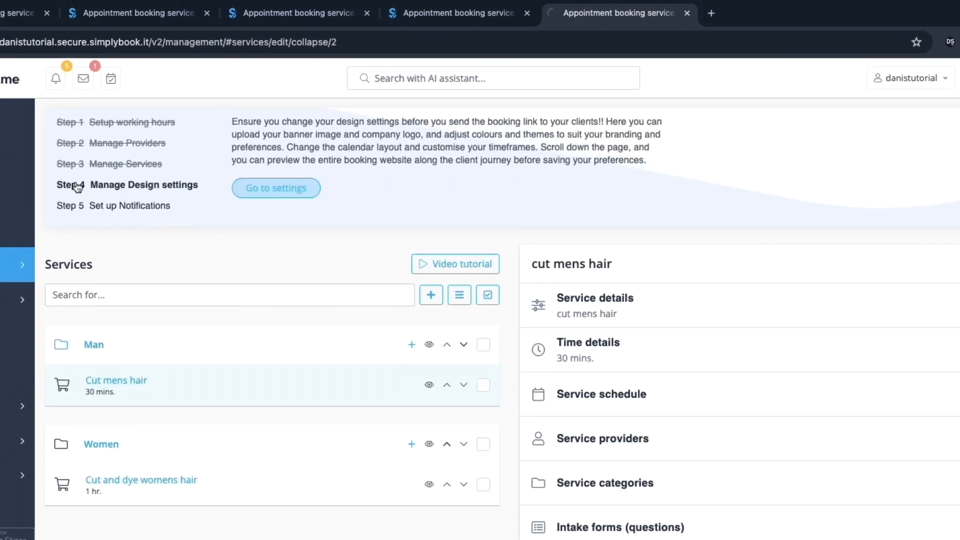
pyautogui.click(243, 190)
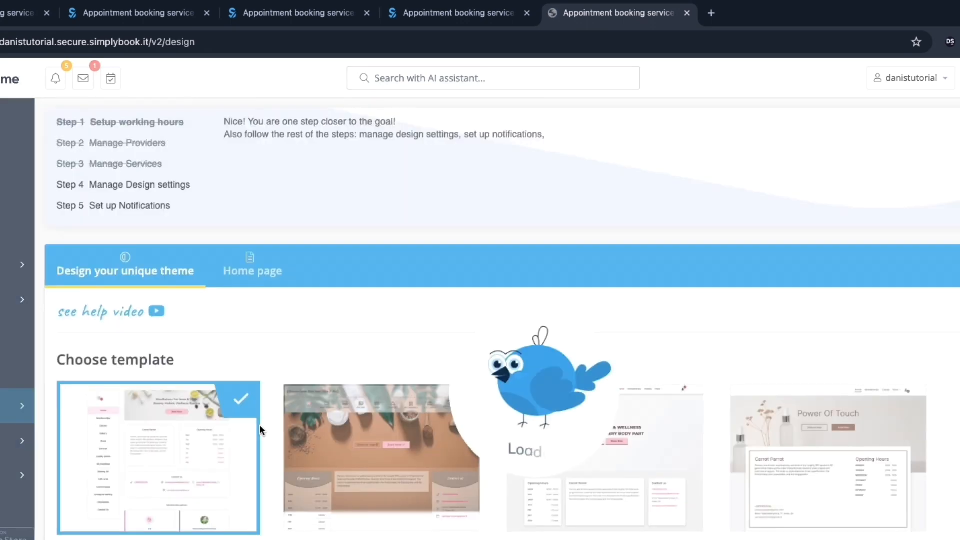
pyautogui.scroll(-2, 304, 450)
pyautogui.scroll(-1, 424, 356)
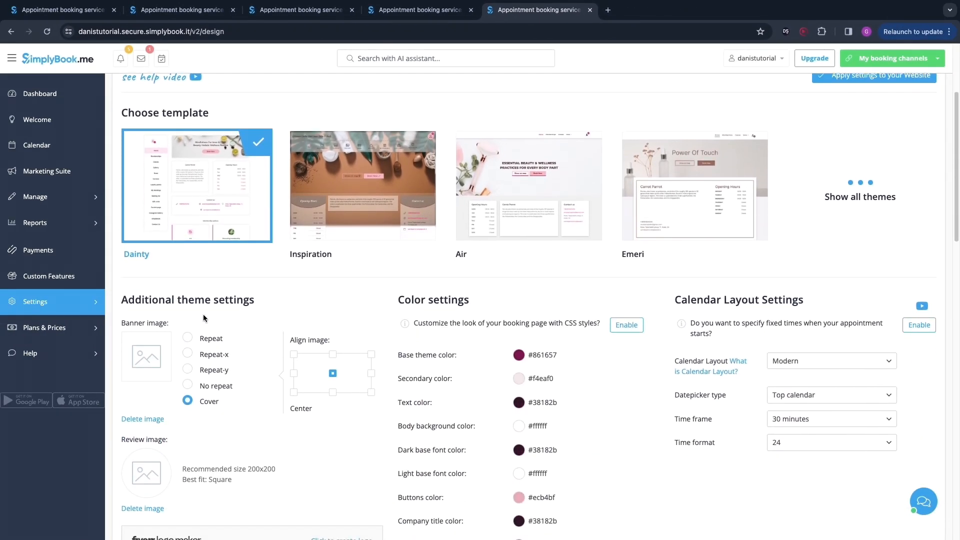
# Step: Review the theme's additional, color, calendar layout and other design settings
pyautogui.moveTo(123, 299); pyautogui.dragTo(257, 304)
pyautogui.scroll(-1, 260, 315)
pyautogui.scroll(-1, 265, 324)
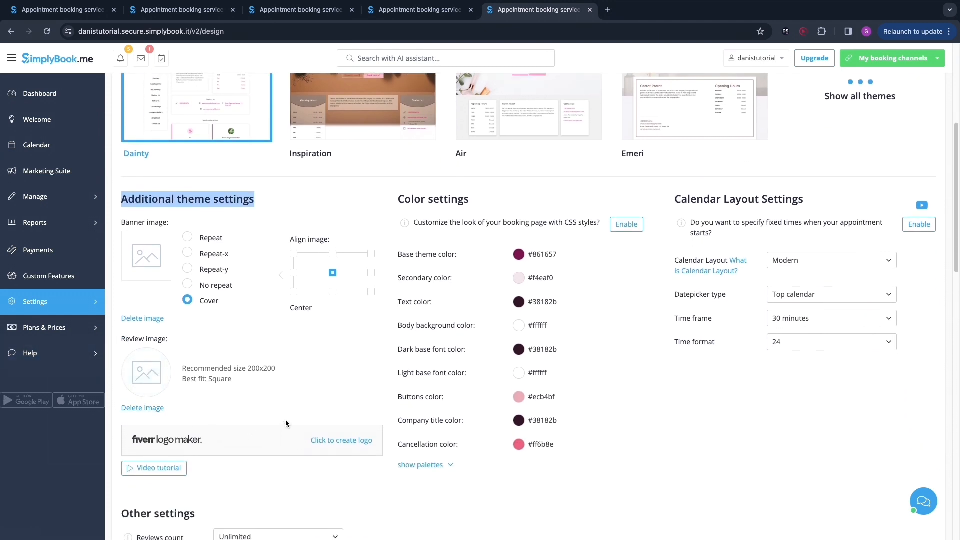
pyautogui.scroll(-4, 276, 375)
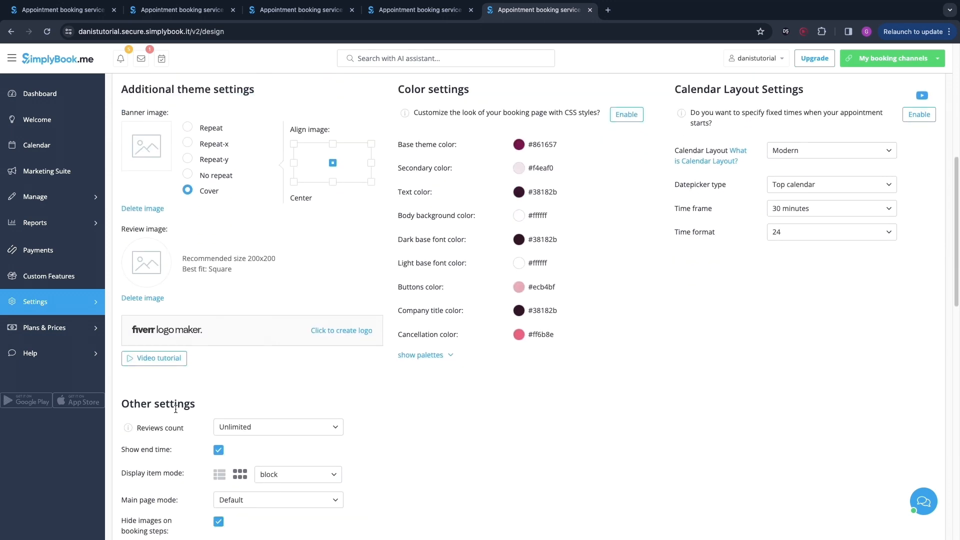
pyautogui.scroll(-1, 214, 453)
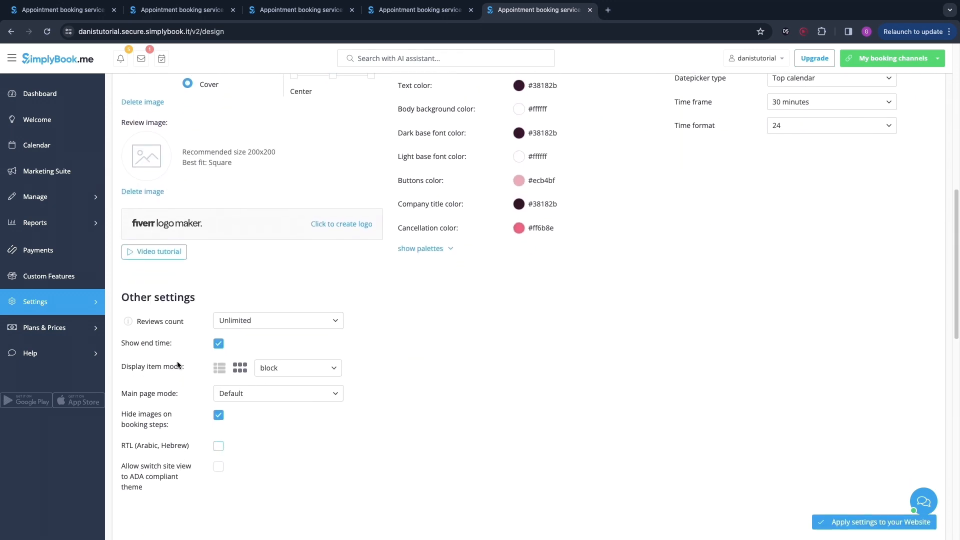
pyautogui.click(233, 321)
pyautogui.click(409, 373)
pyautogui.scroll(5, 646, 325)
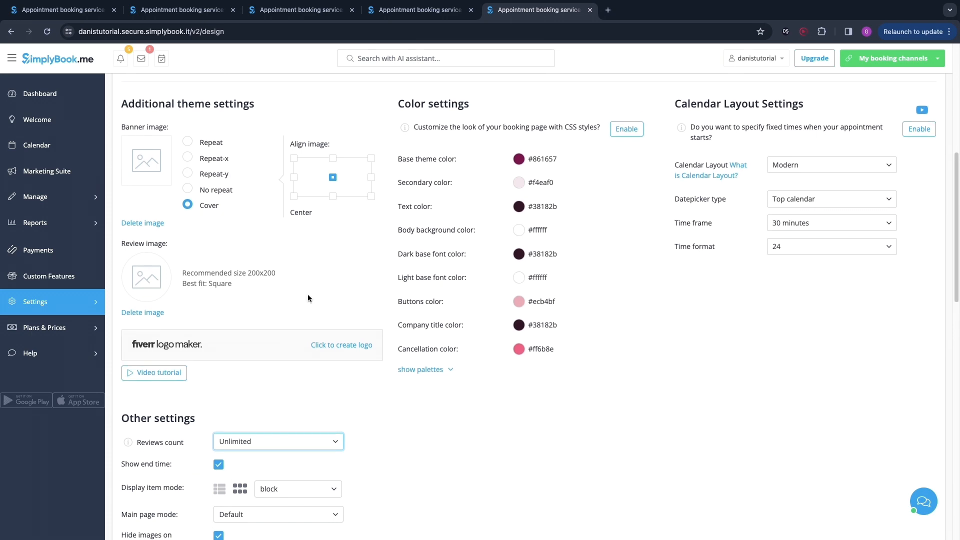
pyautogui.scroll(6, 650, 281)
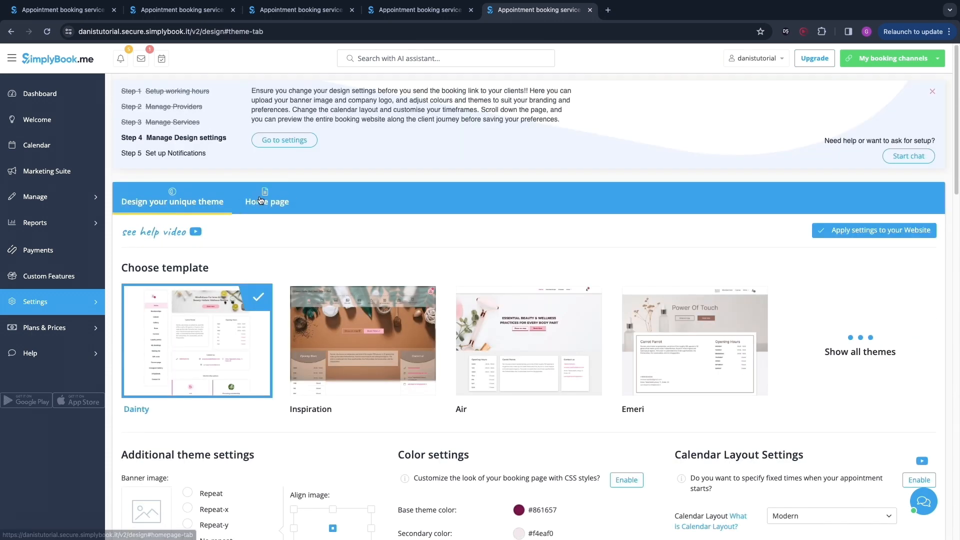
# Step: Open the Home page design tab and review its description, SEO settings and booking page preview
pyautogui.click(260, 202)
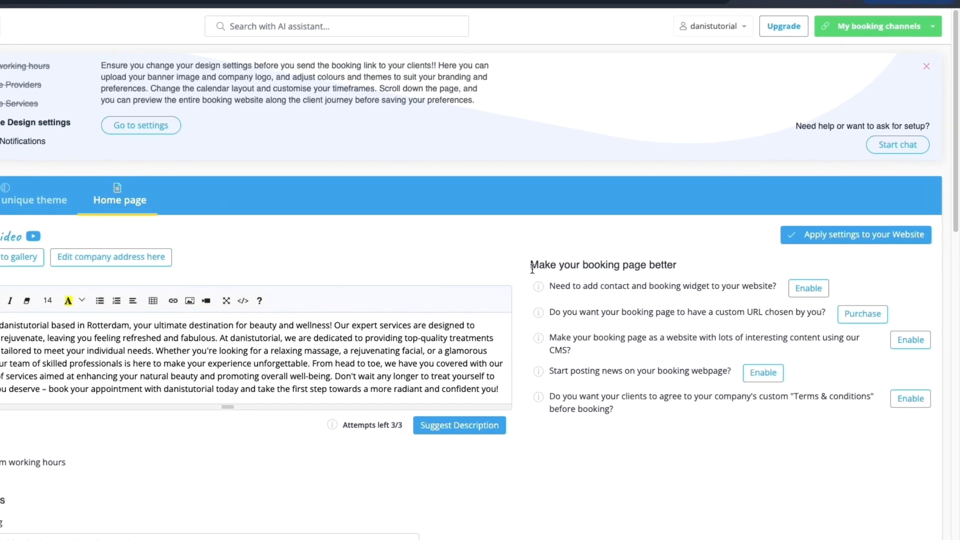
pyautogui.moveTo(605, 256); pyautogui.dragTo(762, 256)
pyautogui.scroll(-1, 675, 329)
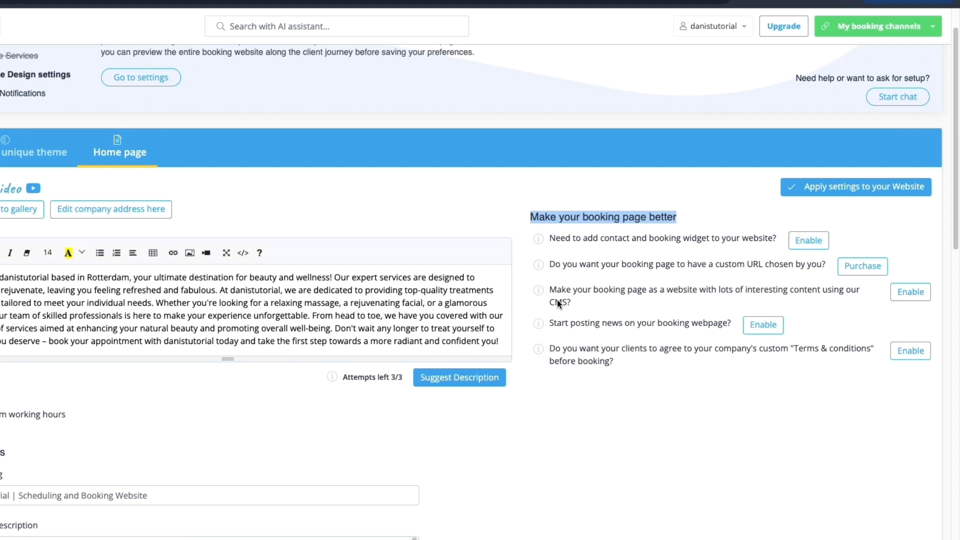
pyautogui.moveTo(550, 293); pyautogui.dragTo(637, 302)
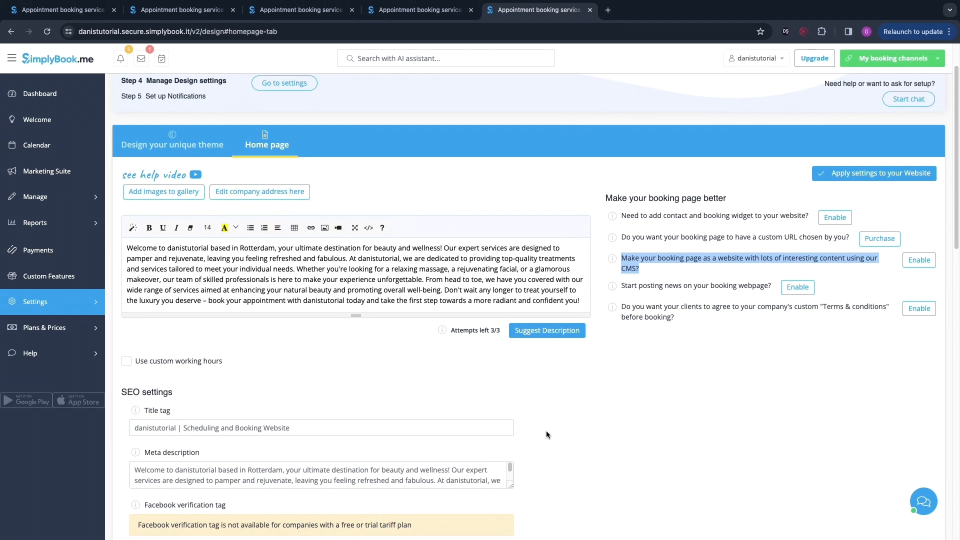
pyautogui.scroll(-5, 546, 435)
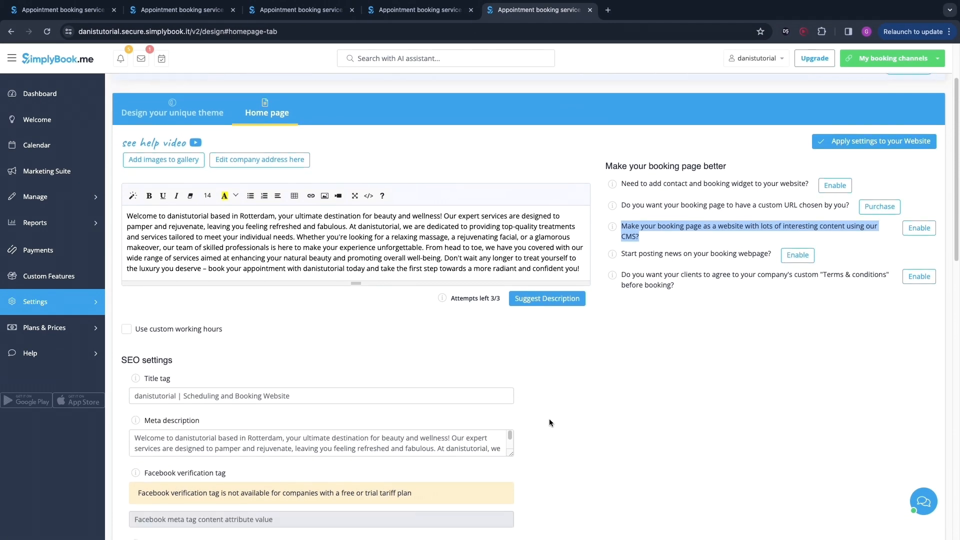
pyautogui.moveTo(129, 252); pyautogui.dragTo(225, 261)
pyautogui.scroll(-5, 281, 304)
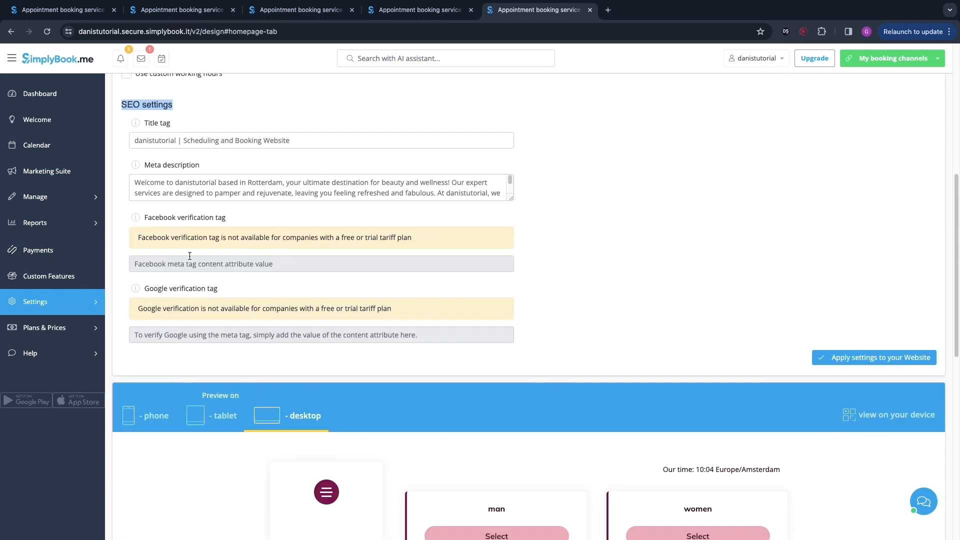
pyautogui.scroll(-9, 189, 257)
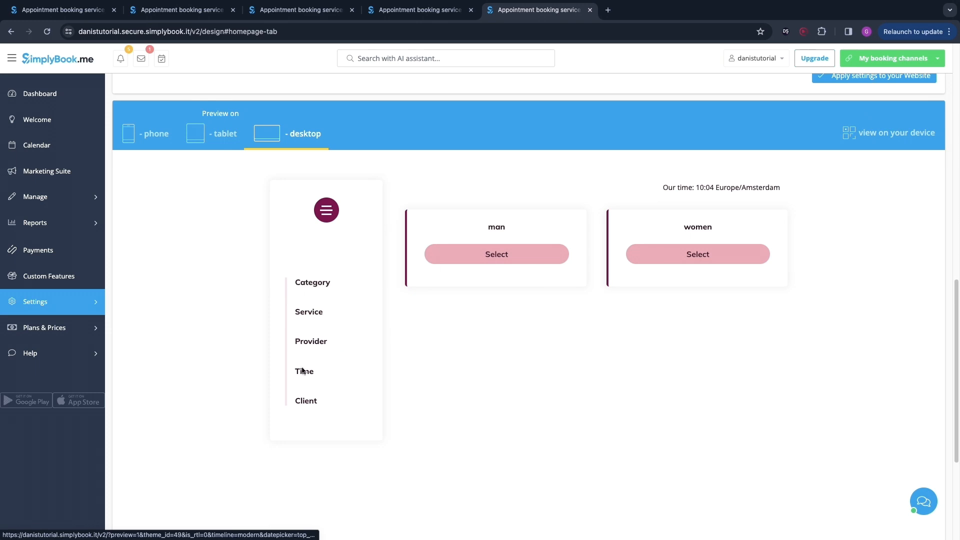
pyautogui.scroll(1, 503, 350)
pyautogui.scroll(-2, 700, 280)
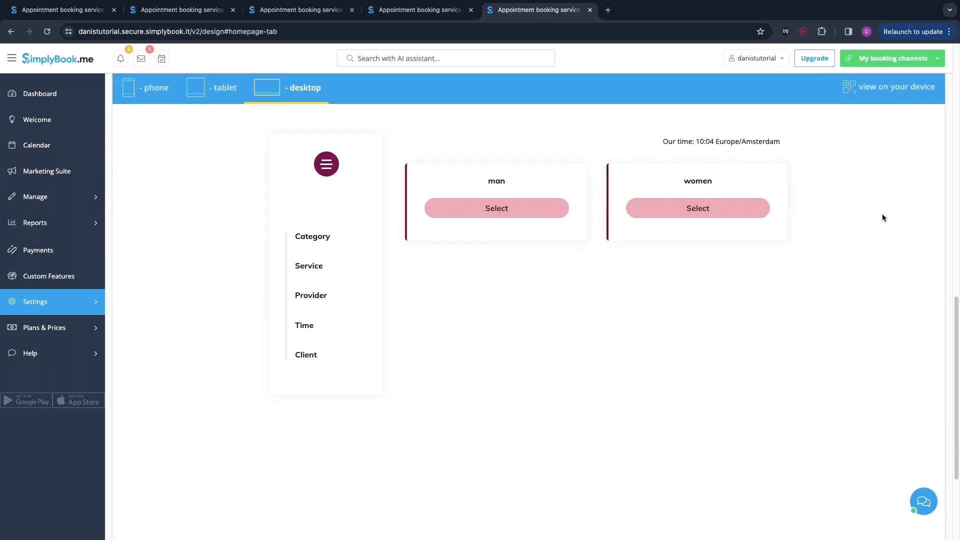
# Step: Open the live booking website and browse its Reviews, Leave a review and My Bookings pages
pyautogui.click(900, 58)
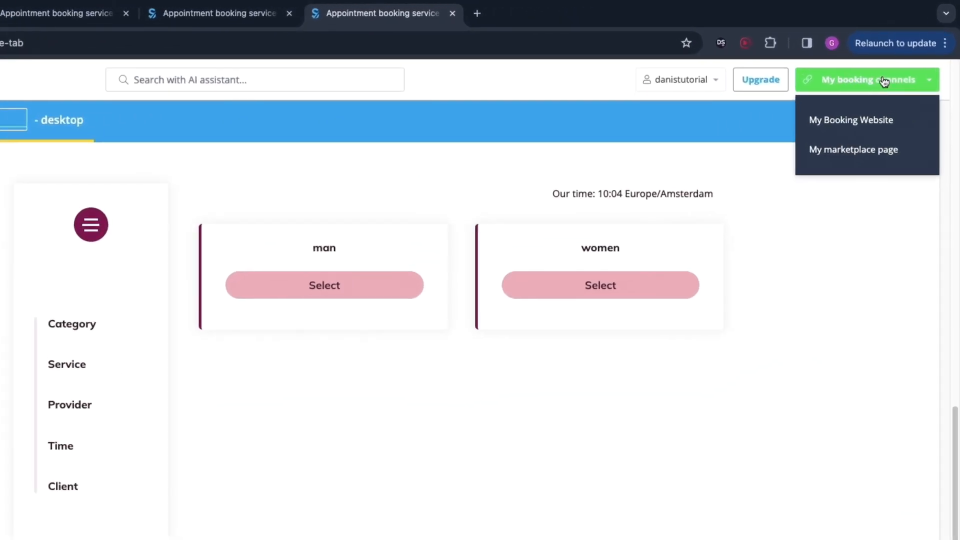
pyautogui.click(850, 121)
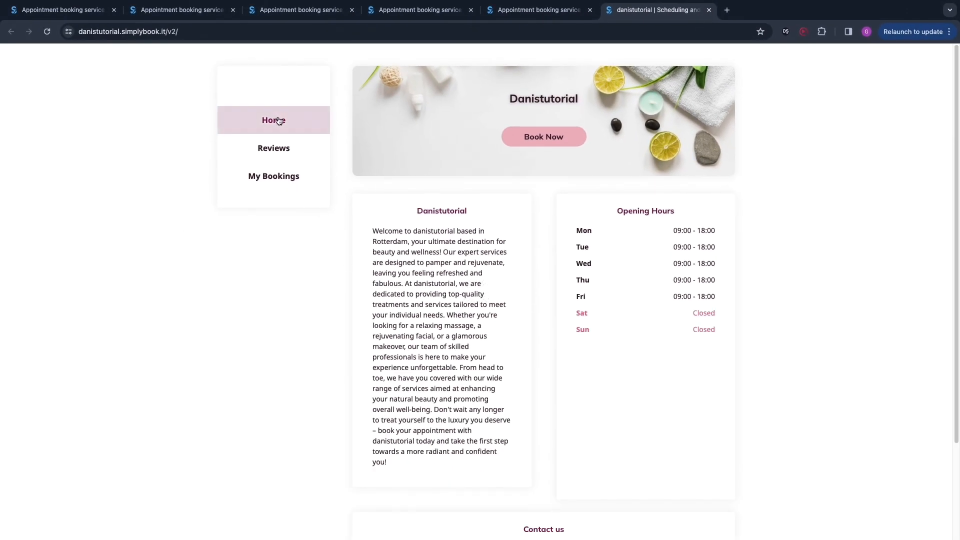
pyautogui.click(285, 153)
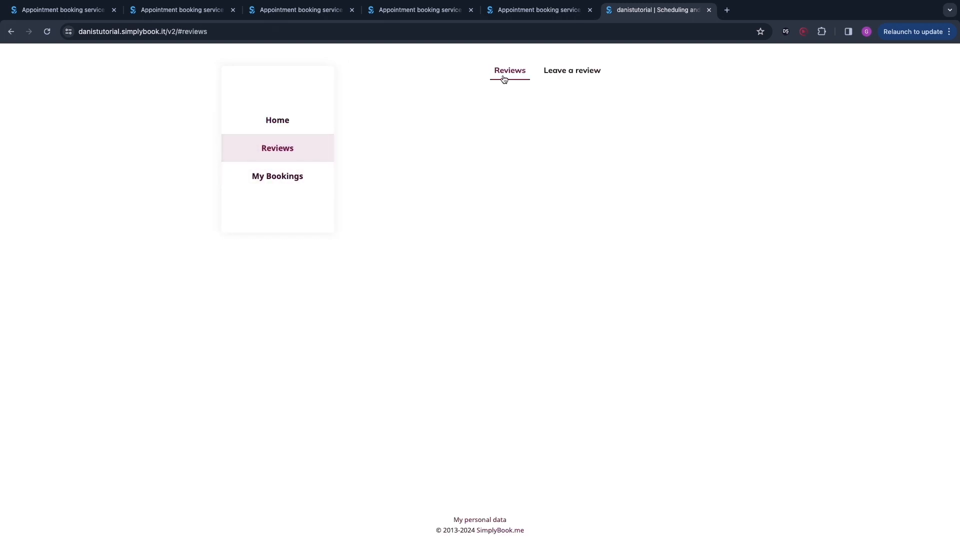
pyautogui.click(576, 72)
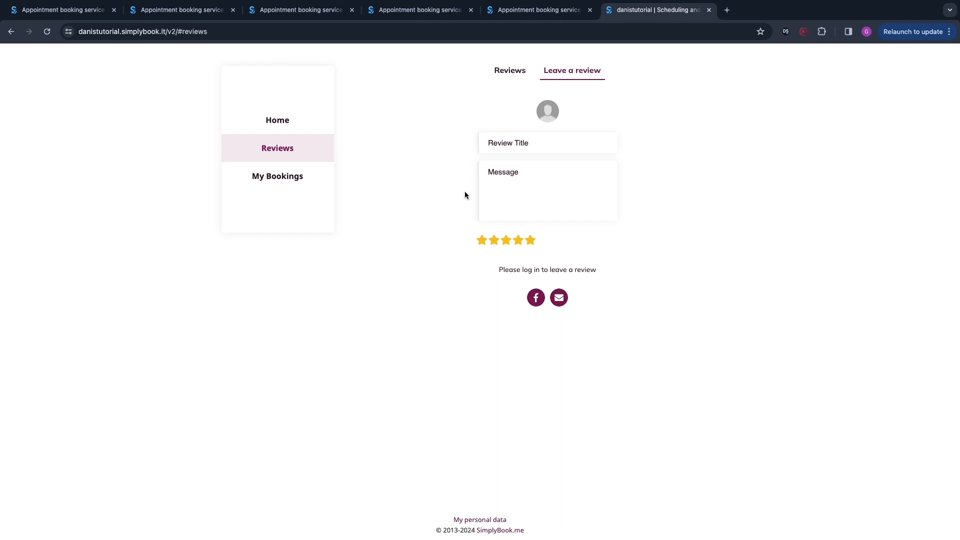
pyautogui.click(300, 178)
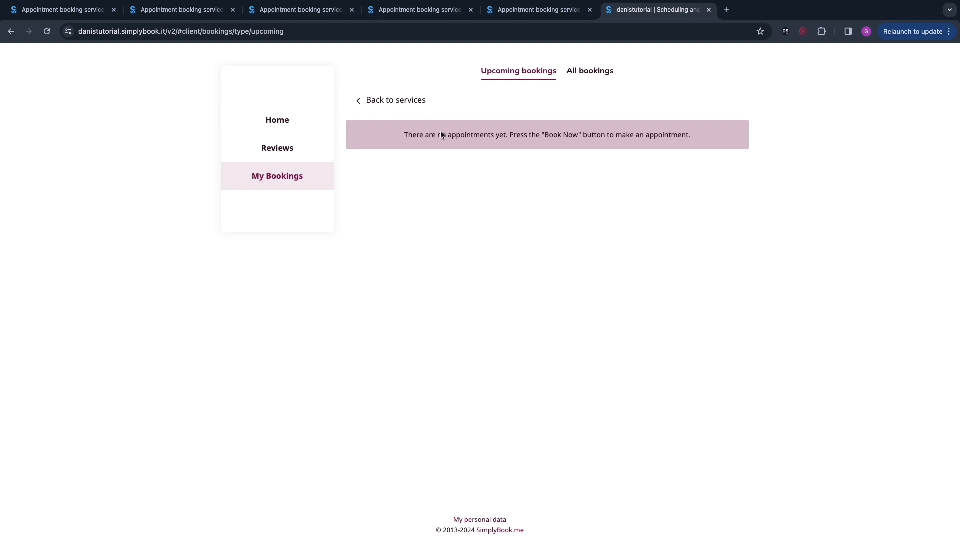
pyautogui.moveTo(402, 136); pyautogui.dragTo(648, 179)
pyautogui.click(645, 180)
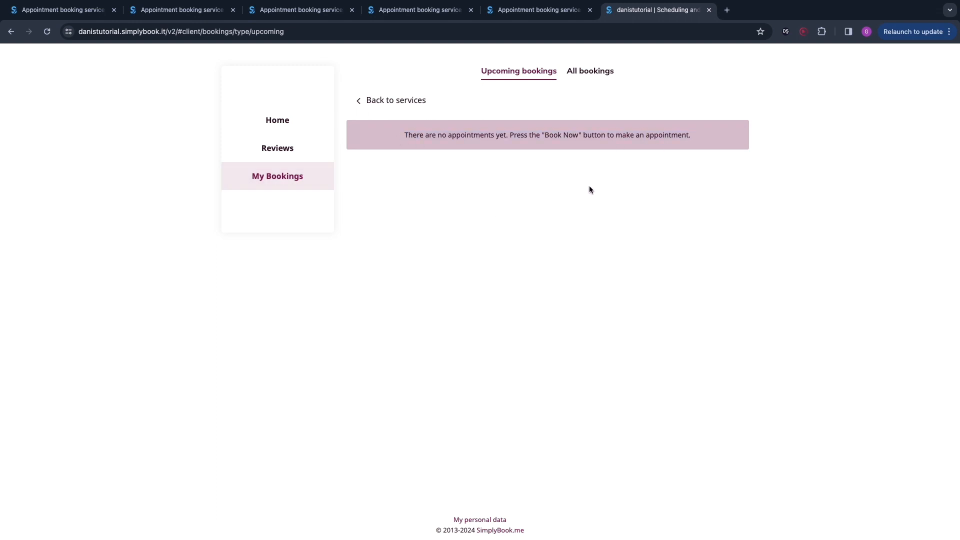
# Step: Start a test booking in the man category with provider Cillian for the 14:00 - 14:30 slot on 16 April
pyautogui.click(302, 133)
pyautogui.click(551, 136)
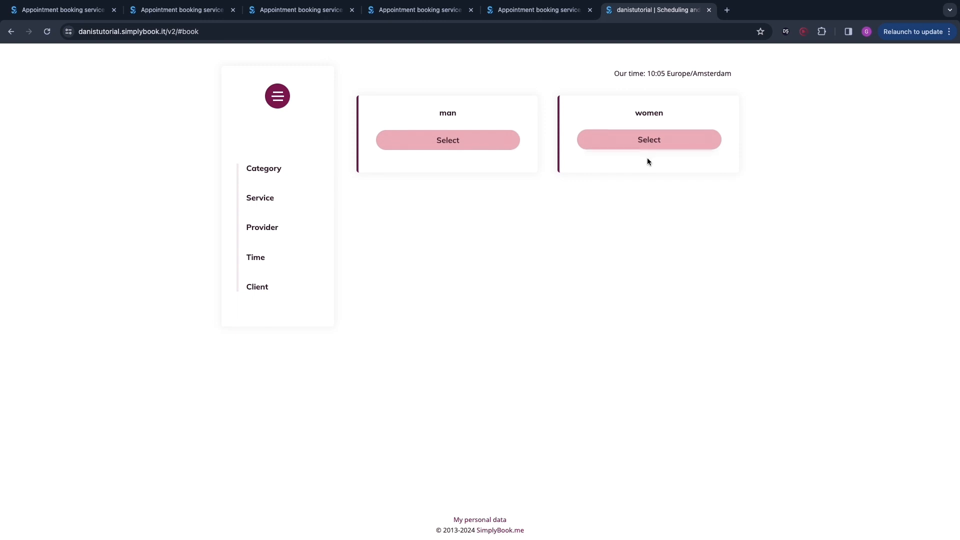
pyautogui.click(456, 145)
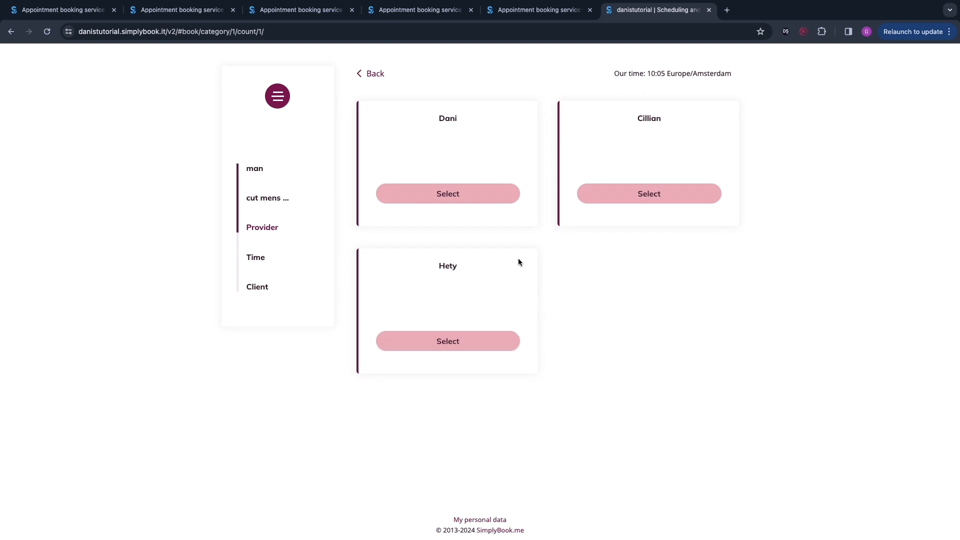
pyautogui.click(652, 190)
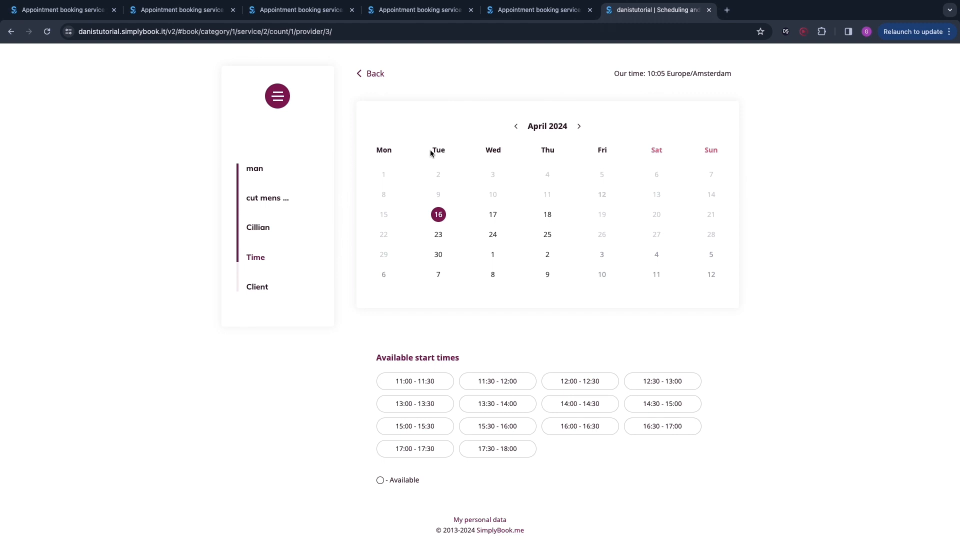
pyautogui.moveTo(432, 150); pyautogui.dragTo(444, 150)
pyautogui.moveTo(541, 150); pyautogui.dragTo(607, 150)
pyautogui.click(583, 404)
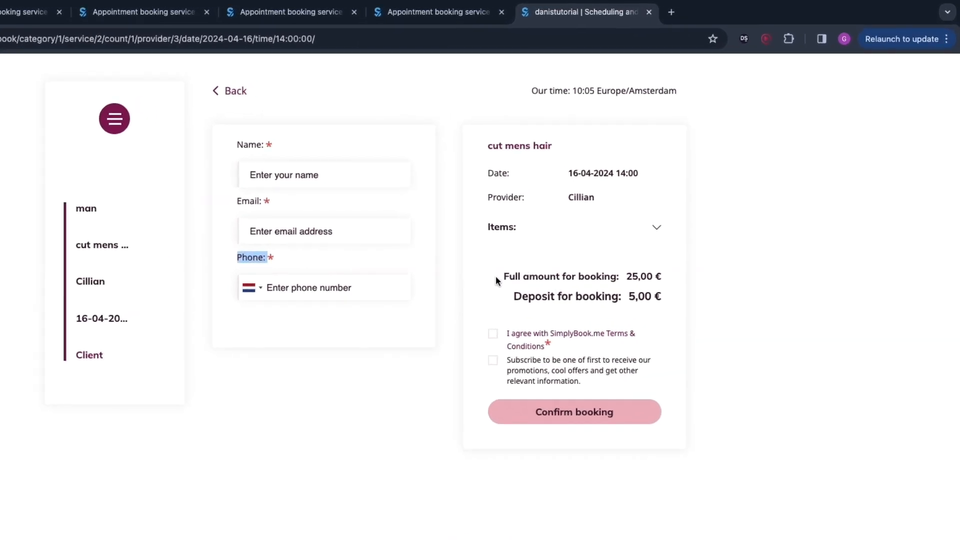
# Step: Examine the booking summary's full amount and deposit for the cut mens hair service
pyautogui.moveTo(496, 279); pyautogui.dragTo(687, 291)
pyautogui.moveTo(511, 296); pyautogui.dragTo(684, 314)
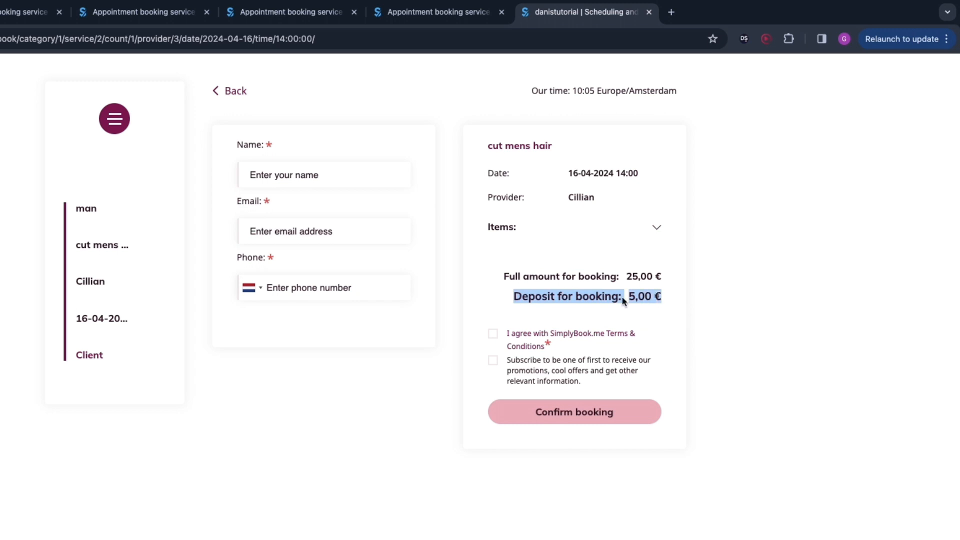
pyautogui.click(622, 300)
pyautogui.moveTo(630, 299); pyautogui.dragTo(692, 313)
pyautogui.click(689, 310)
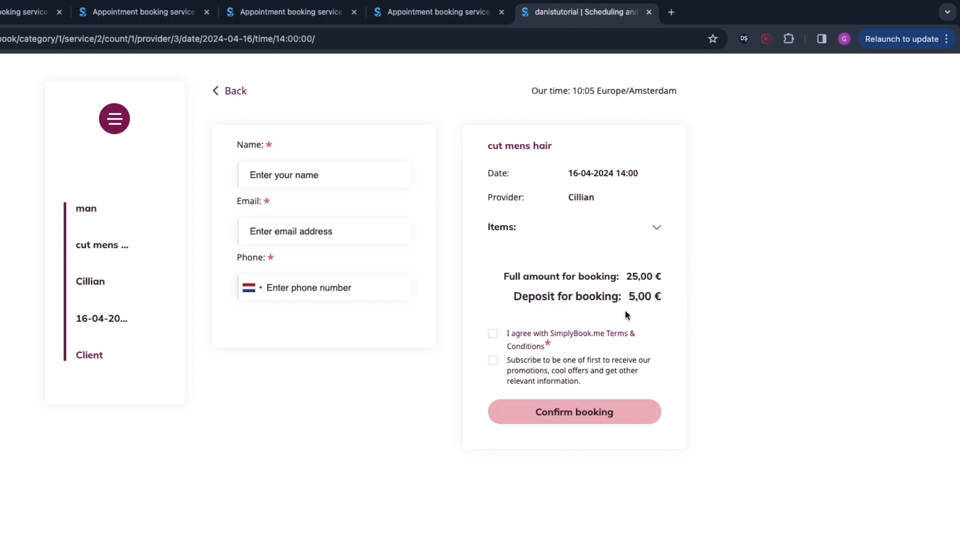
pyautogui.doubleClick(630, 276)
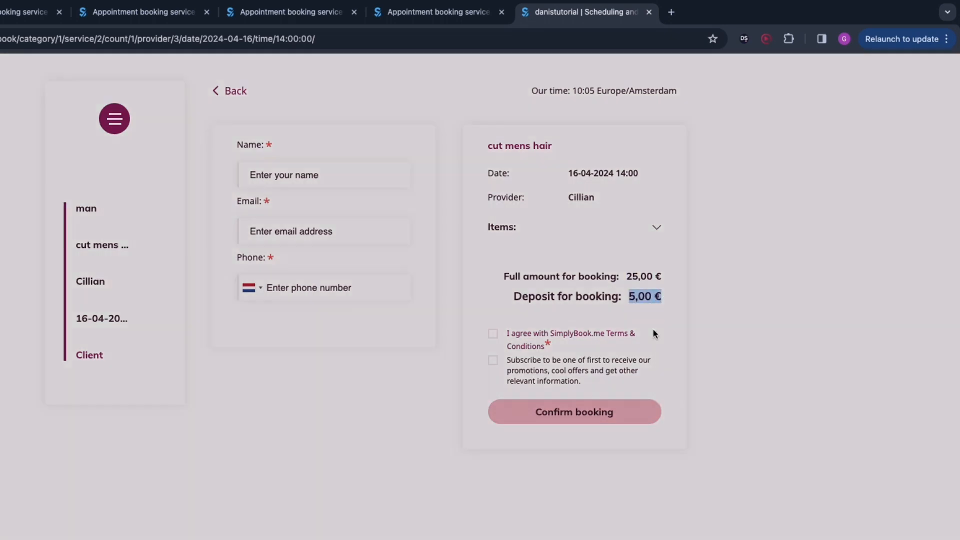
pyautogui.click(653, 329)
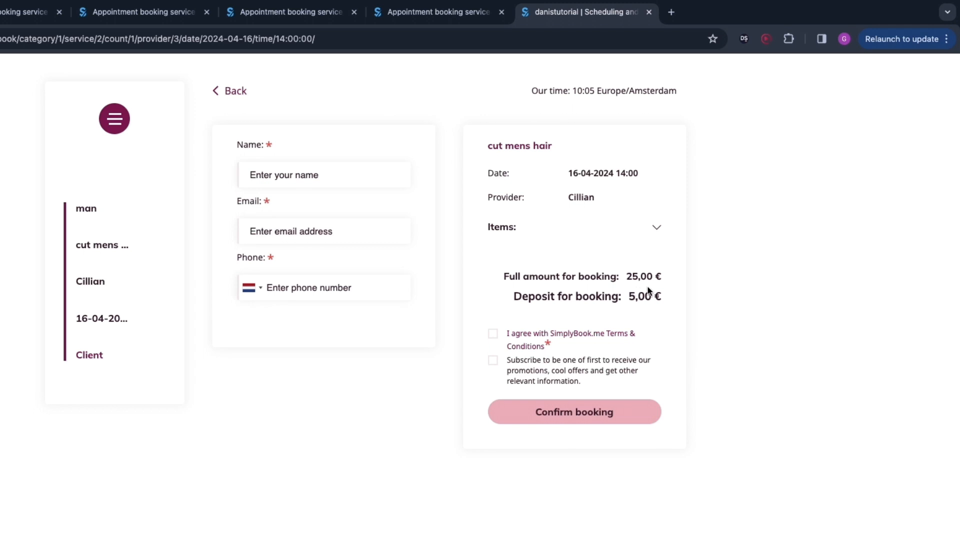
pyautogui.moveTo(628, 296); pyautogui.dragTo(662, 297)
pyautogui.click(661, 231)
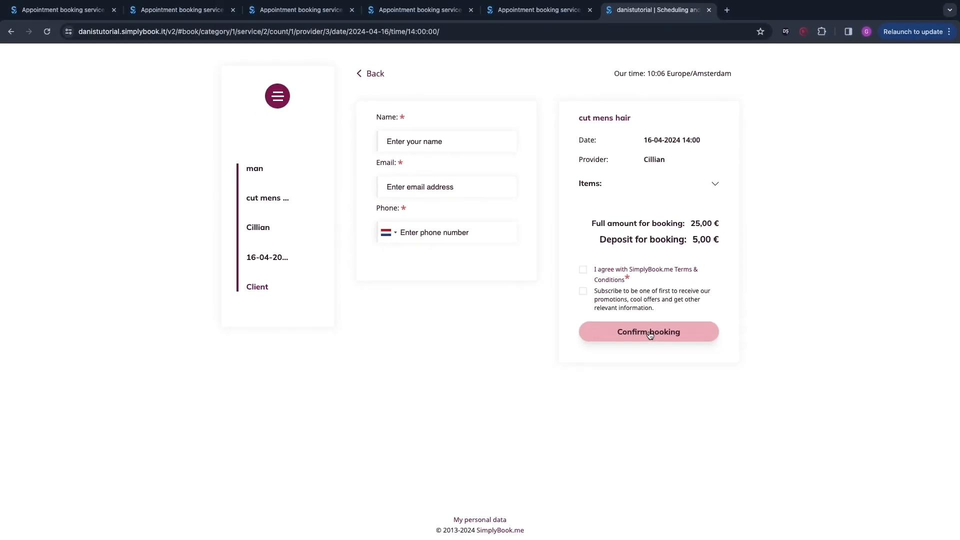
# Step: Return to the admin panel and open the bookings calendar, dismissing the admin app popup
pyautogui.click(542, 10)
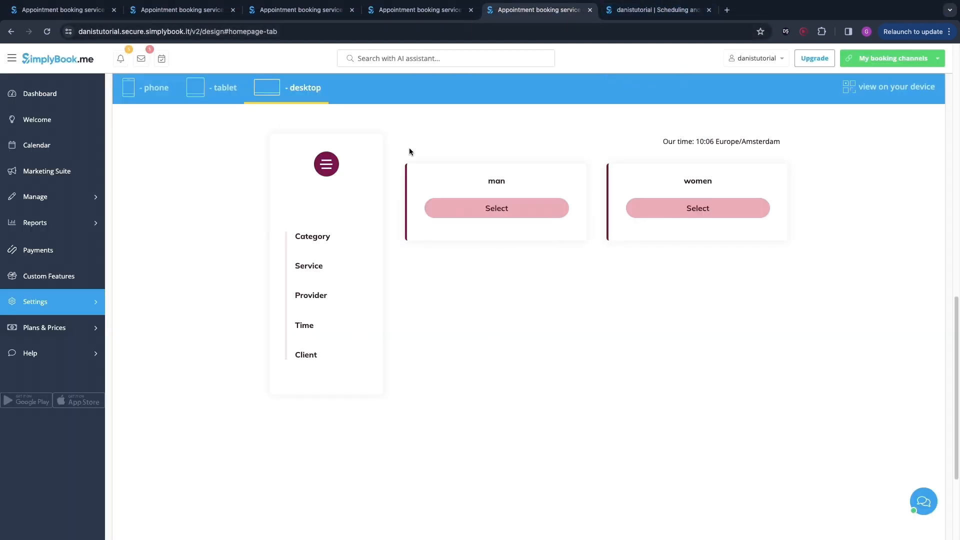
pyautogui.click(53, 149)
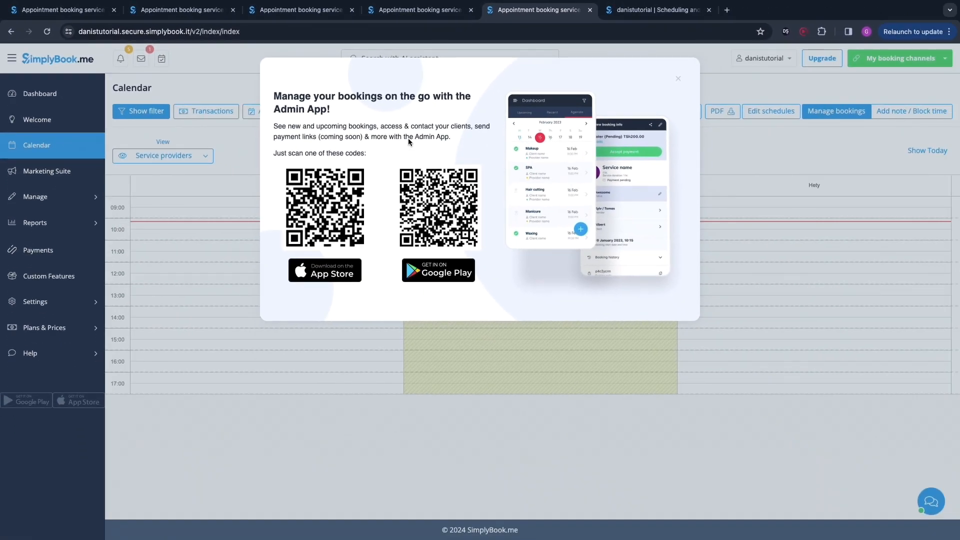
pyautogui.click(502, 322)
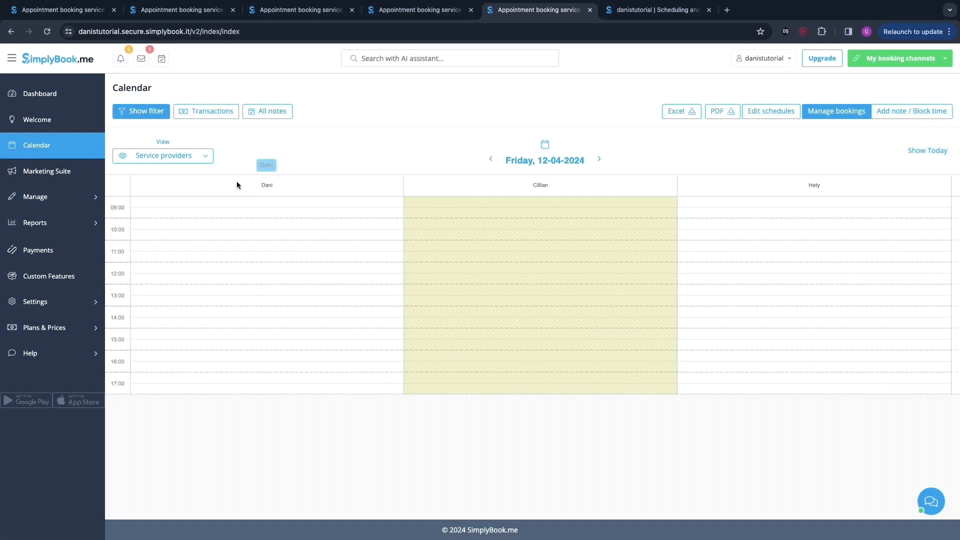
pyautogui.click(599, 158)
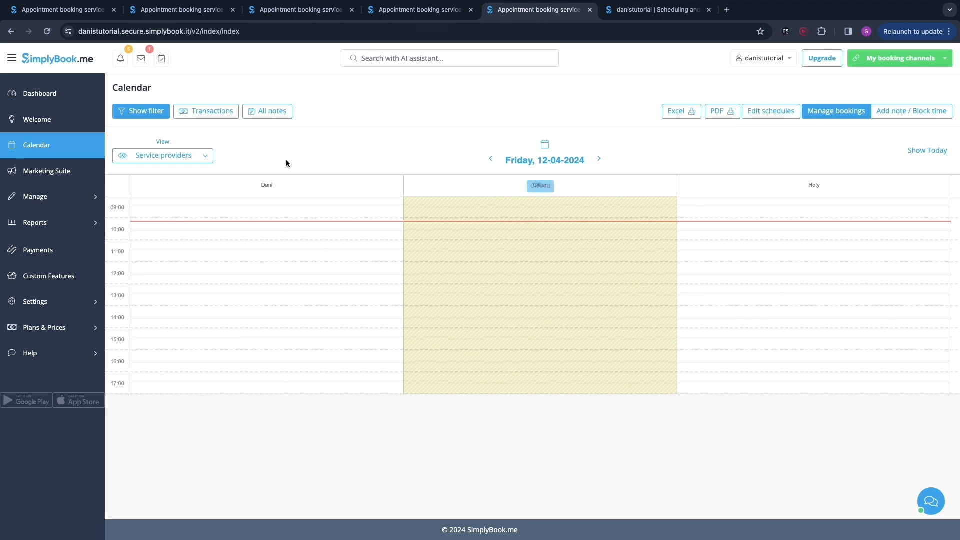
# Step: Start adding a new user in the Admin group and toggle sending login information to the user
pyautogui.moveTo(55, 199)
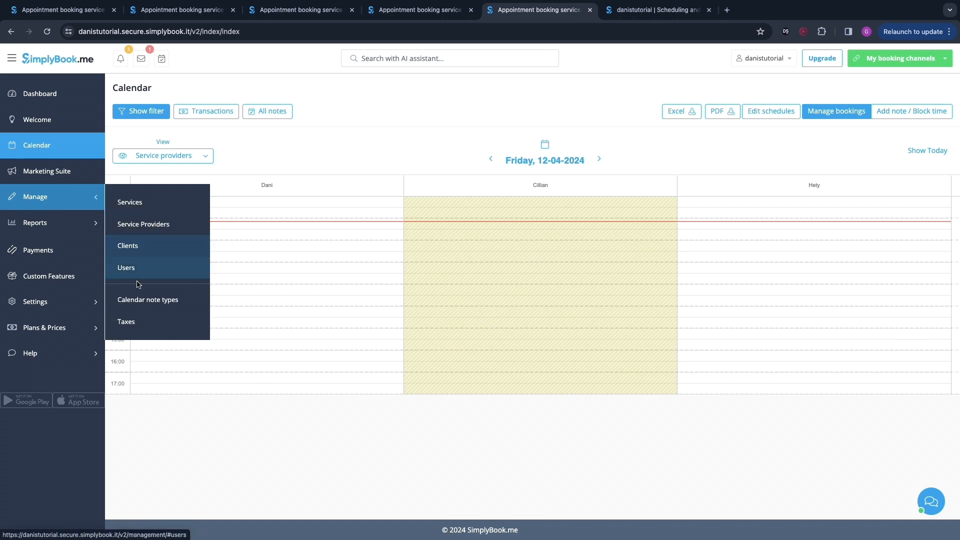
pyautogui.click(129, 268)
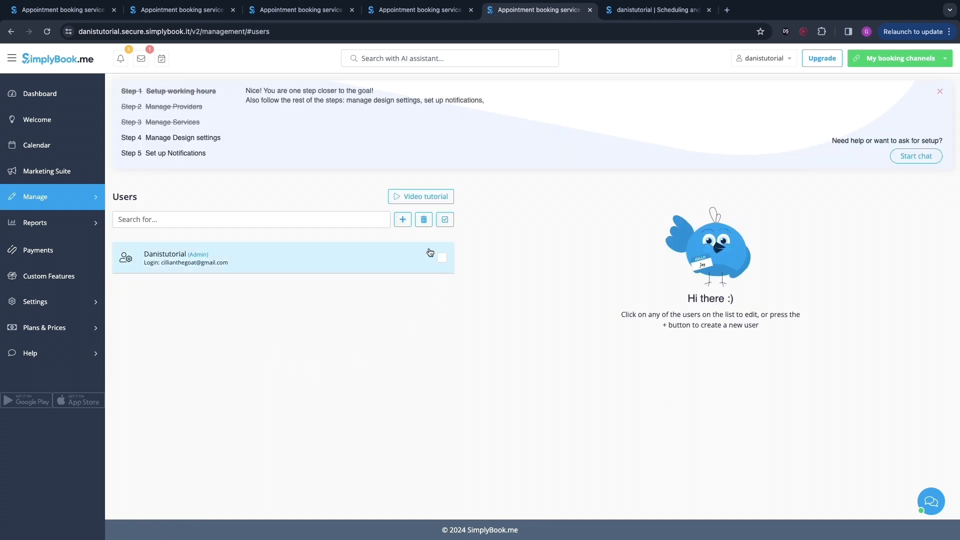
pyautogui.click(402, 219)
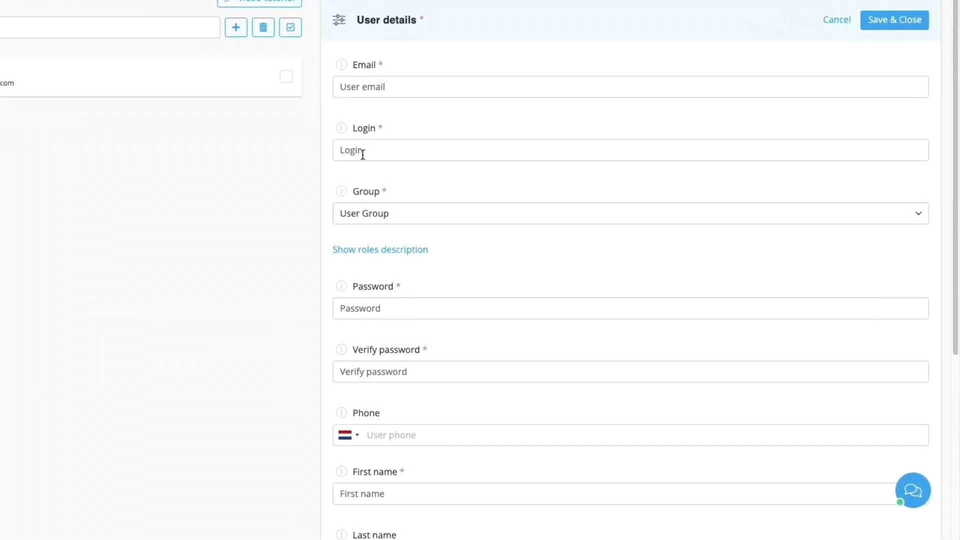
pyautogui.click(365, 209)
pyautogui.click(380, 213)
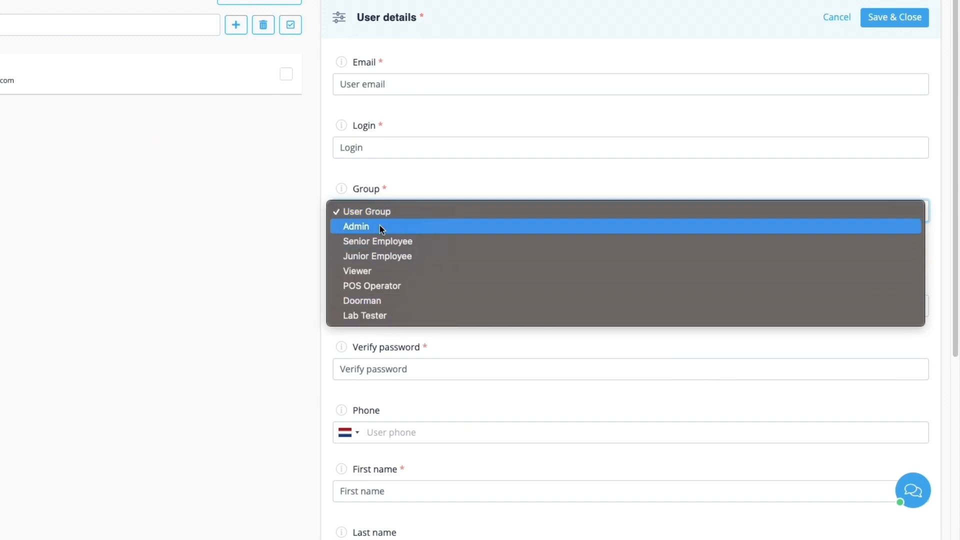
pyautogui.click(381, 226)
pyautogui.scroll(-3, 439, 242)
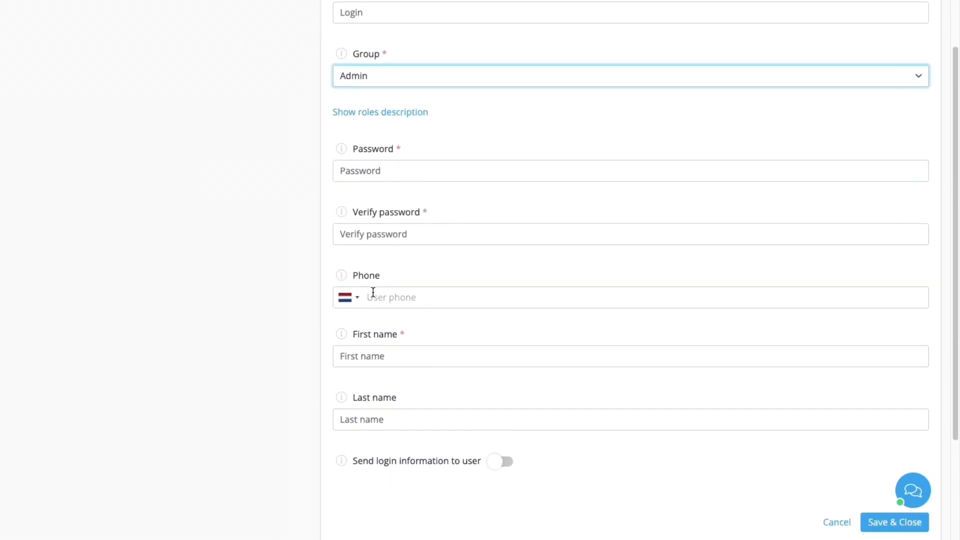
pyautogui.scroll(-3, 439, 339)
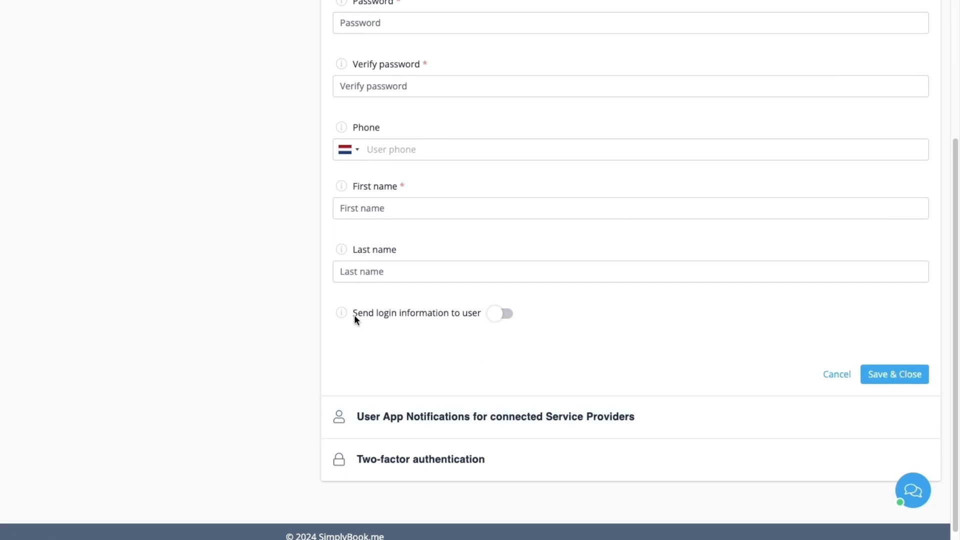
pyautogui.moveTo(354, 316); pyautogui.dragTo(493, 317)
pyautogui.click(496, 315)
pyautogui.scroll(6, 92, 268)
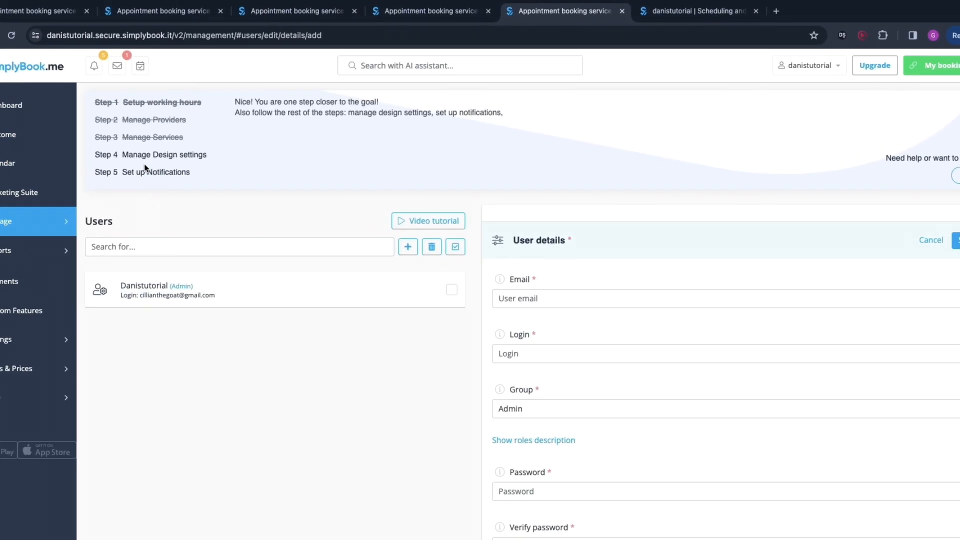
# Step: Open the notification settings and switch off the SMS reminder for clients
pyautogui.click(139, 172)
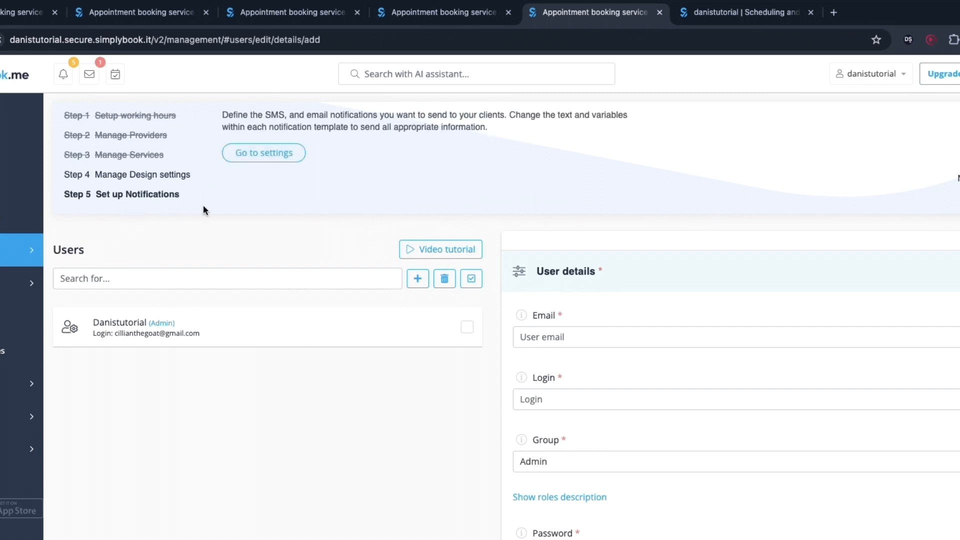
pyautogui.click(272, 153)
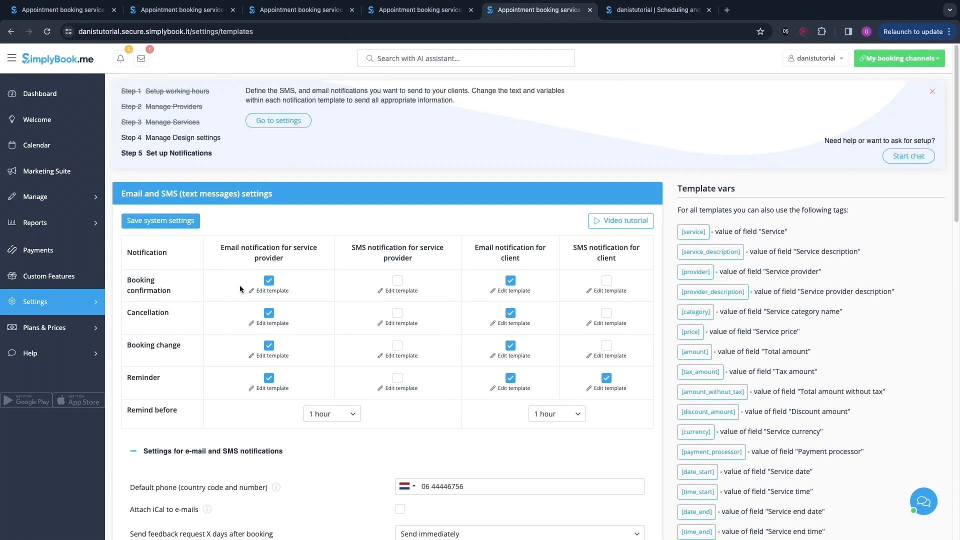
pyautogui.moveTo(221, 252); pyautogui.dragTo(259, 266)
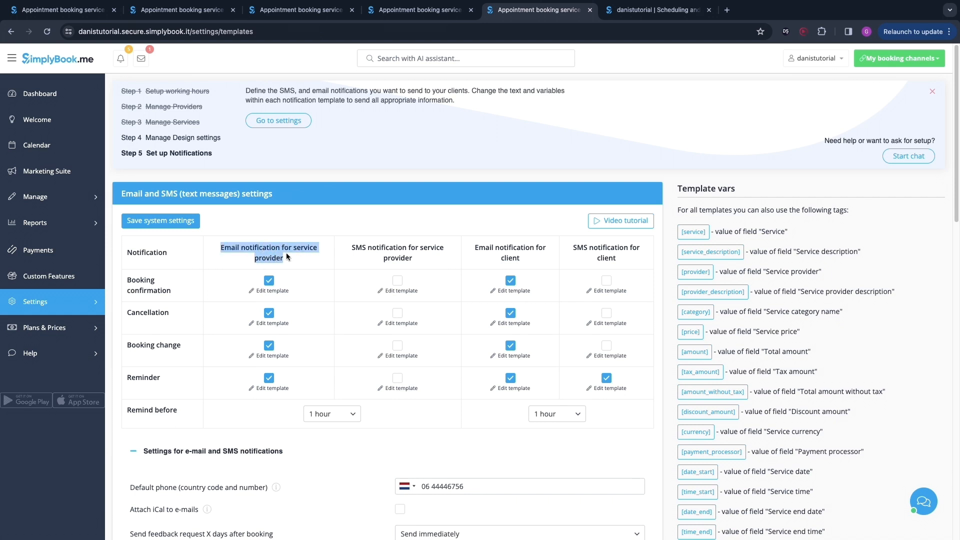
pyautogui.moveTo(349, 249); pyautogui.dragTo(413, 254)
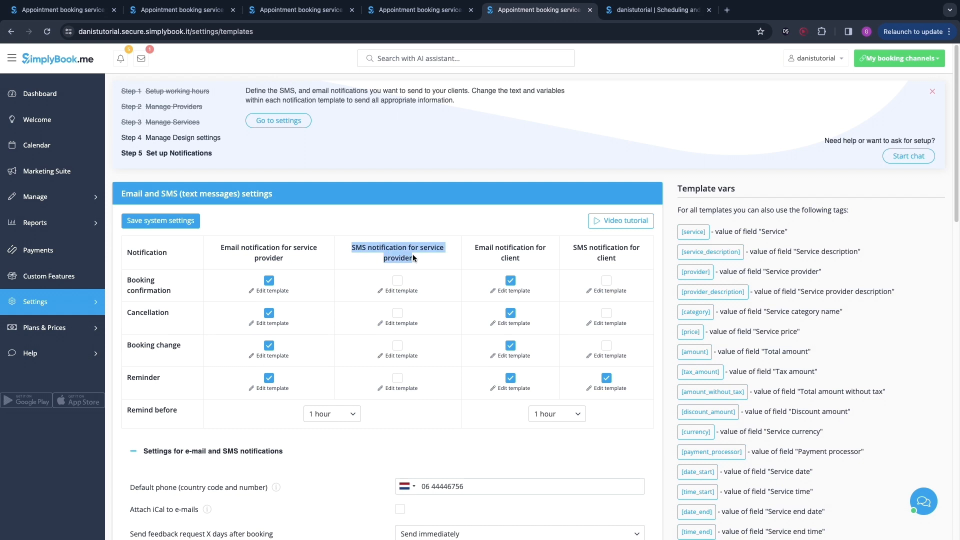
pyautogui.click(475, 257)
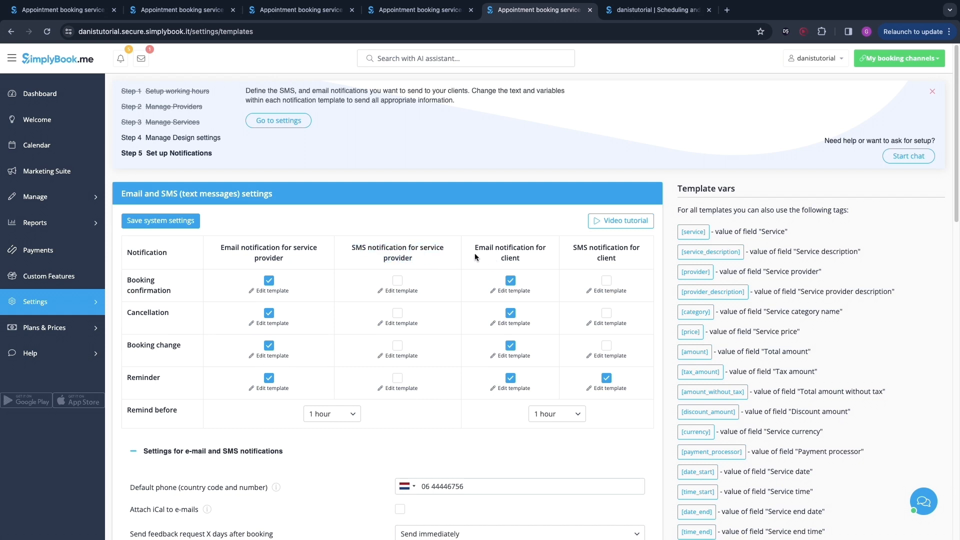
pyautogui.doubleClick(476, 251)
pyautogui.moveTo(571, 248); pyautogui.dragTo(591, 247)
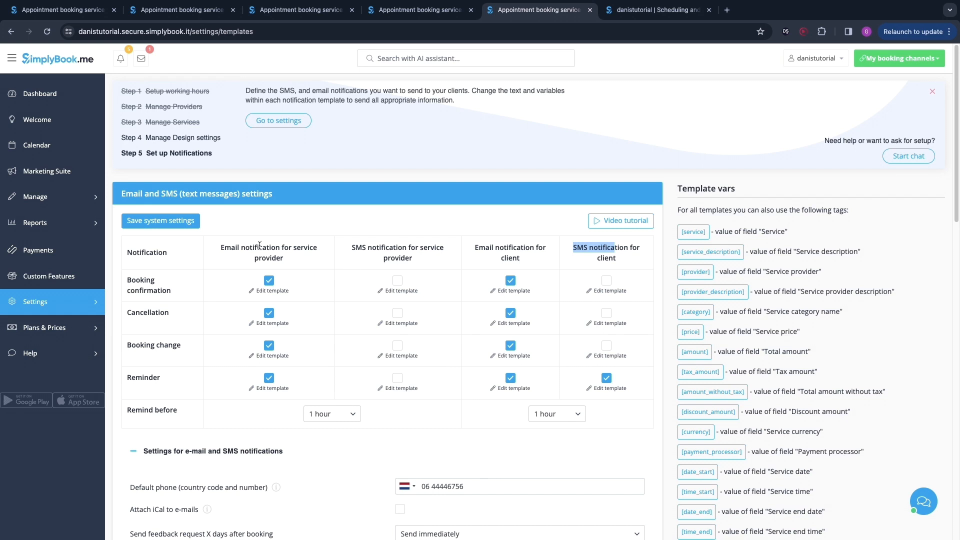
pyautogui.moveTo(222, 248); pyautogui.dragTo(319, 248)
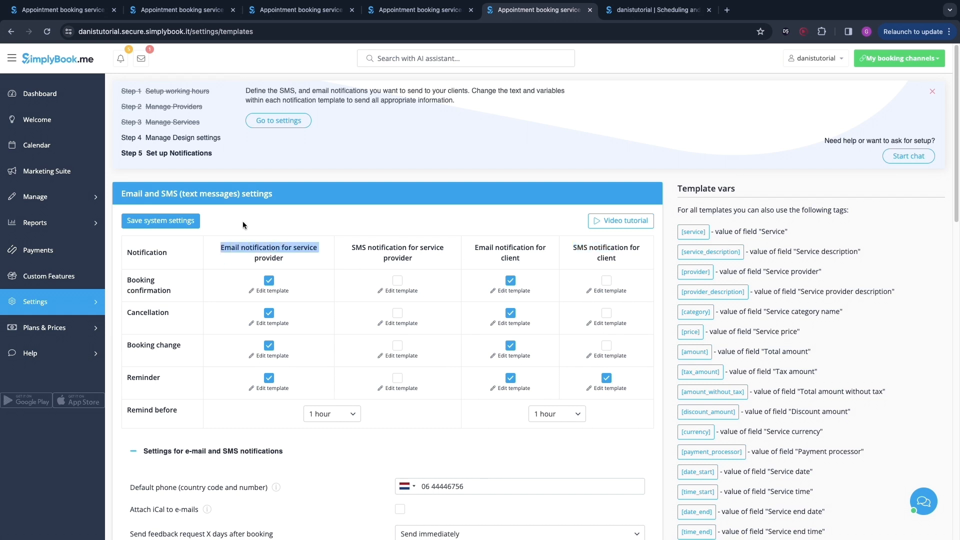
pyautogui.click(606, 378)
pyautogui.scroll(-5, 186, 388)
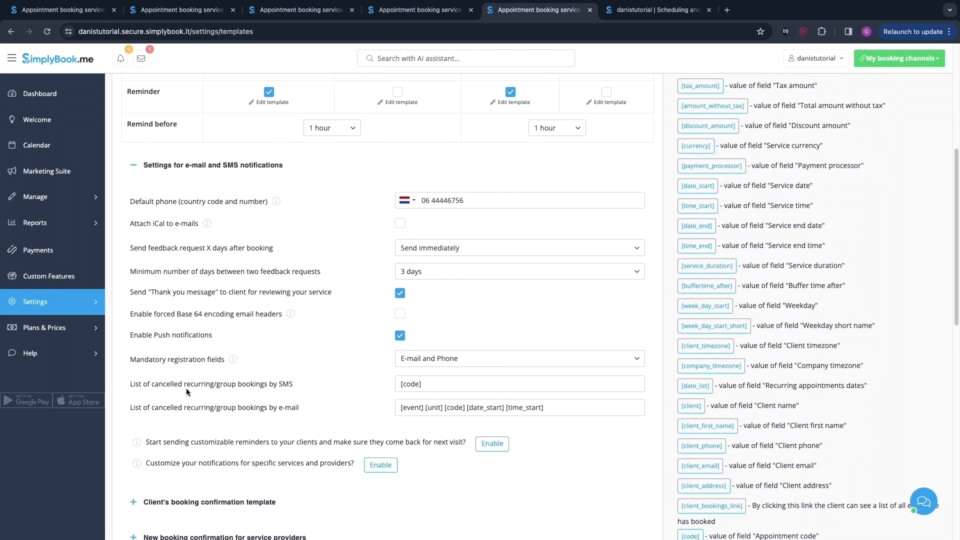
# Step: Examine the client's booking confirmation template and the list of notification templates
pyautogui.scroll(-6, 186, 388)
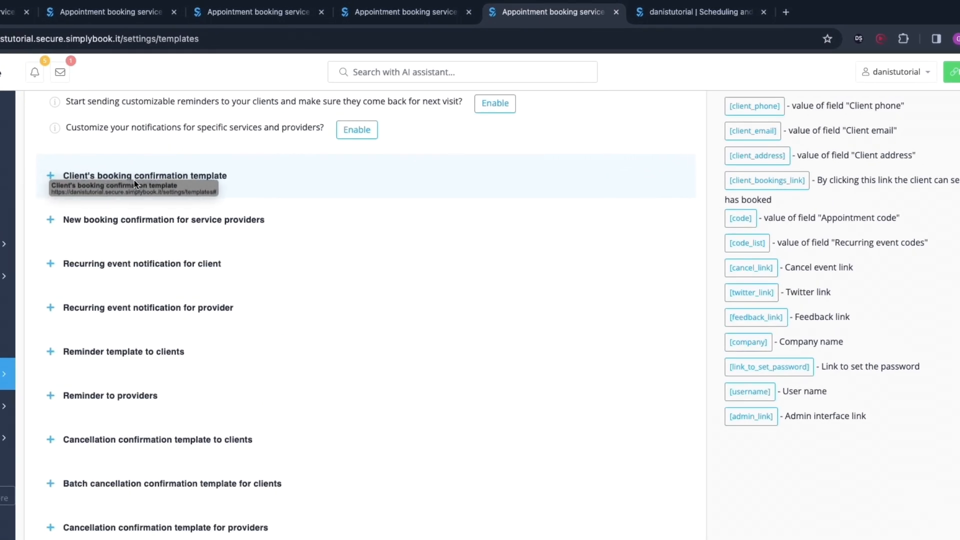
pyautogui.click(51, 176)
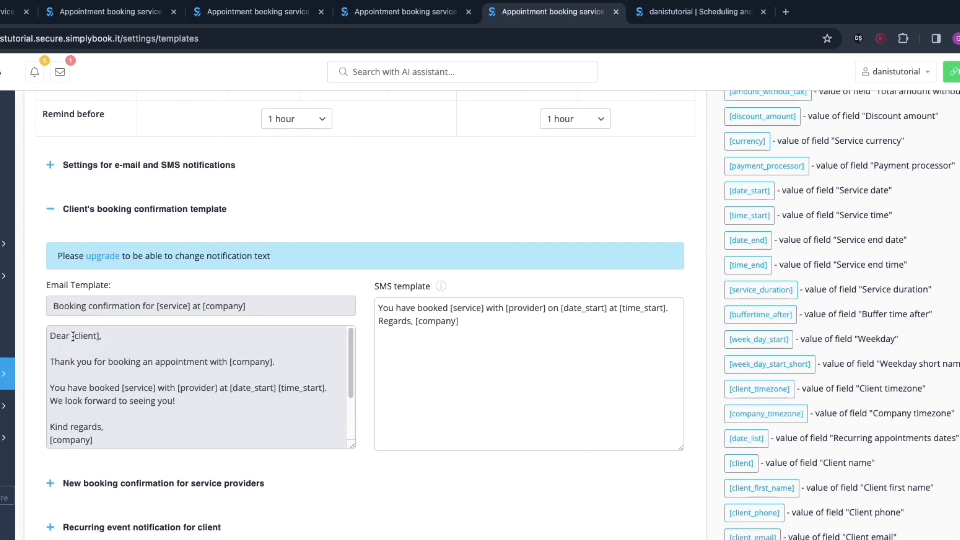
pyautogui.moveTo(73, 337); pyautogui.dragTo(98, 339)
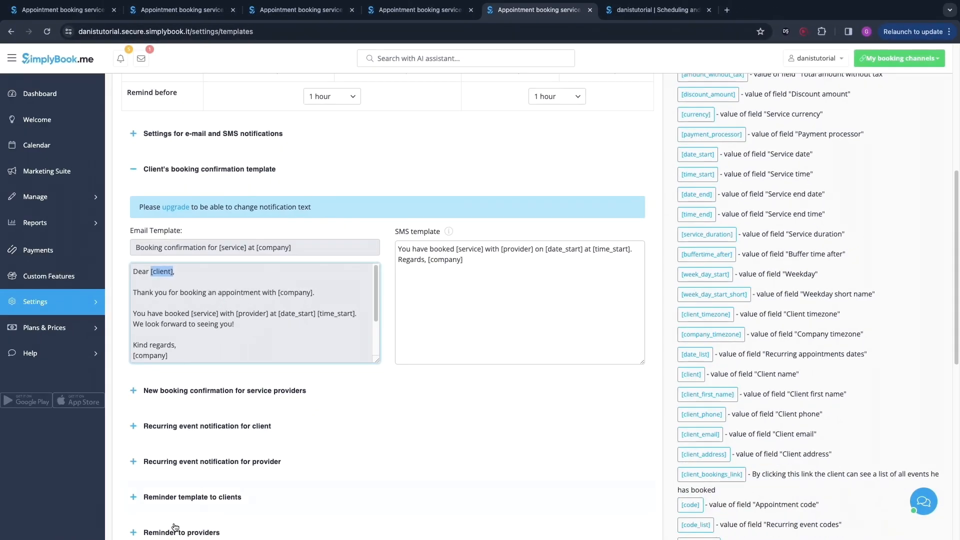
pyautogui.scroll(-1, 224, 509)
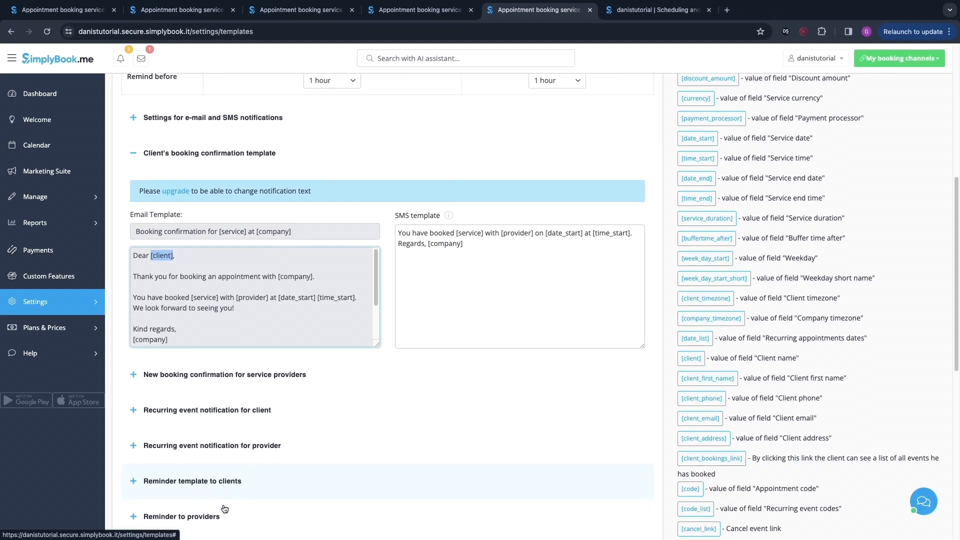
pyautogui.scroll(-3, 224, 509)
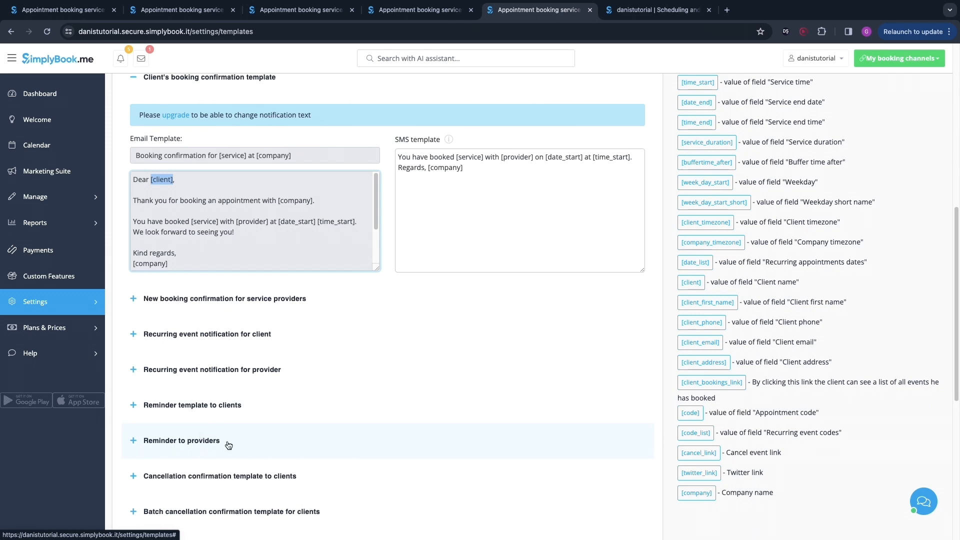
pyautogui.scroll(-2, 229, 445)
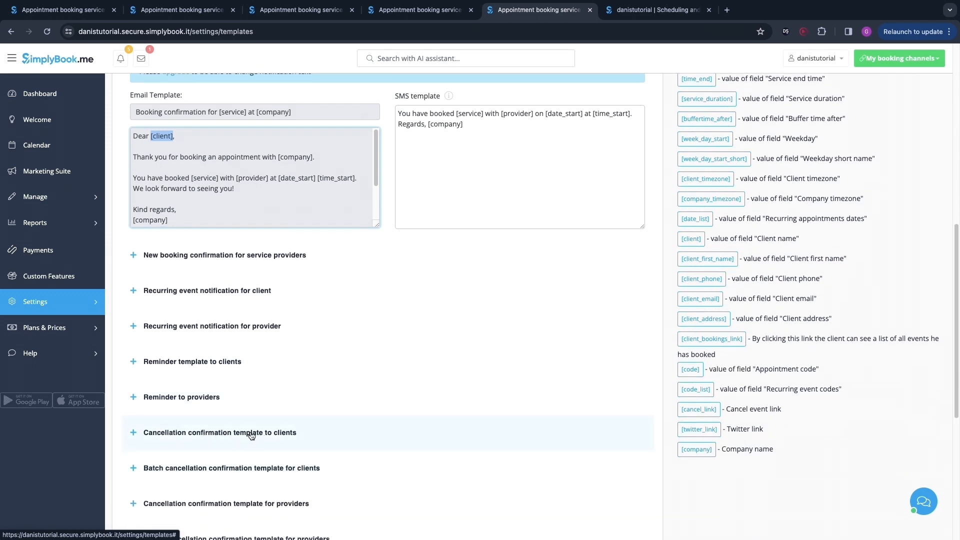
pyautogui.scroll(-8, 253, 434)
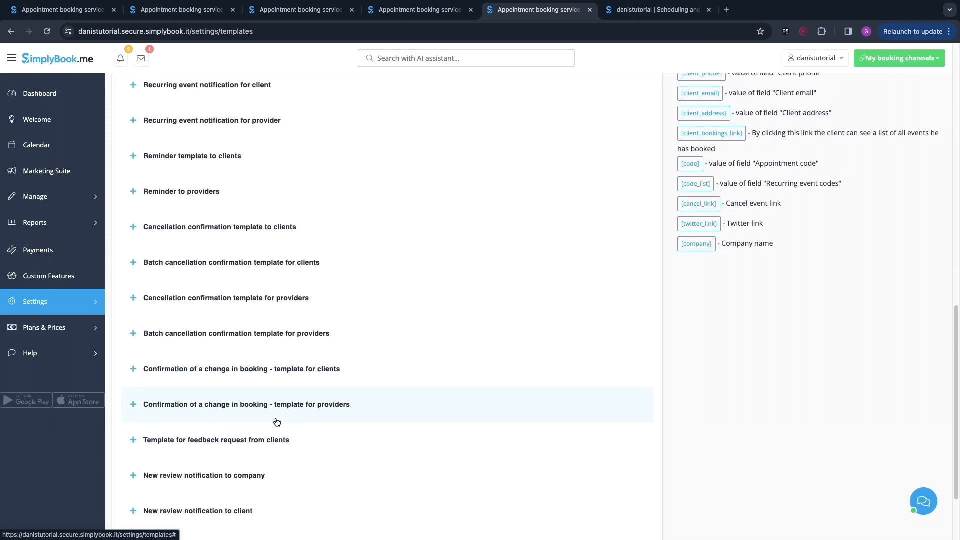
pyautogui.scroll(-4, 353, 430)
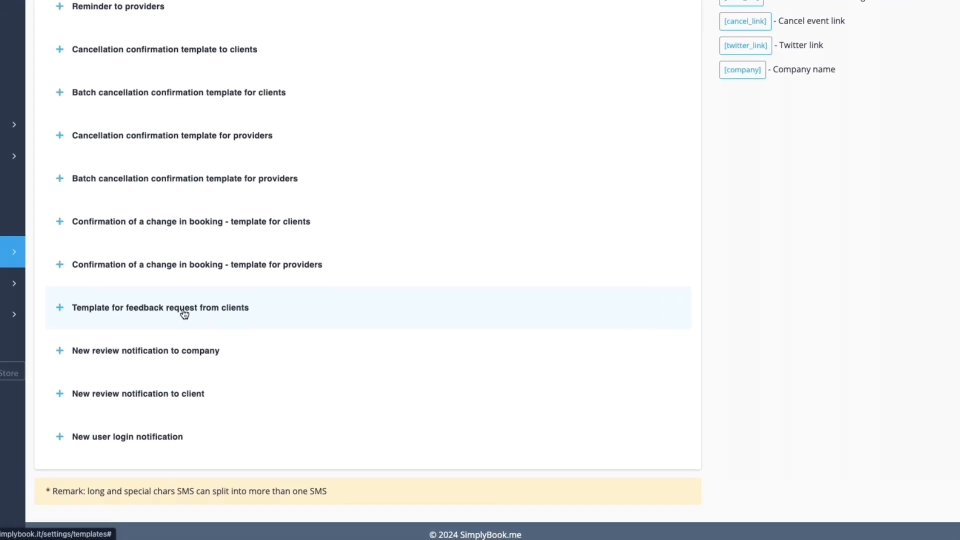
# Step: Examine the feedback request template for clients, including its subject and feedback link
pyautogui.click(233, 309)
pyautogui.scroll(-4, 232, 309)
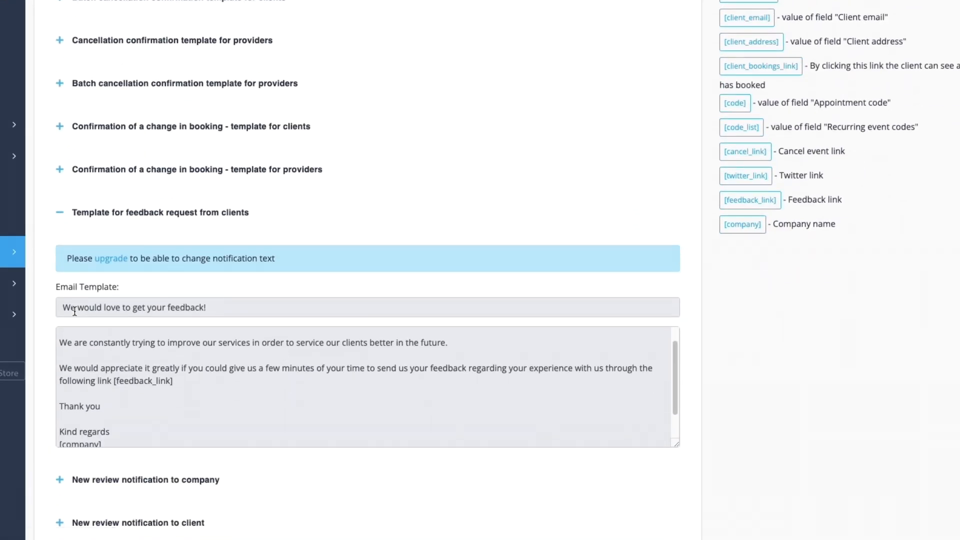
pyautogui.moveTo(62, 307); pyautogui.dragTo(234, 307)
pyautogui.scroll(1, 244, 362)
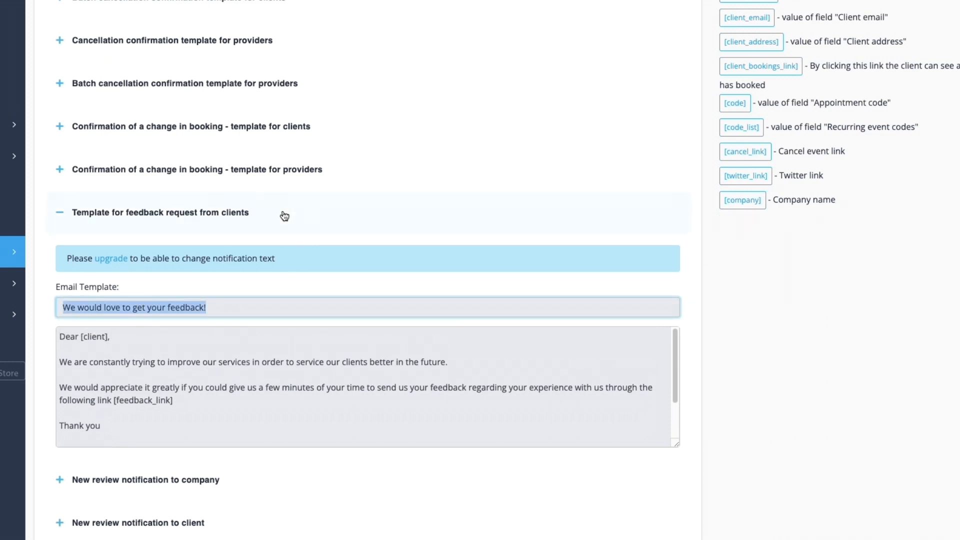
pyautogui.scroll(-1, 26, 314)
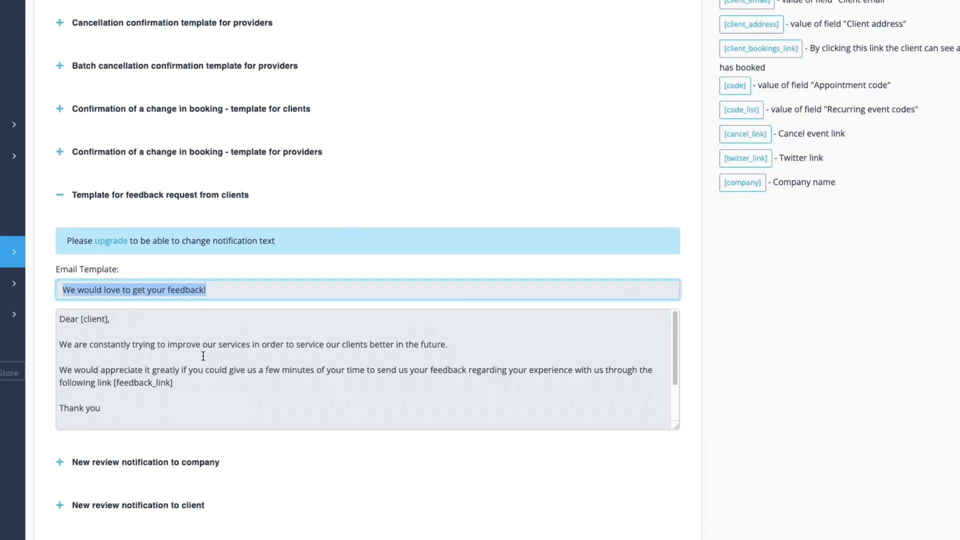
pyautogui.scroll(-1, 196, 374)
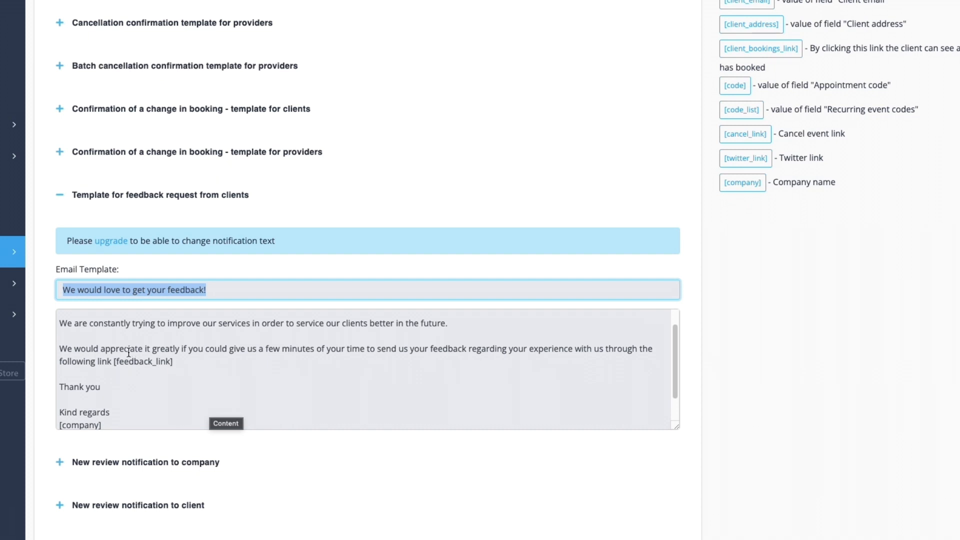
pyautogui.moveTo(113, 361); pyautogui.dragTo(180, 370)
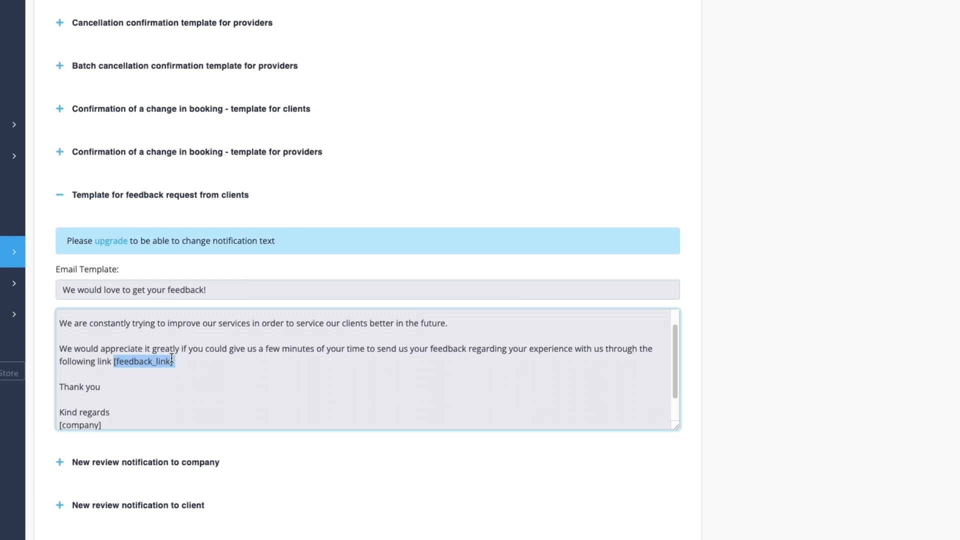
pyautogui.scroll(-1, 152, 372)
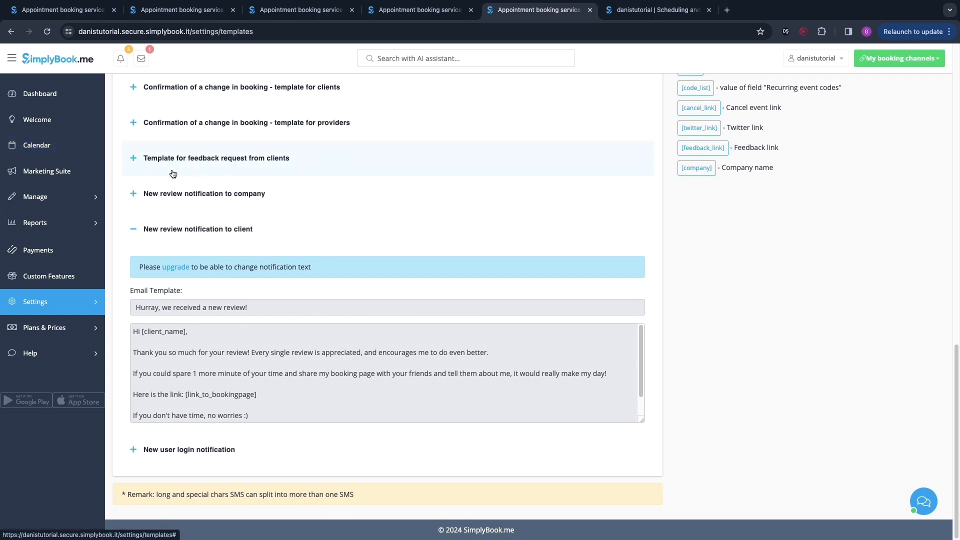
pyautogui.scroll(15, 173, 174)
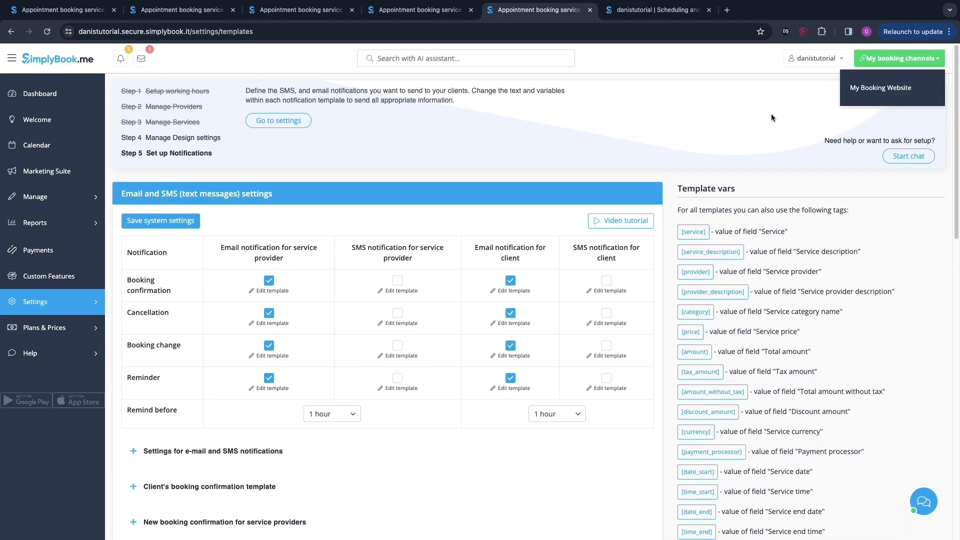
# Step: Open the booking website to view its address, then return to the admin tab
pyautogui.click(872, 93)
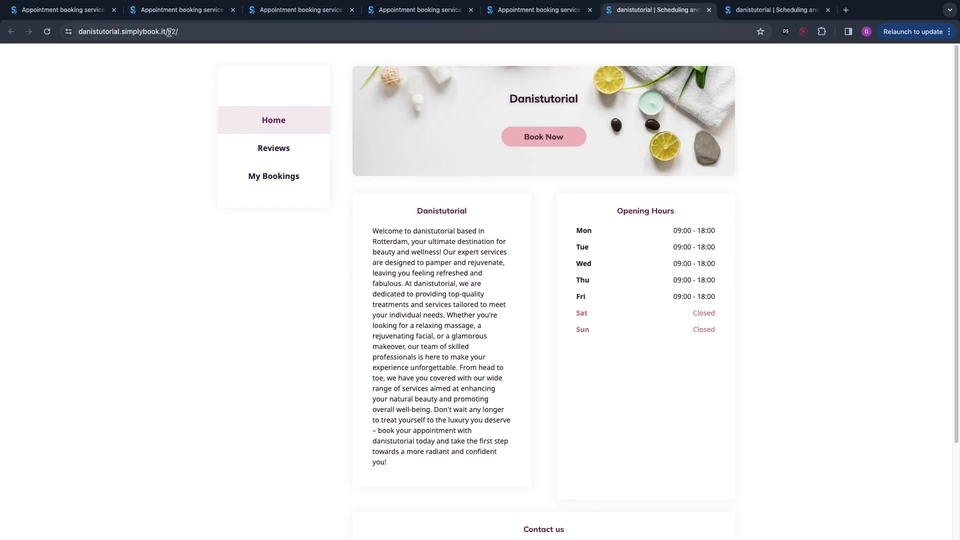
pyautogui.click(125, 31)
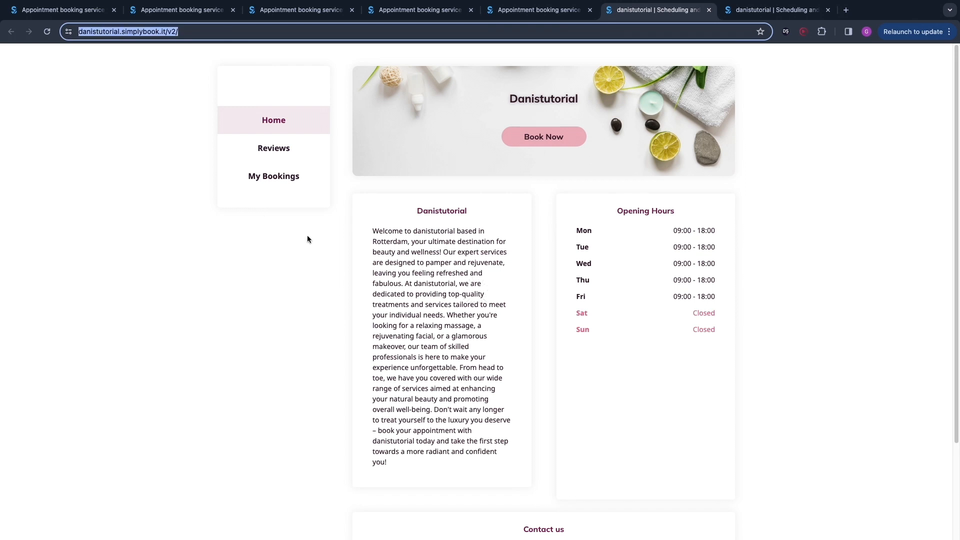
pyautogui.click(408, 222)
pyautogui.click(90, 32)
pyautogui.click(540, 10)
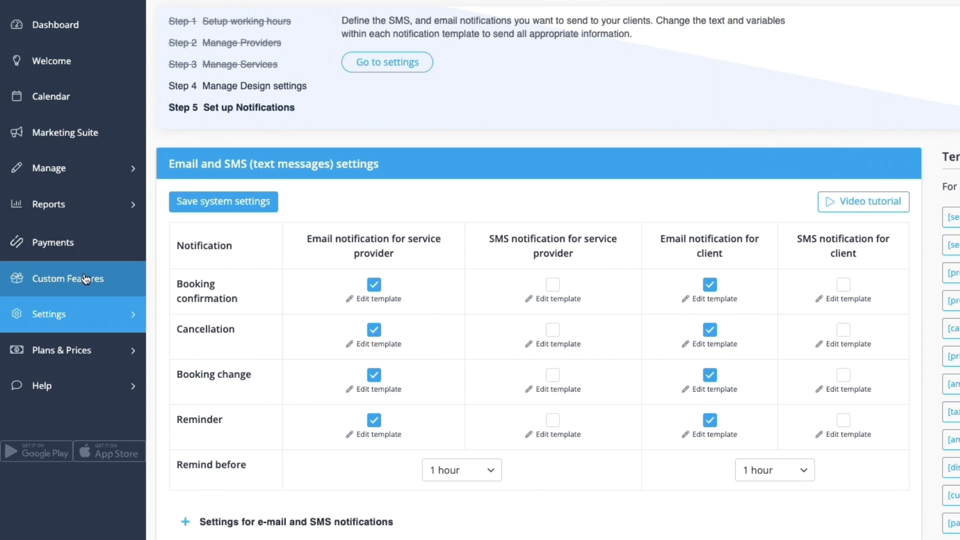
# Step: Open Custom Features and browse the available features for the booking website
pyautogui.click(85, 279)
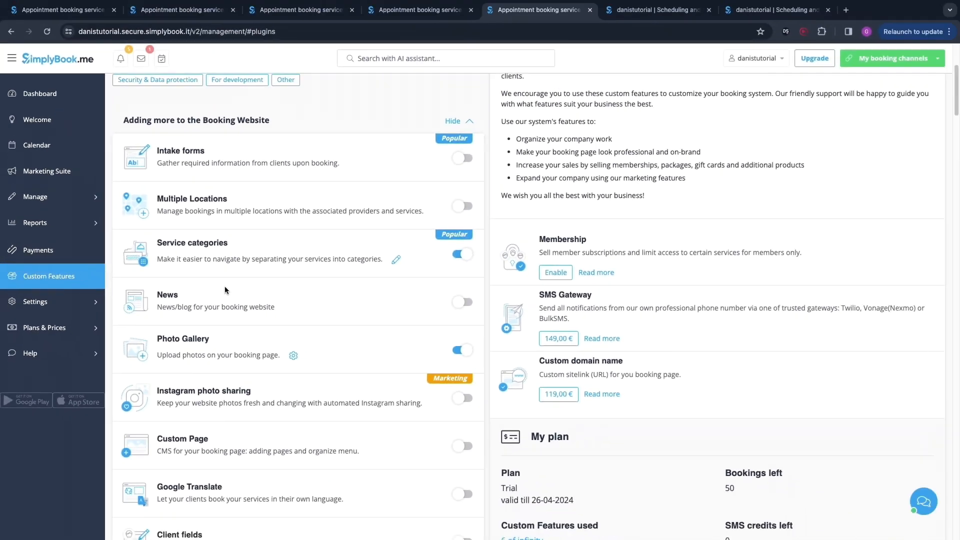
pyautogui.scroll(-5, 313, 298)
pyautogui.scroll(-1, 225, 300)
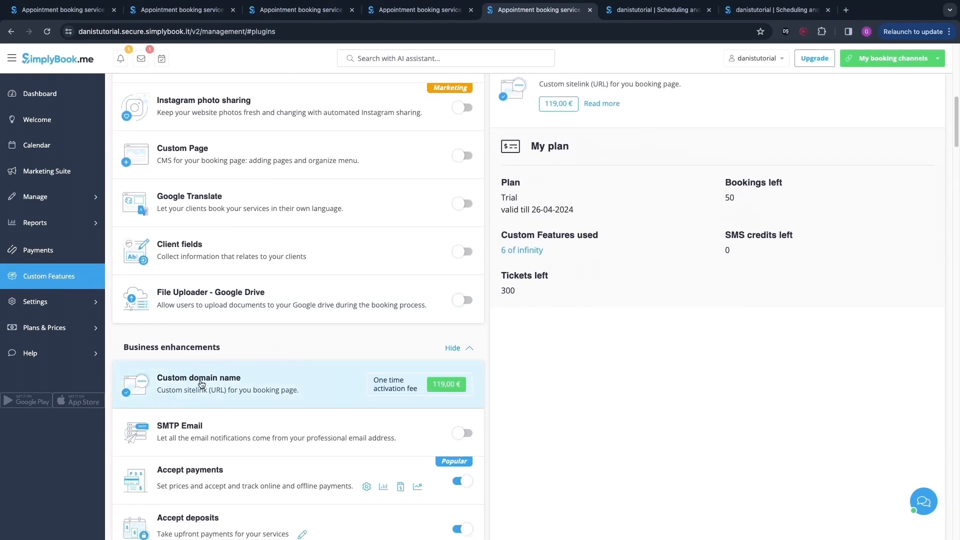
# Step: Open the Custom domain name feature and read its description and activation details
pyautogui.moveTo(370, 385); pyautogui.dragTo(415, 397)
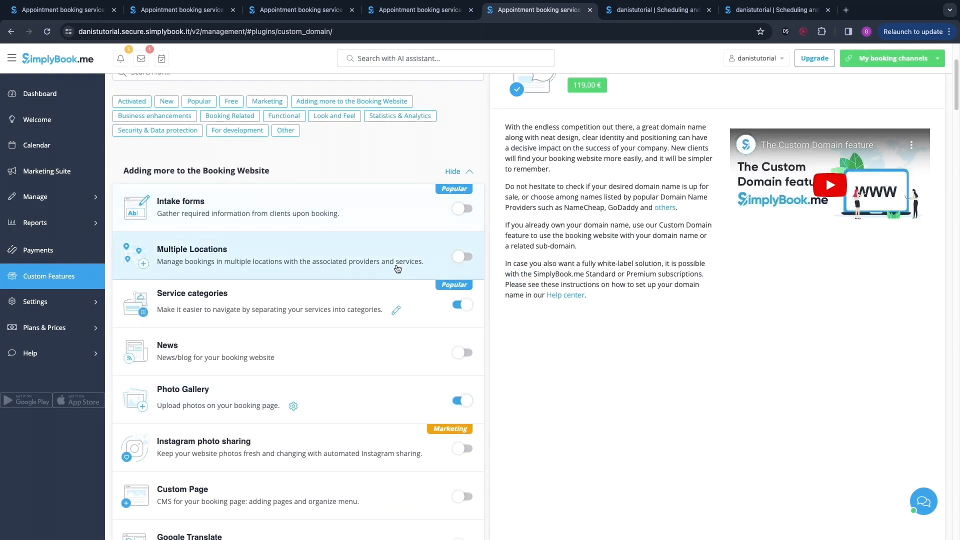
pyautogui.scroll(-5, 382, 273)
pyautogui.scroll(-4, 419, 299)
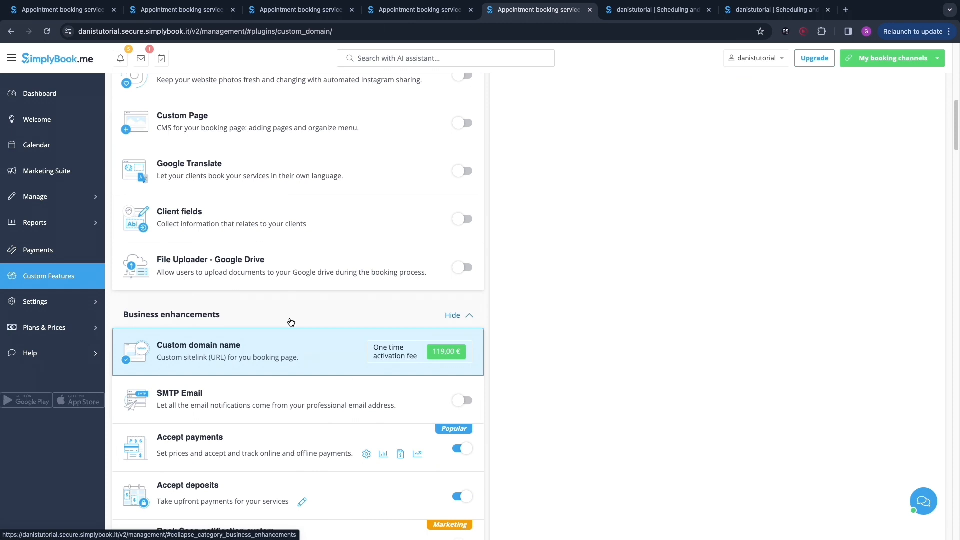
pyautogui.click(291, 322)
pyautogui.scroll(1, 416, 221)
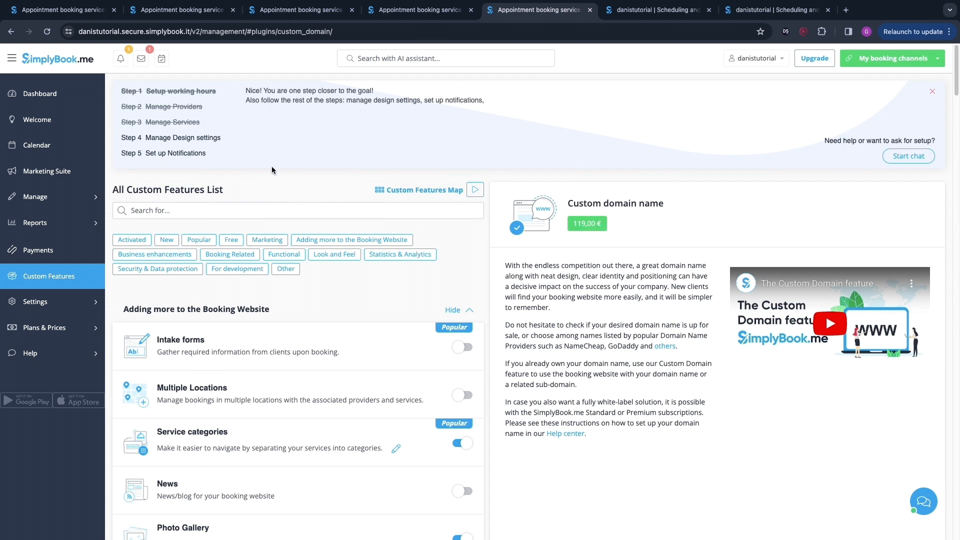
# Step: Open the subscription plans page and compare the plans, their prices and included features
pyautogui.click(56, 328)
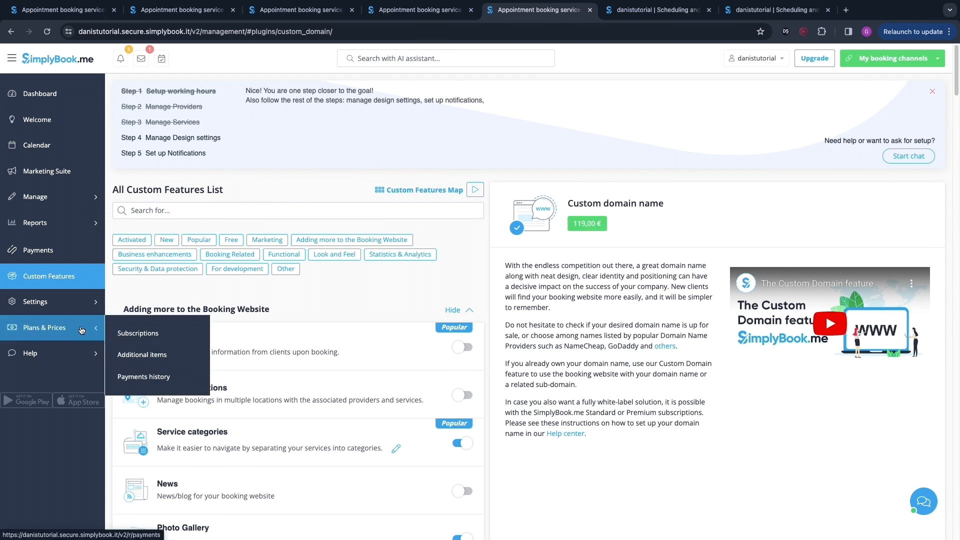
pyautogui.click(143, 334)
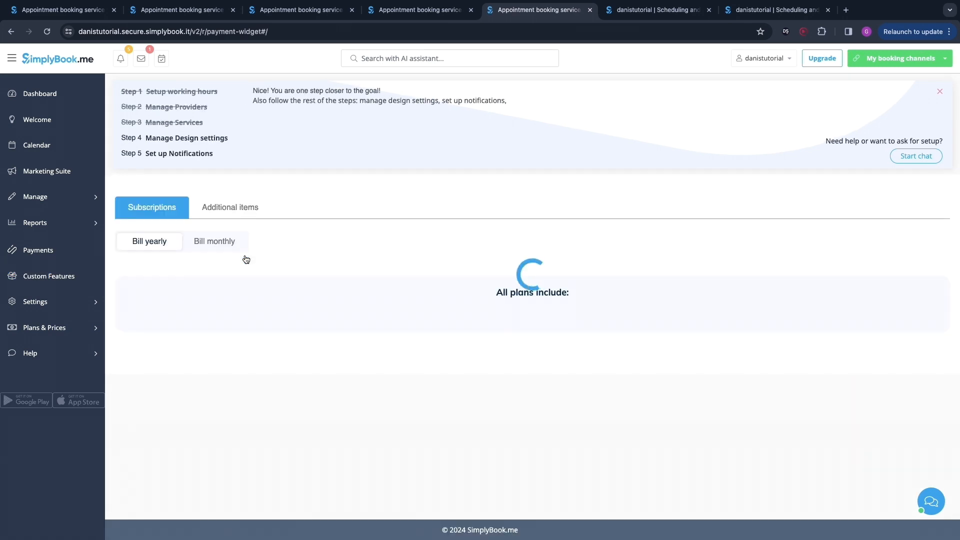
pyautogui.scroll(-2, 166, 237)
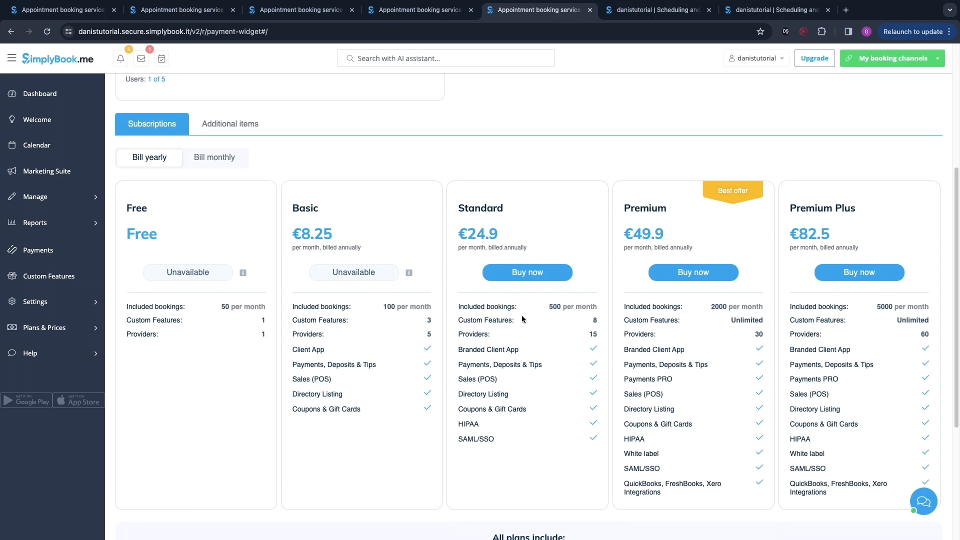
pyautogui.scroll(-3, 650, 250)
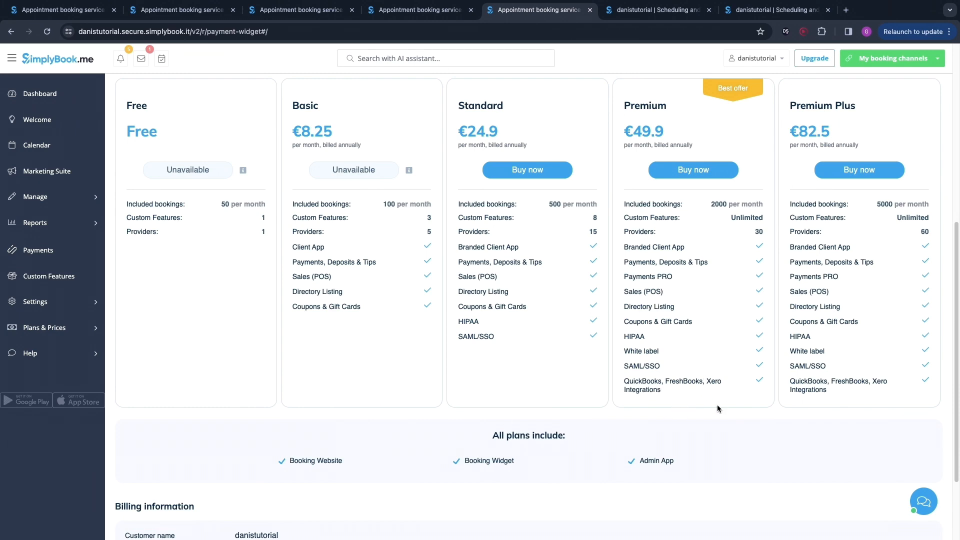
pyautogui.scroll(-2, 583, 350)
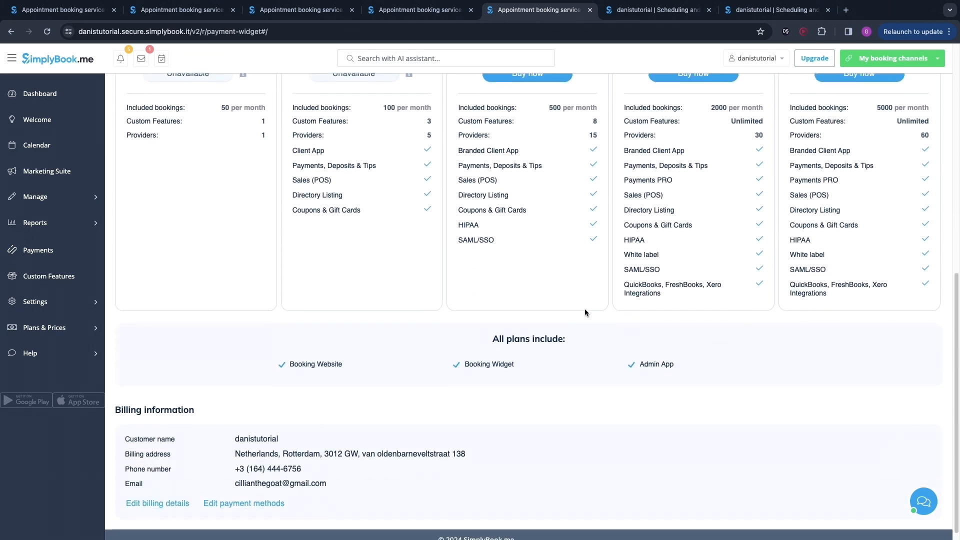
pyautogui.scroll(9, 560, 260)
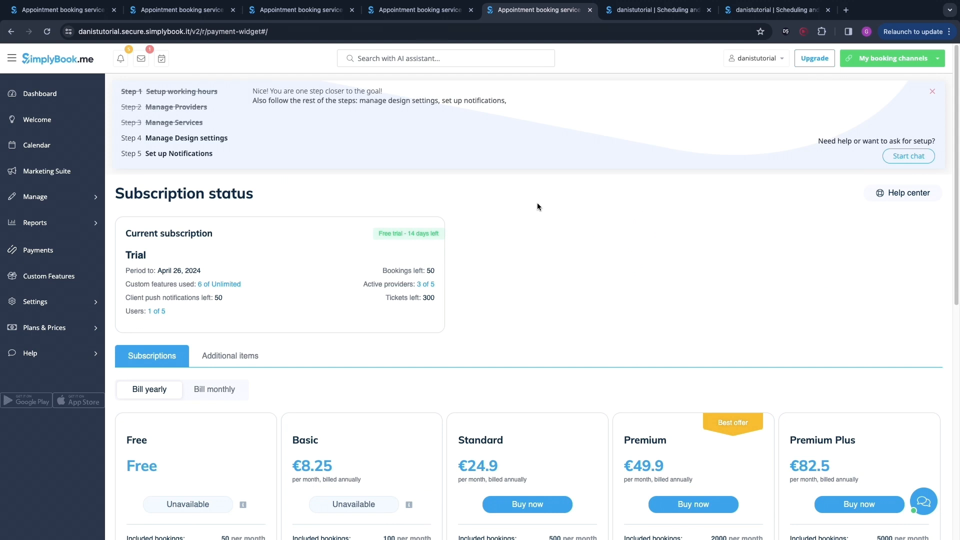